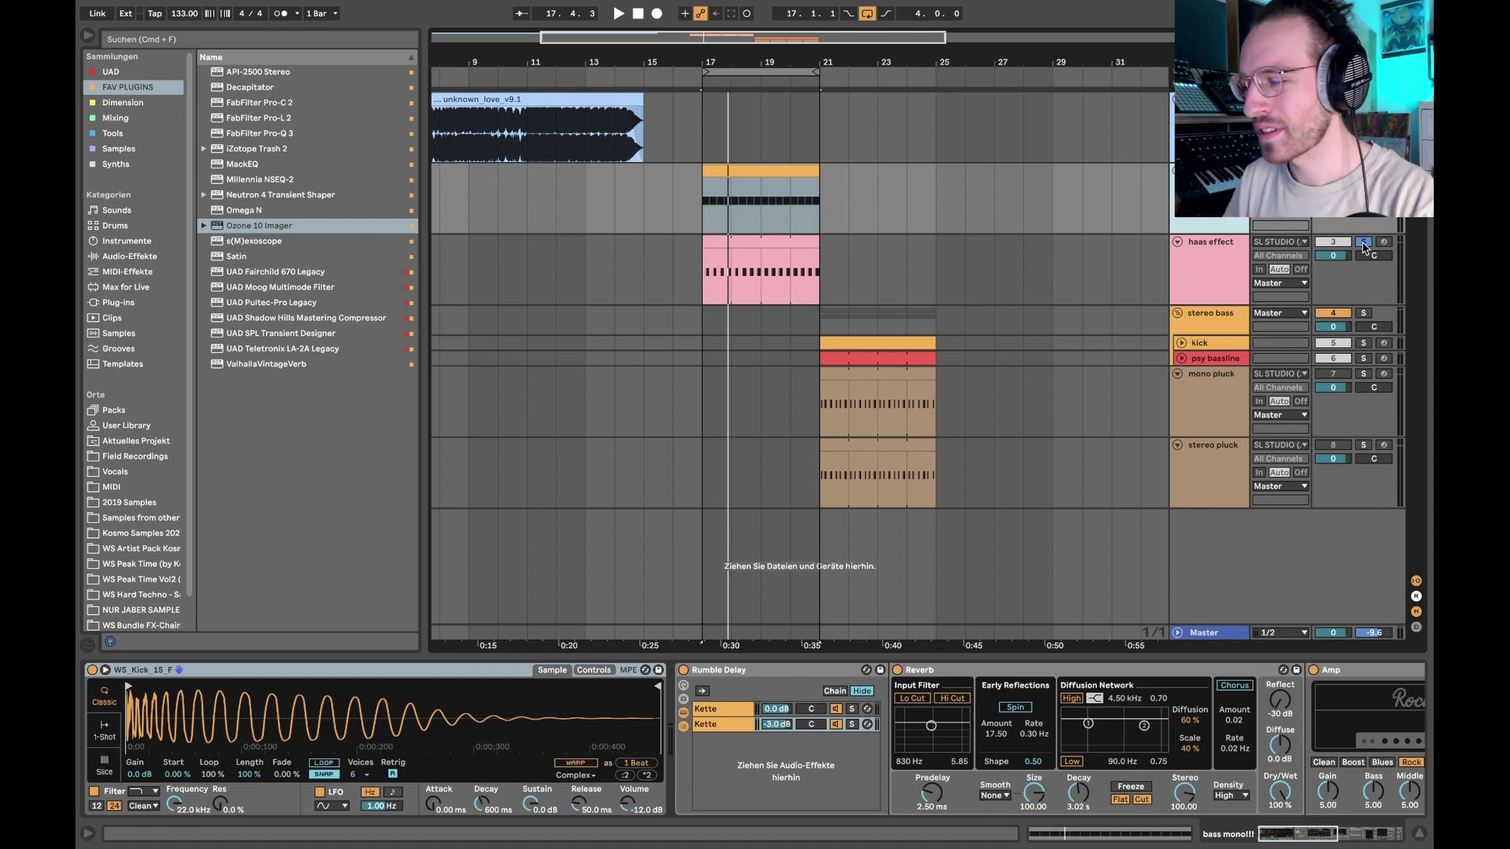
Audition the haas effect track panned off-center to 46R and reset its panning to center.
mouse_move(1373, 259)
mouse_down()
mouse_move(1373, 232)
mouse_move(1369, 283)
mouse_move(1373, 215)
mouse_move(1373, 259)
mouse_up()
key(space)
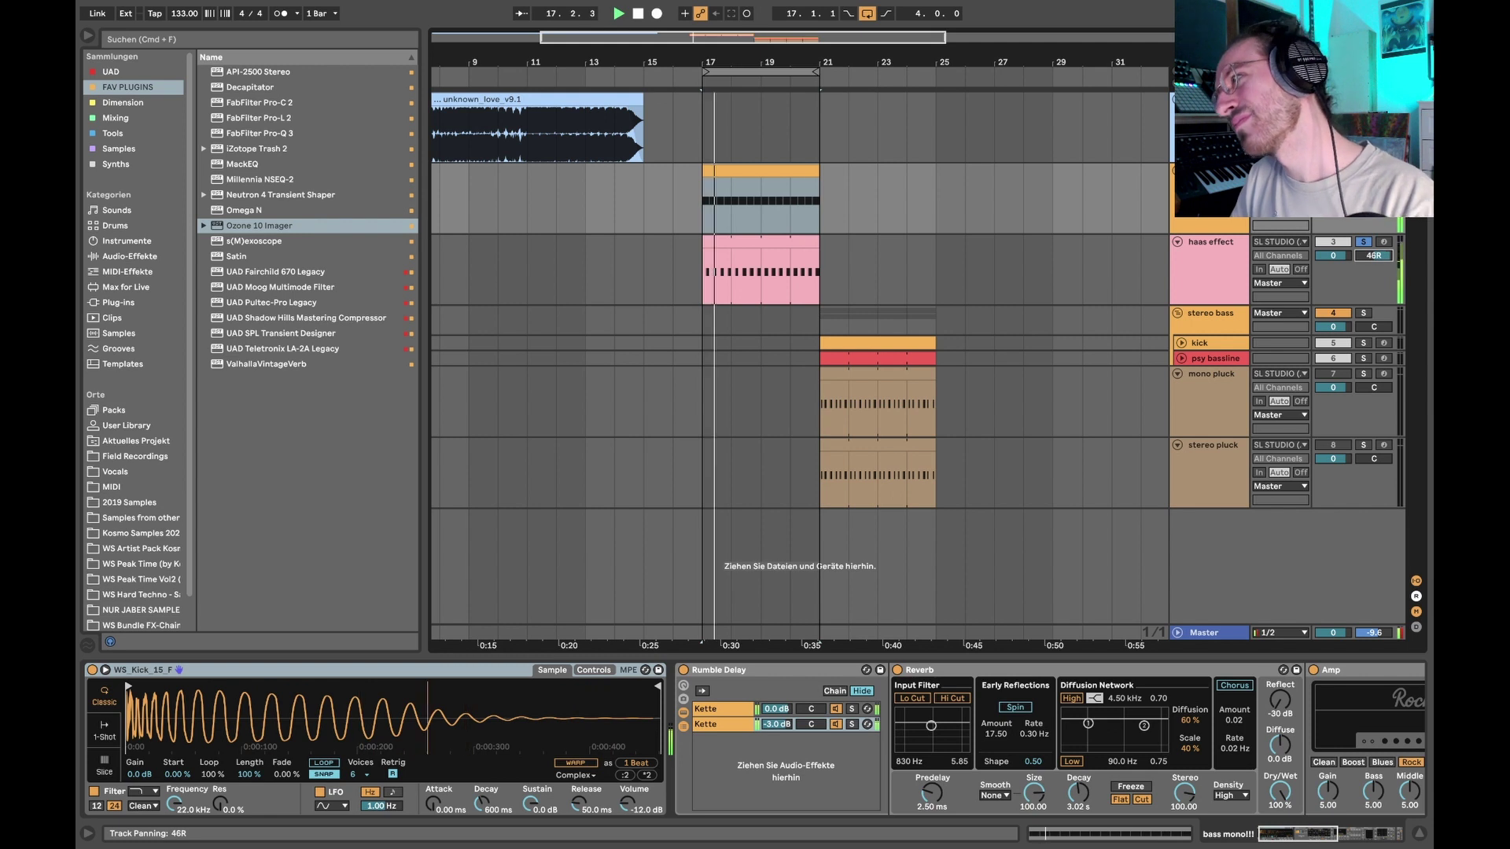
key(Delete)
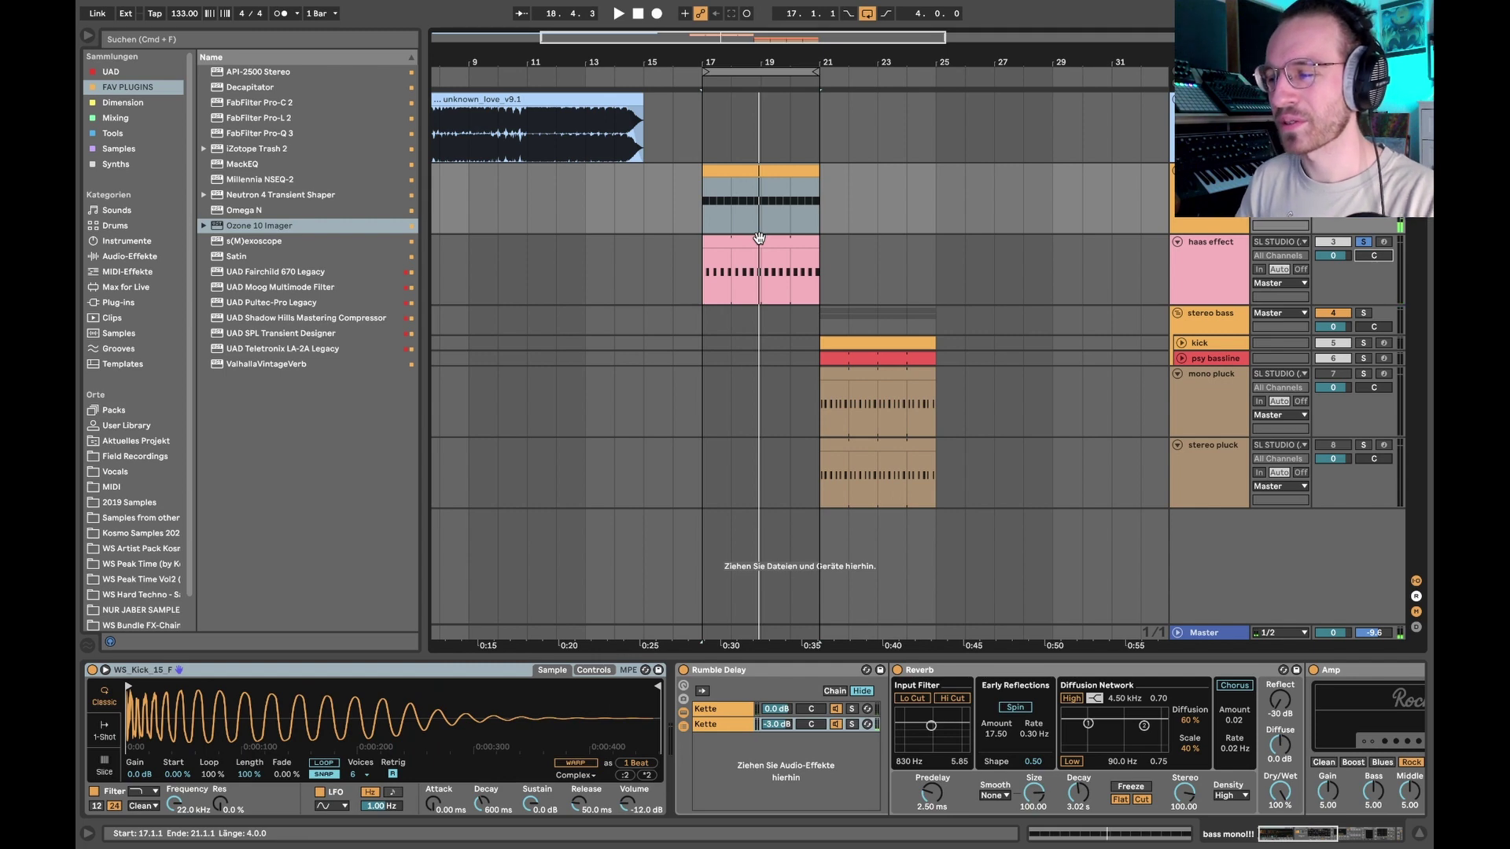
click(749, 206)
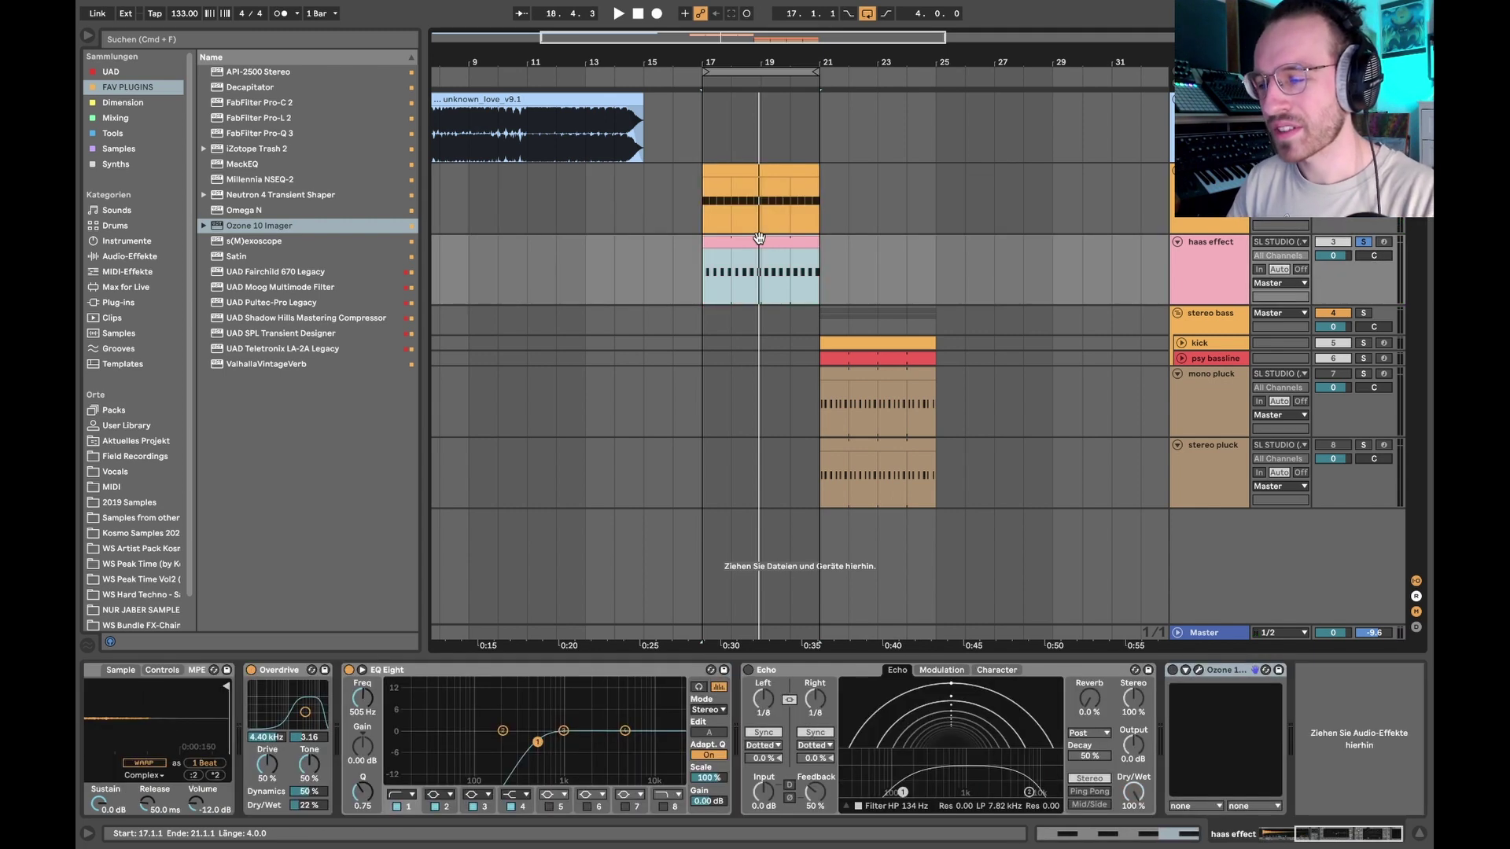
click(736, 174)
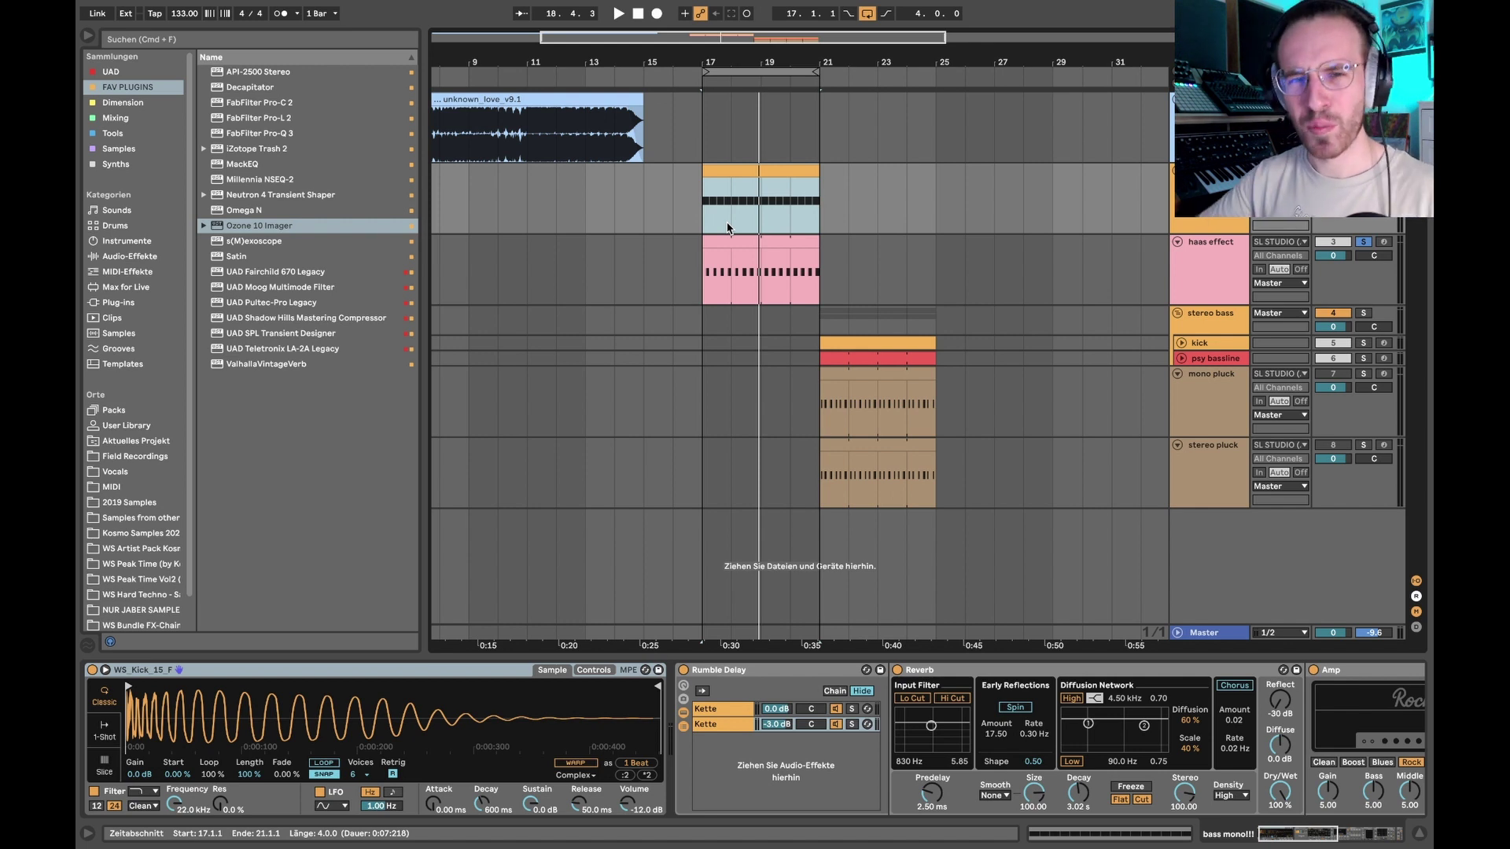
click(753, 239)
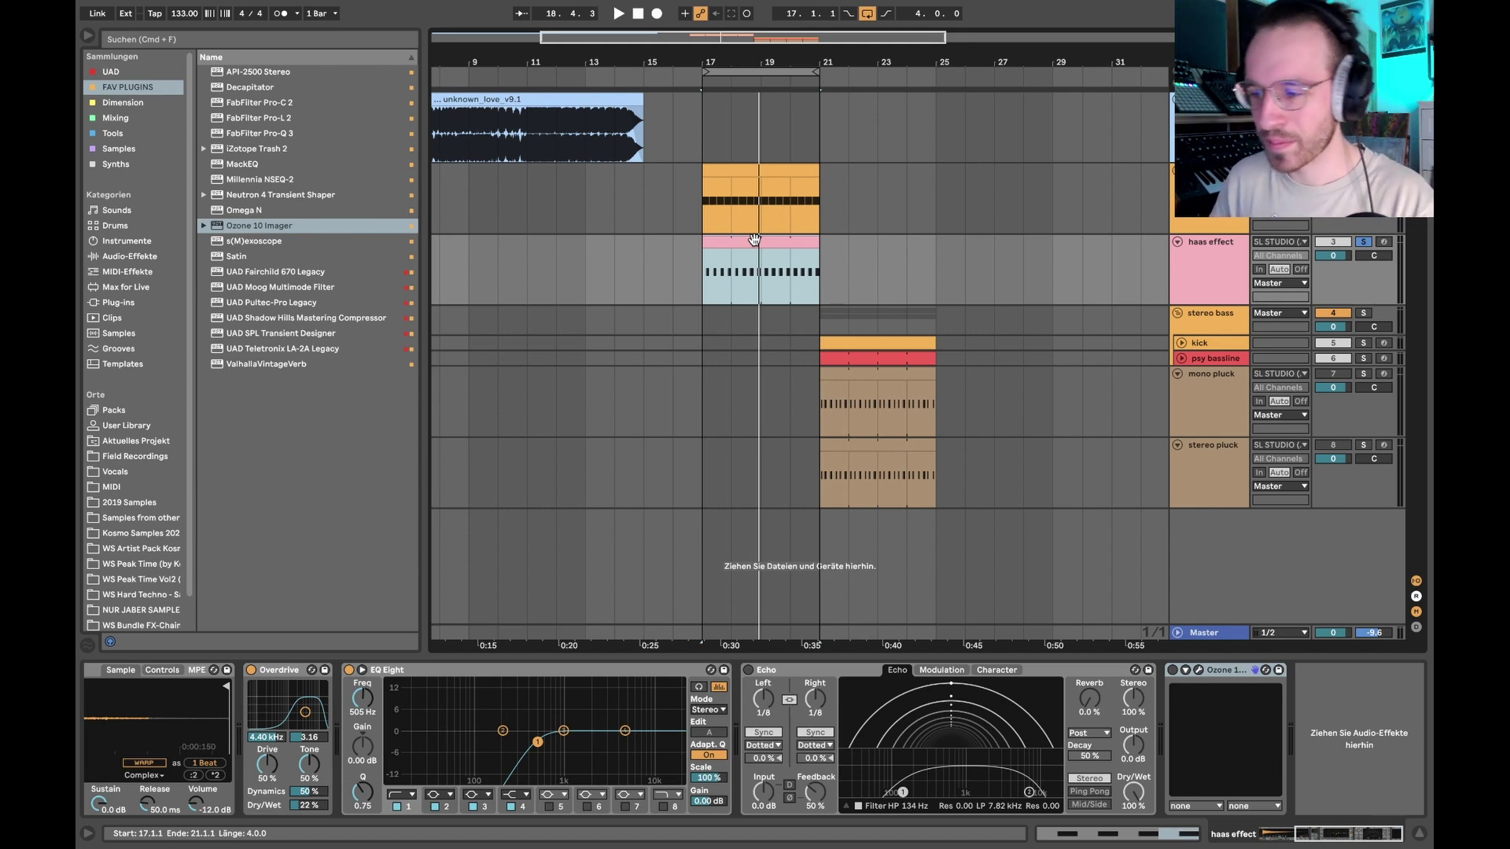
click(755, 201)
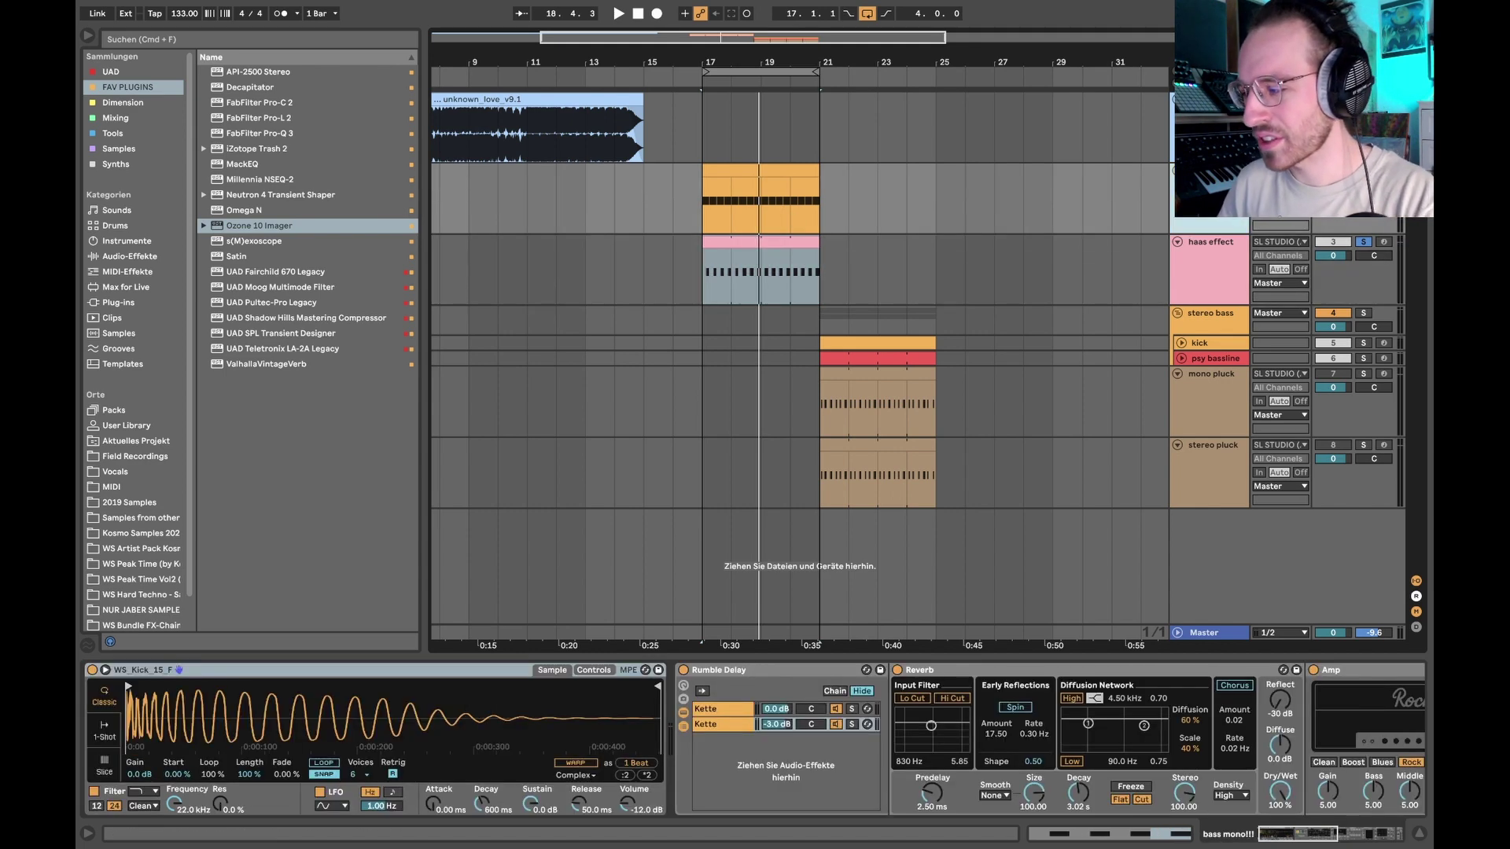
click(777, 228)
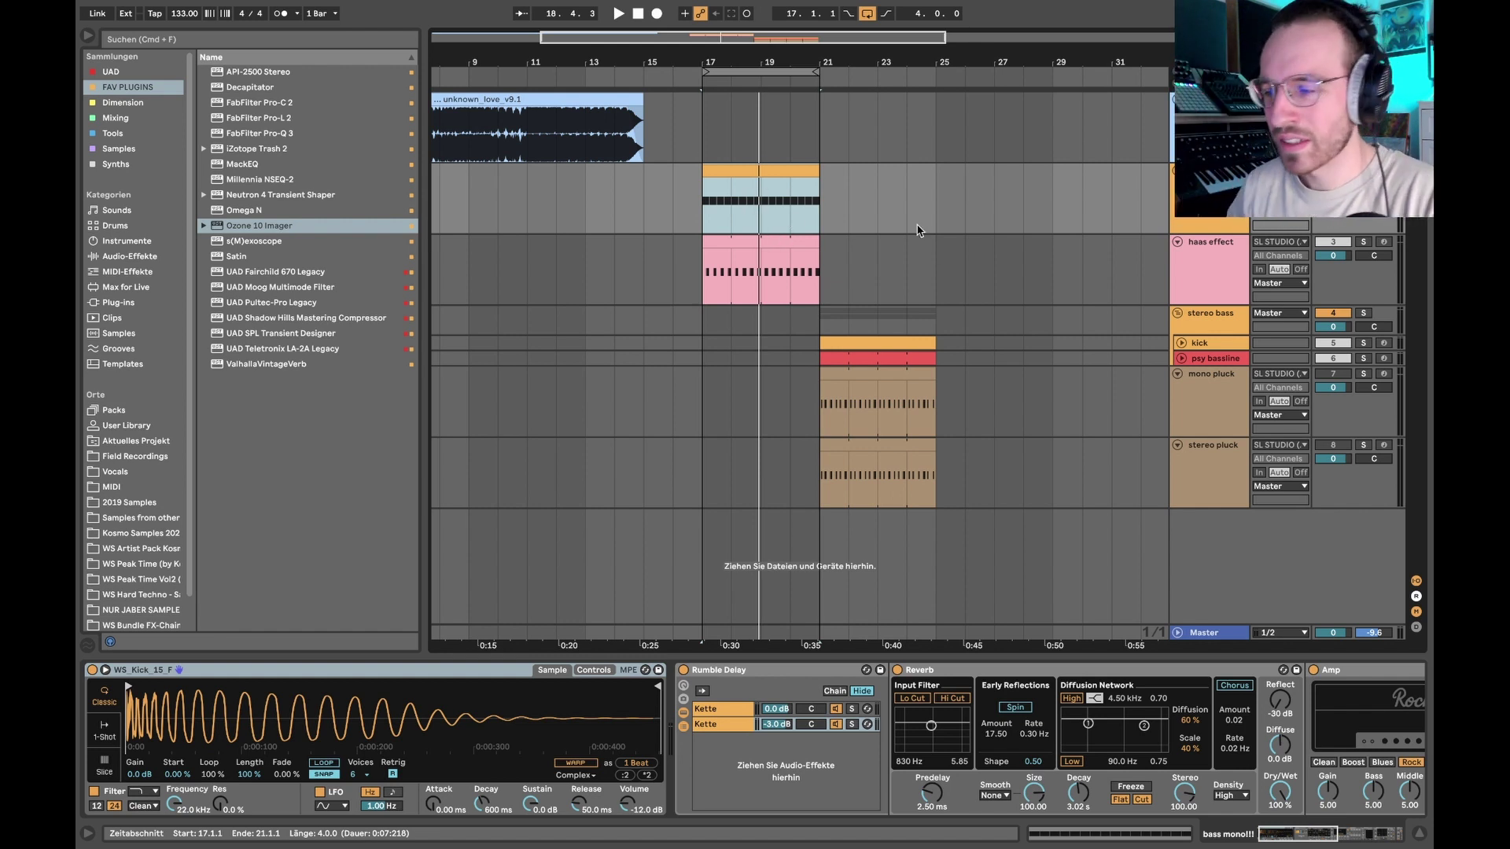
Select the bass mono clip at bar 17 and audition it together with the unsoloed haas effect track.
click(746, 171)
click(719, 170)
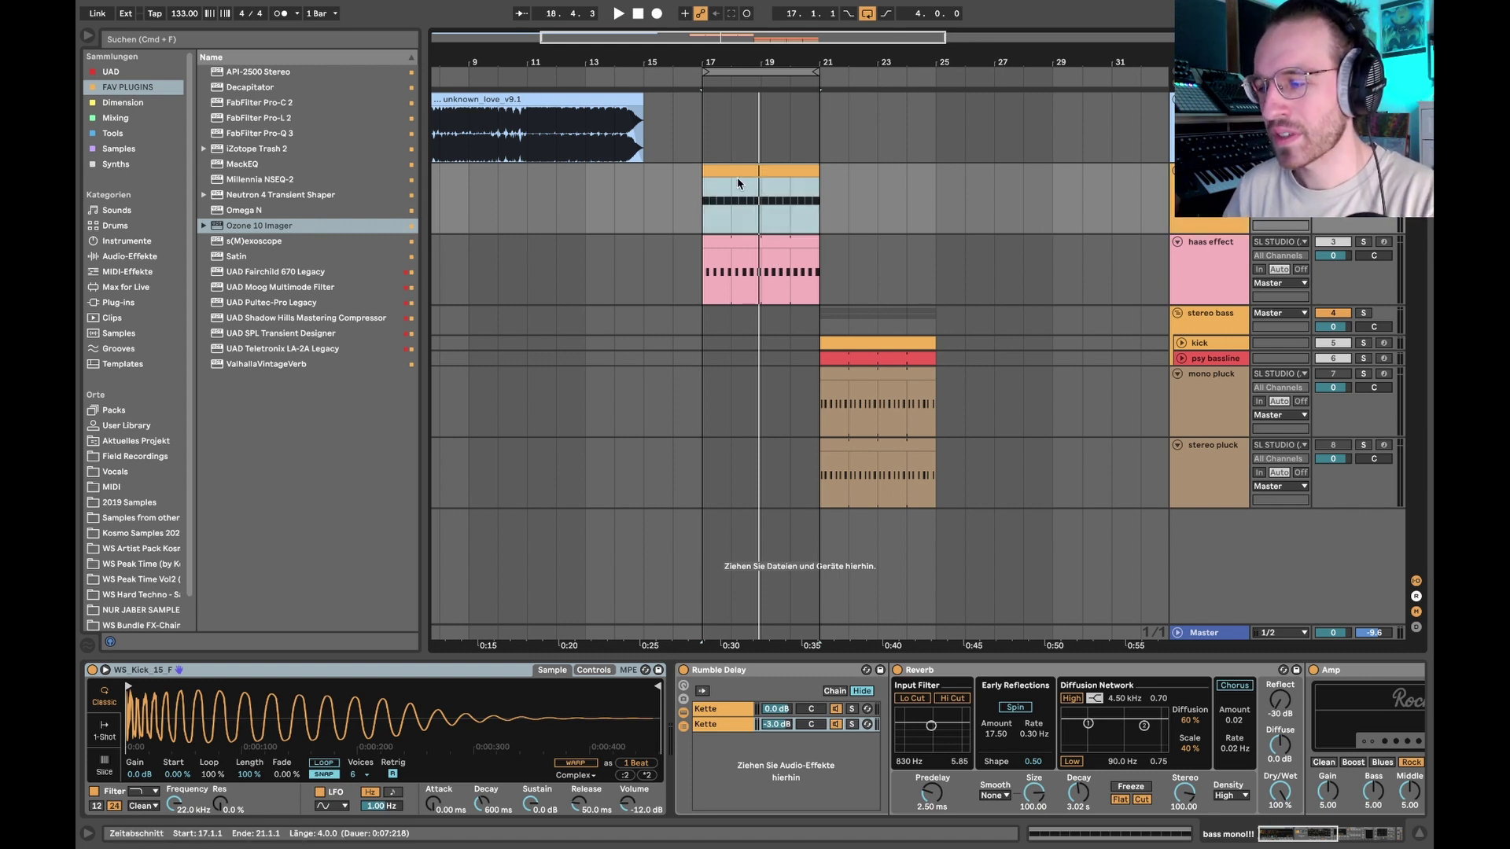
key(space)
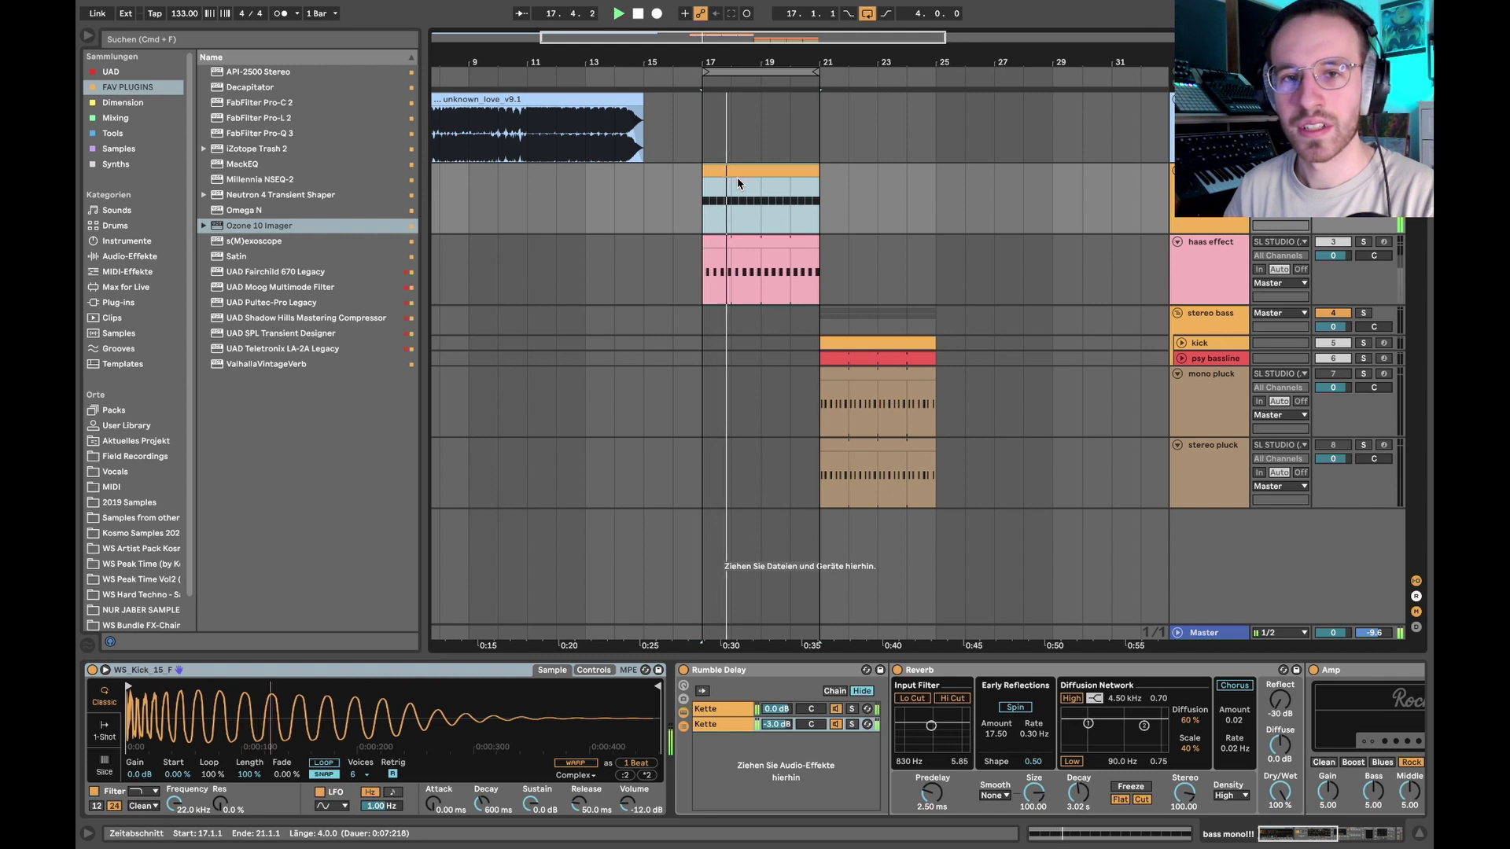
key(space)
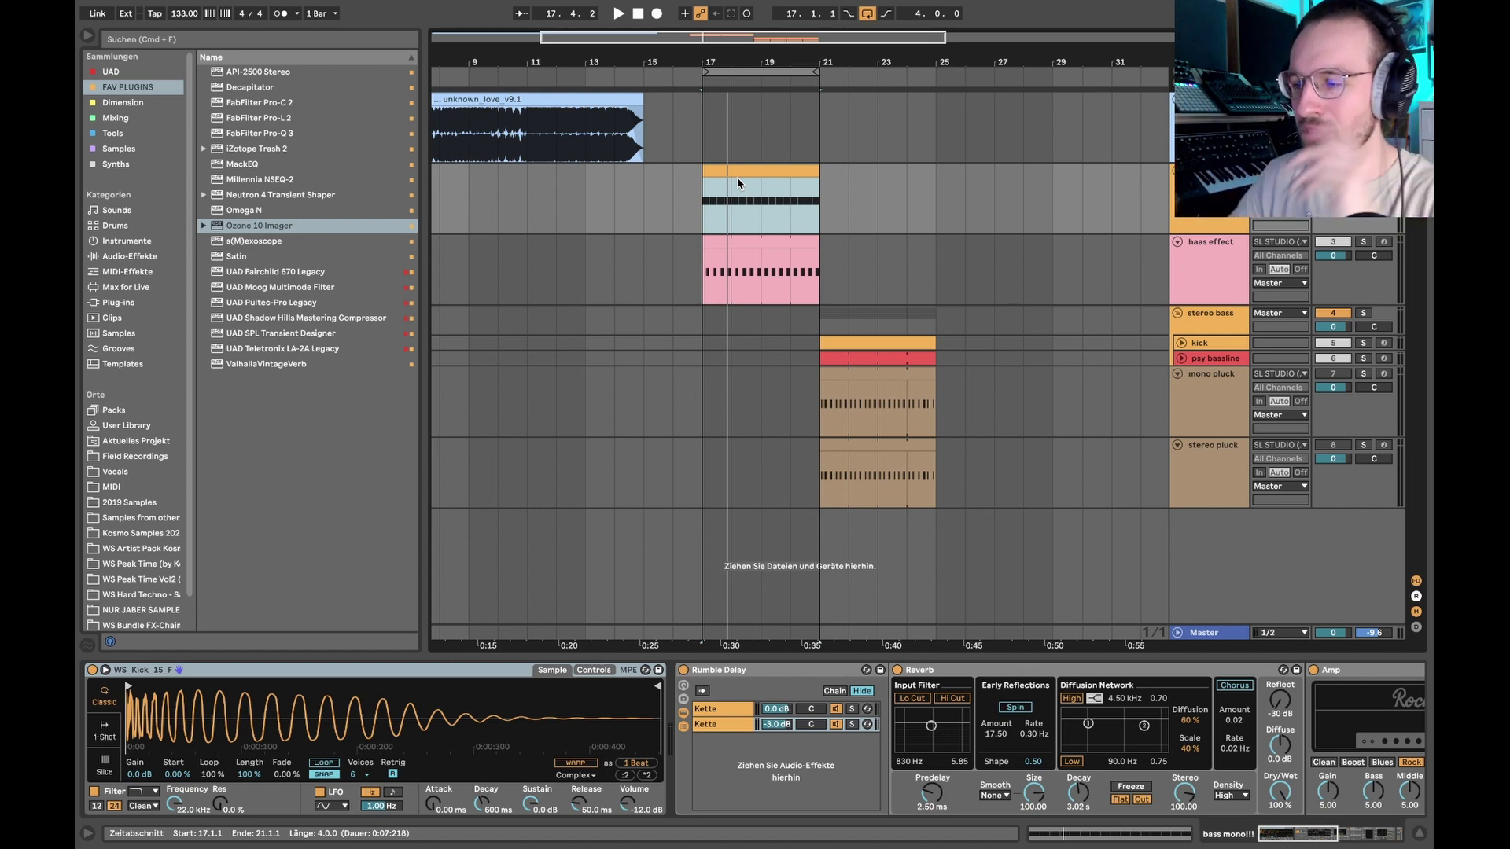
Solo the haas effect track and select it to show its device chain.
click(1206, 267)
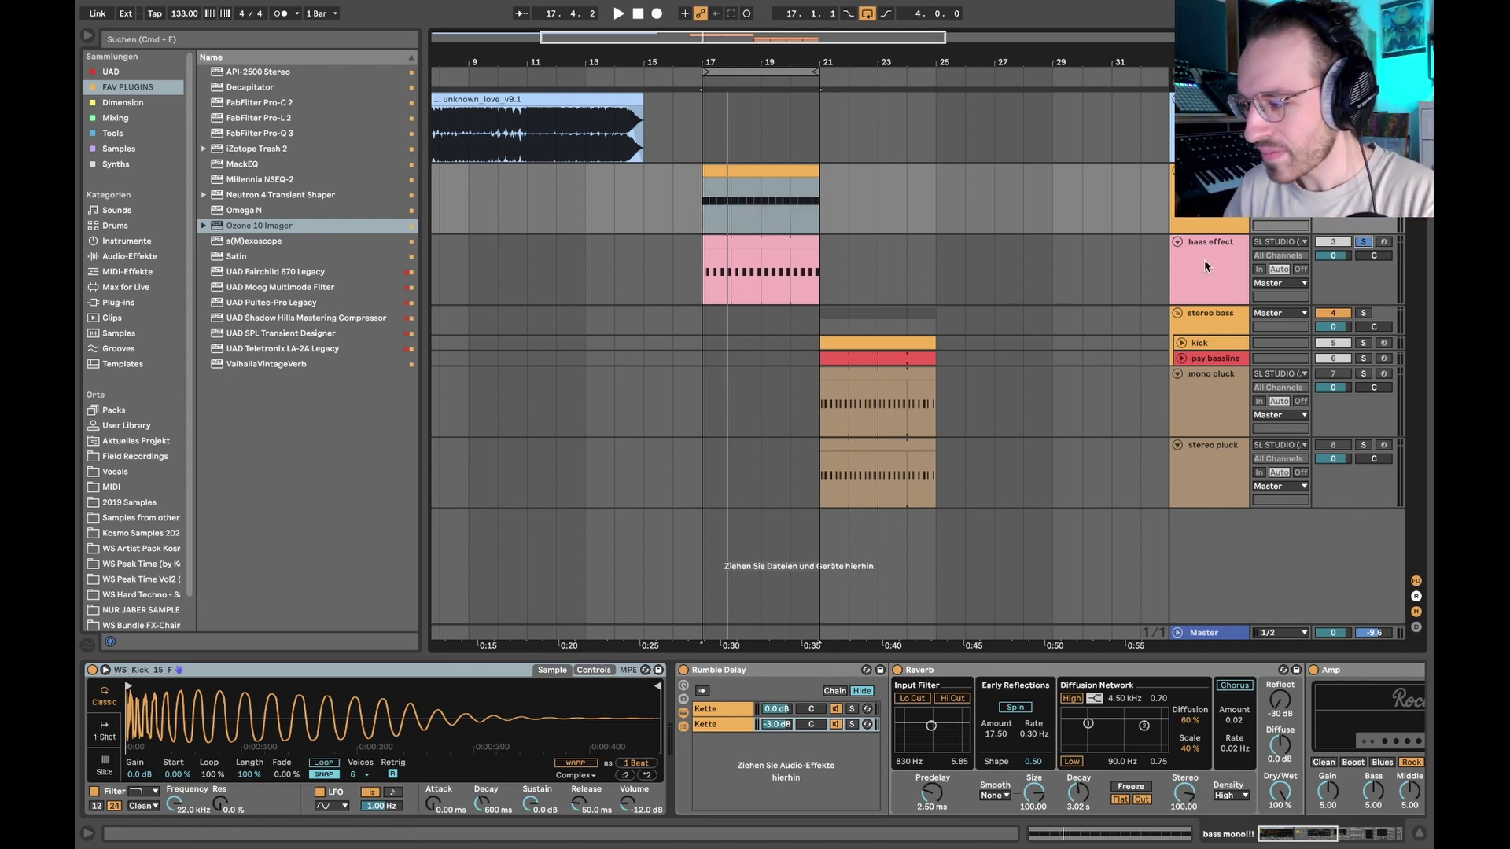
click(731, 264)
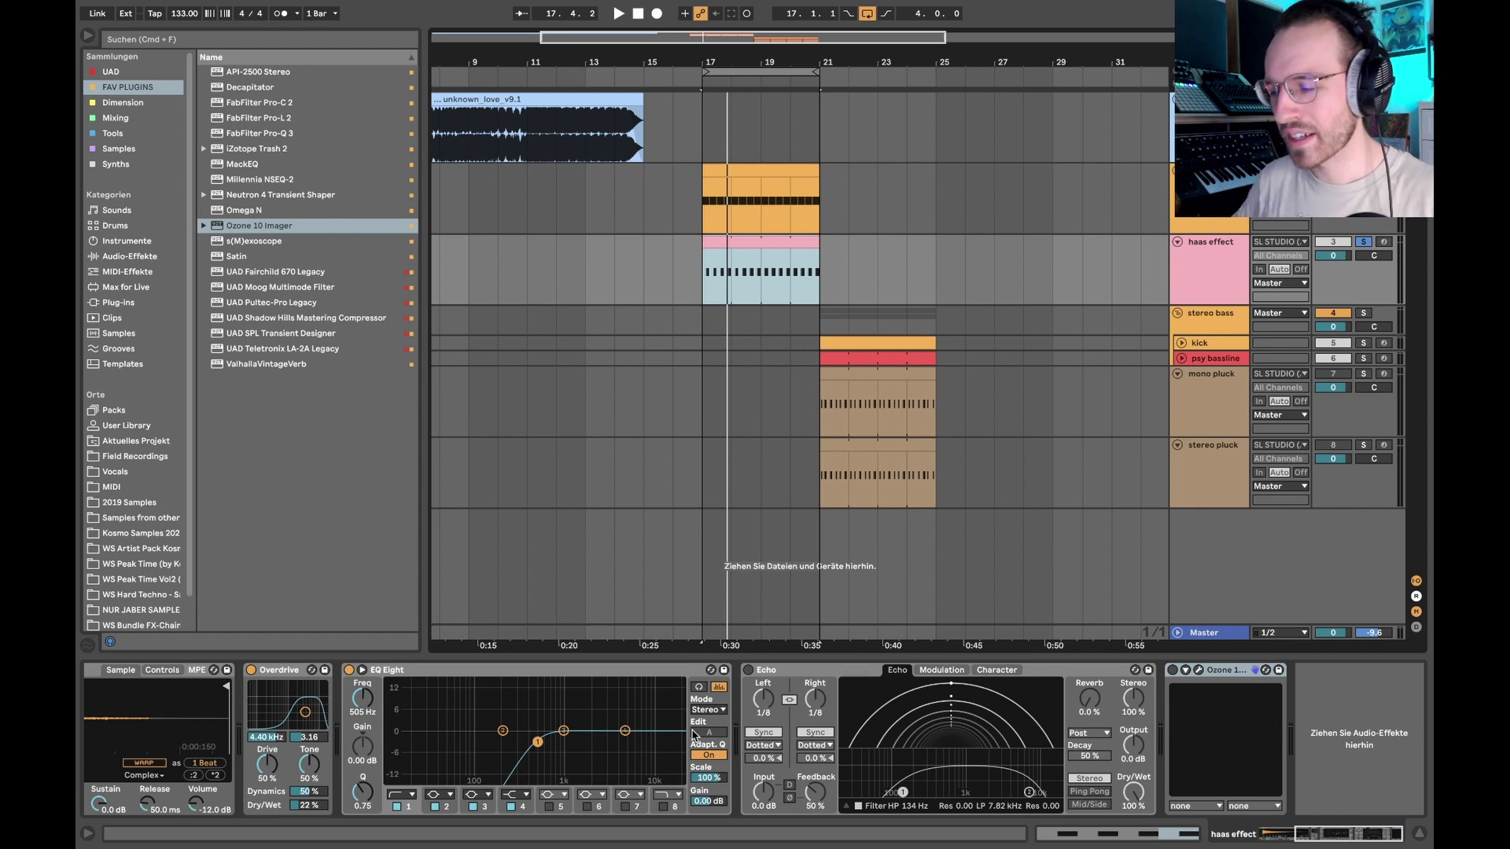
click(757, 242)
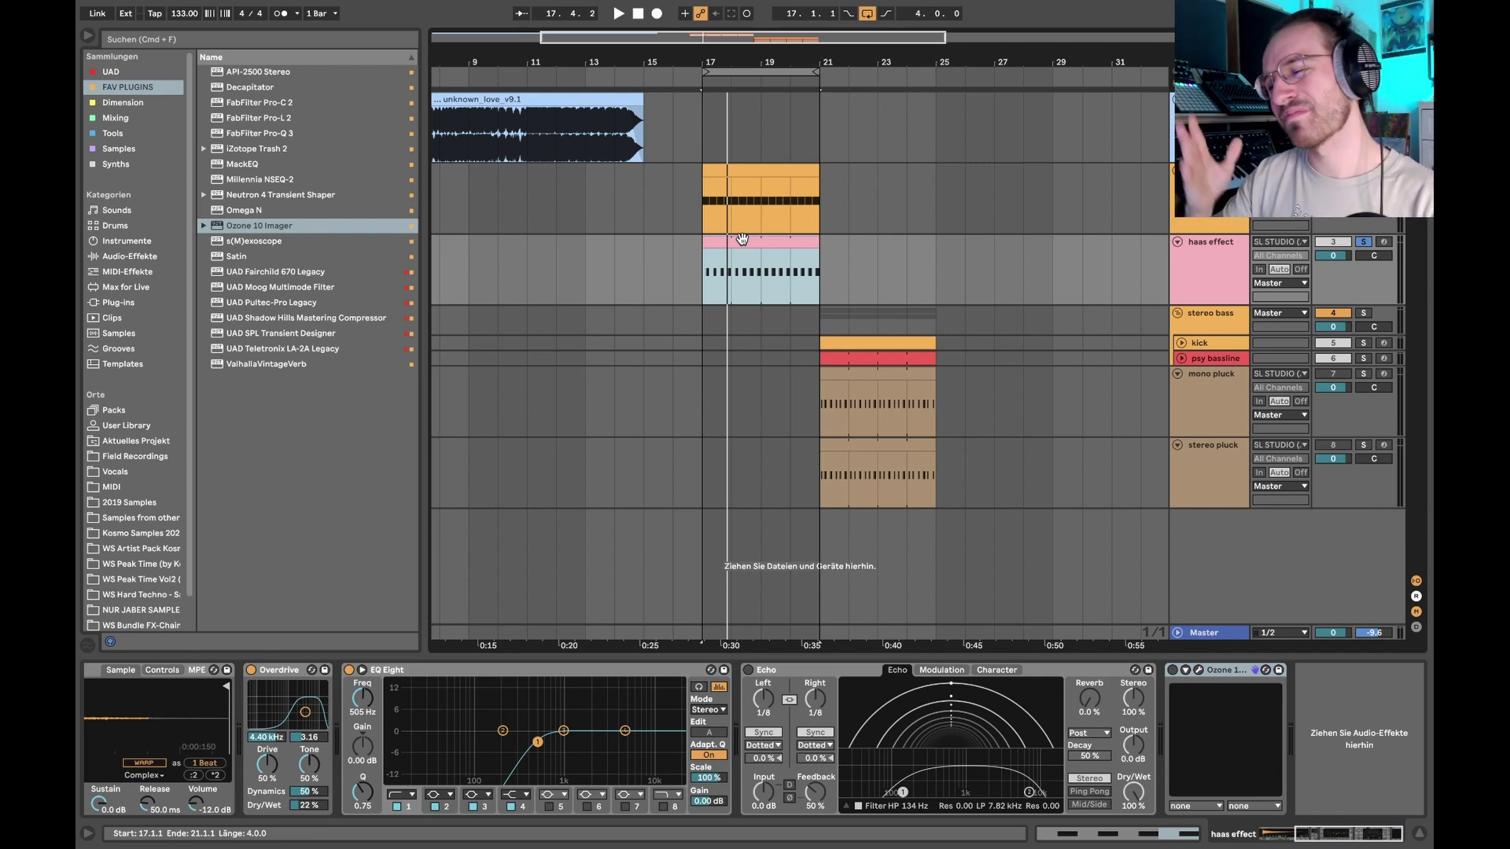
click(741, 238)
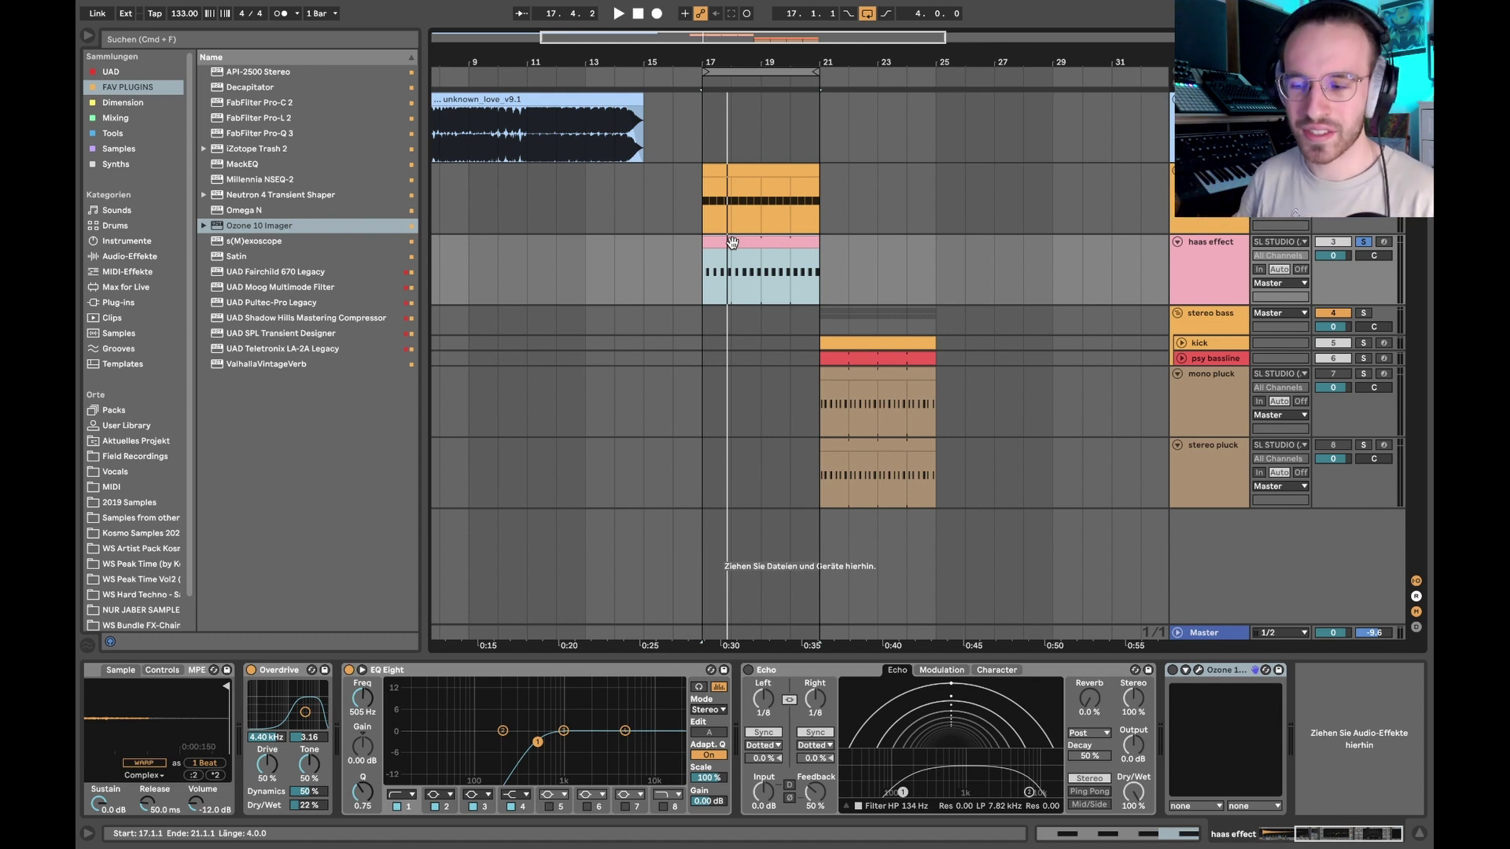
click(1209, 254)
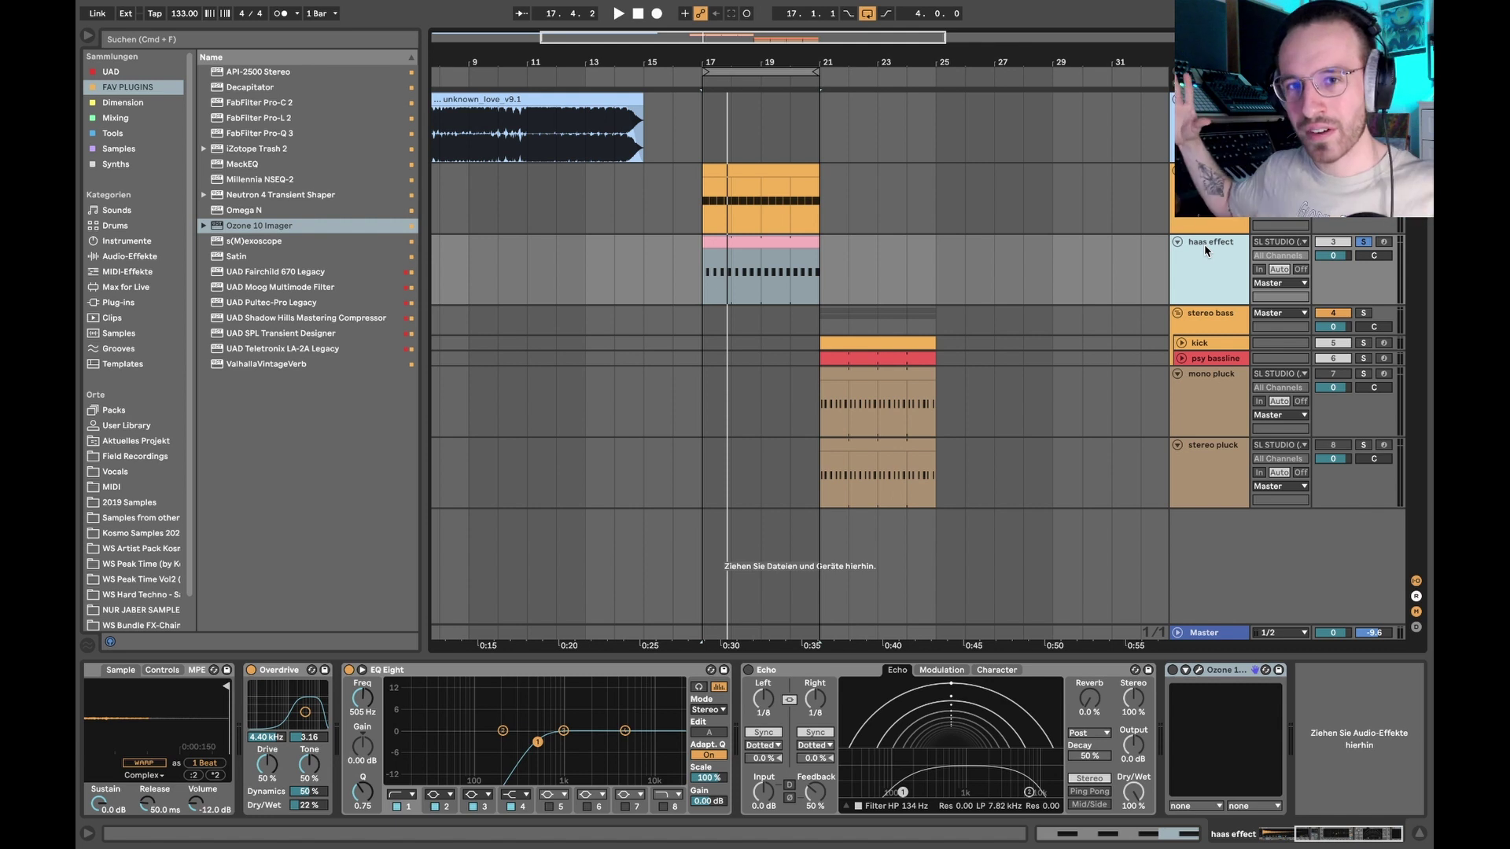
Turn on Echo in Time mode with unlinked left and right delays of 1.00 ms and feedback at minimum.
click(851, 700)
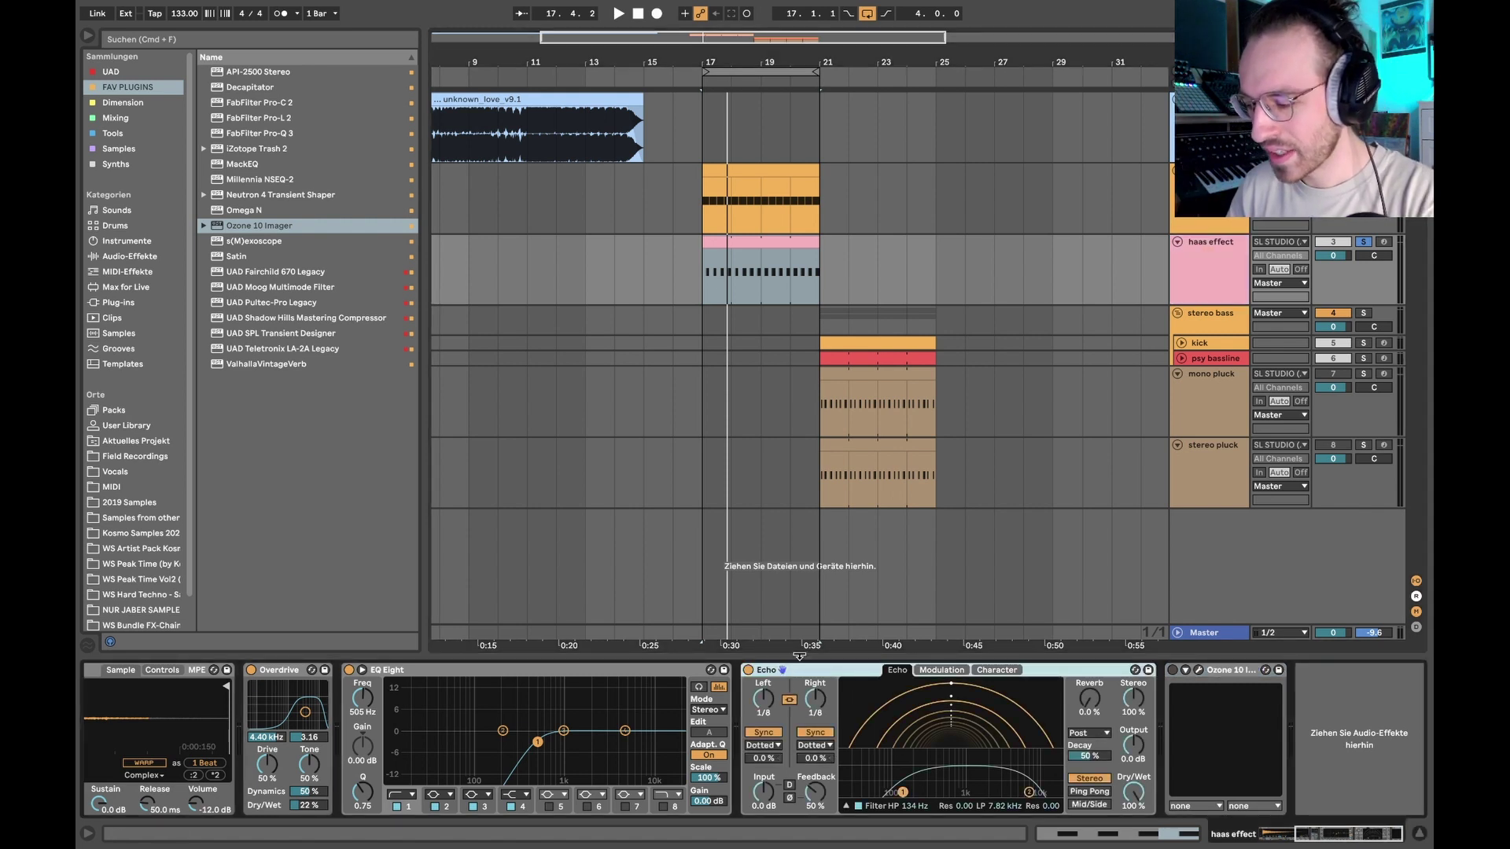
click(817, 732)
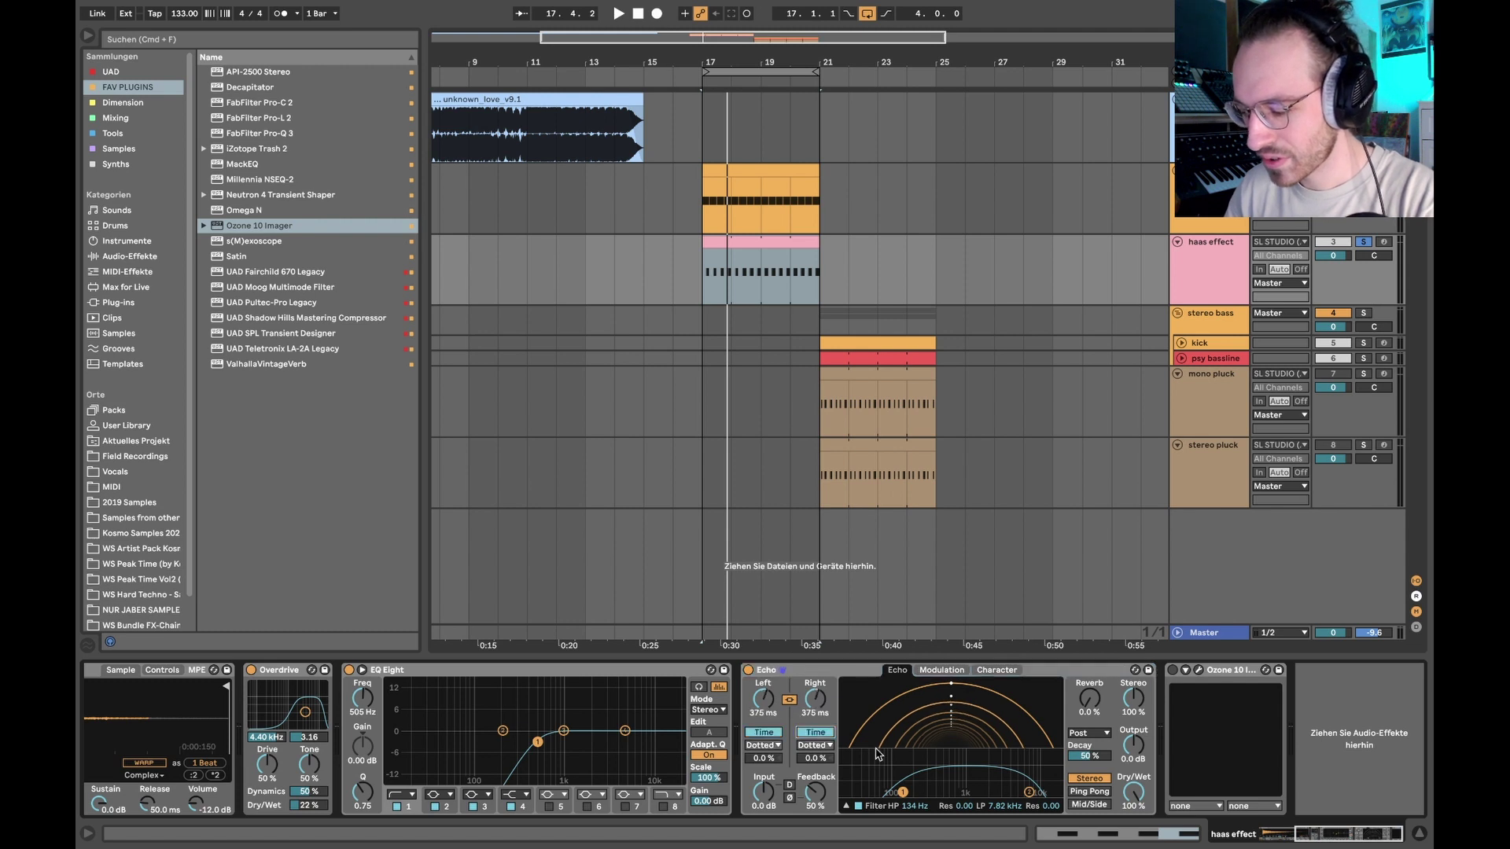
drag(763, 698, 757, 755)
click(788, 699)
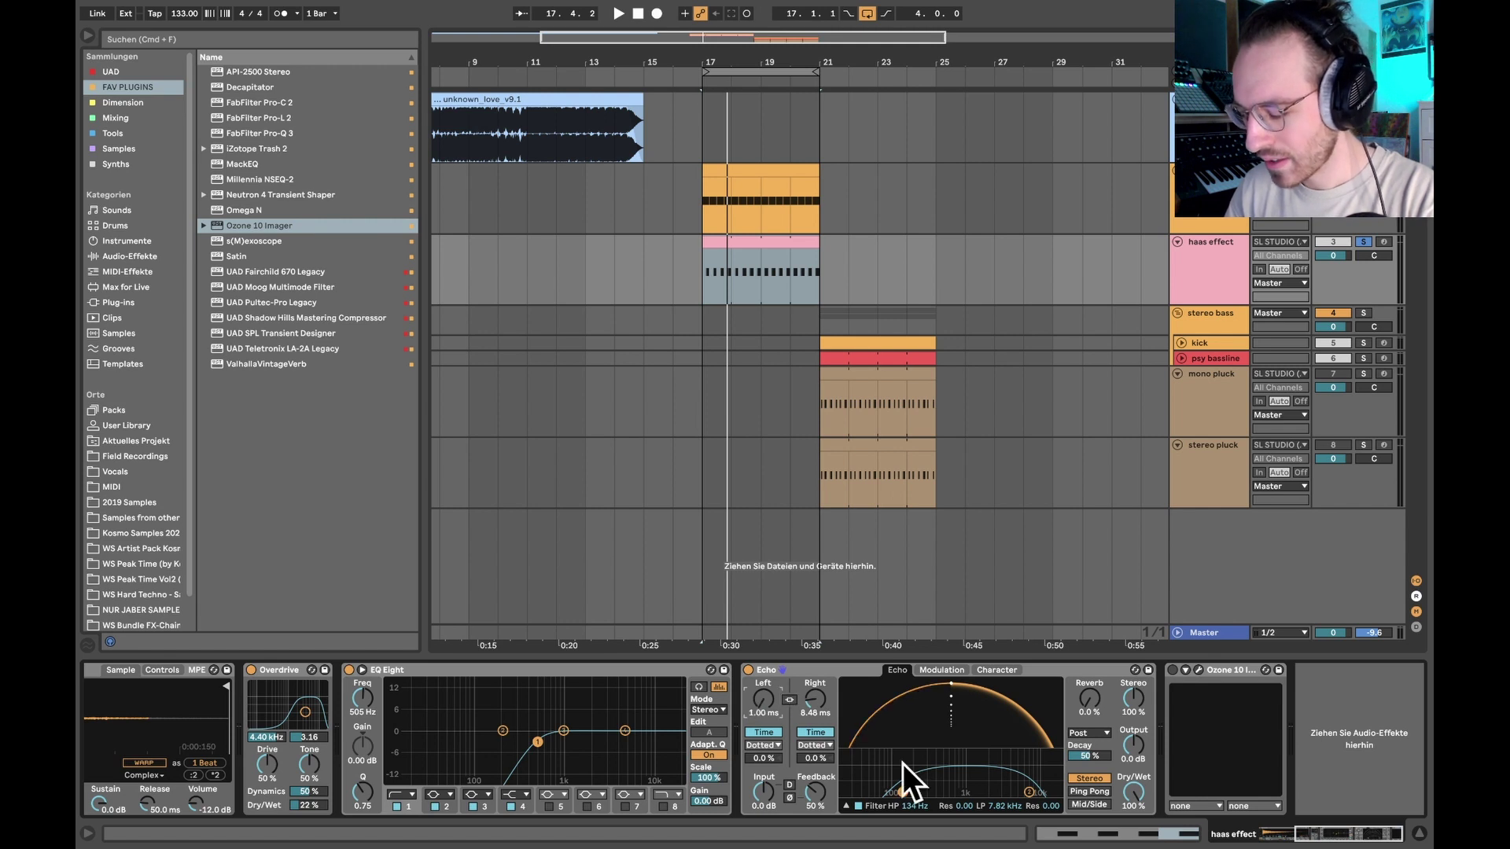
drag(814, 795, 814, 825)
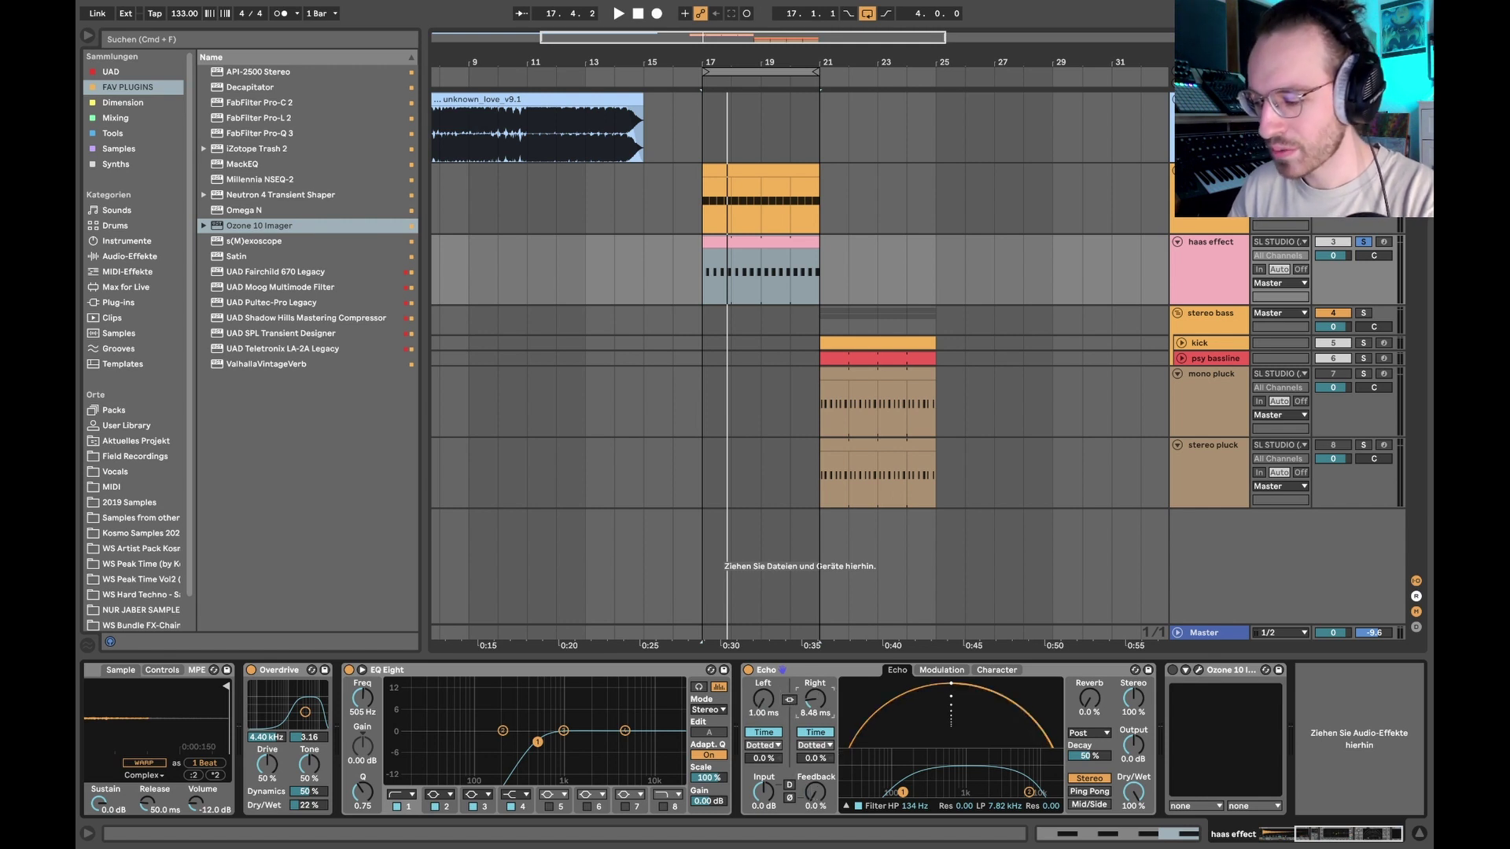
drag(816, 698, 815, 731)
Open Echo's low-pass filter to 20.0 kHz and switch the filter off while auditioning the haas effect track.
key(space)
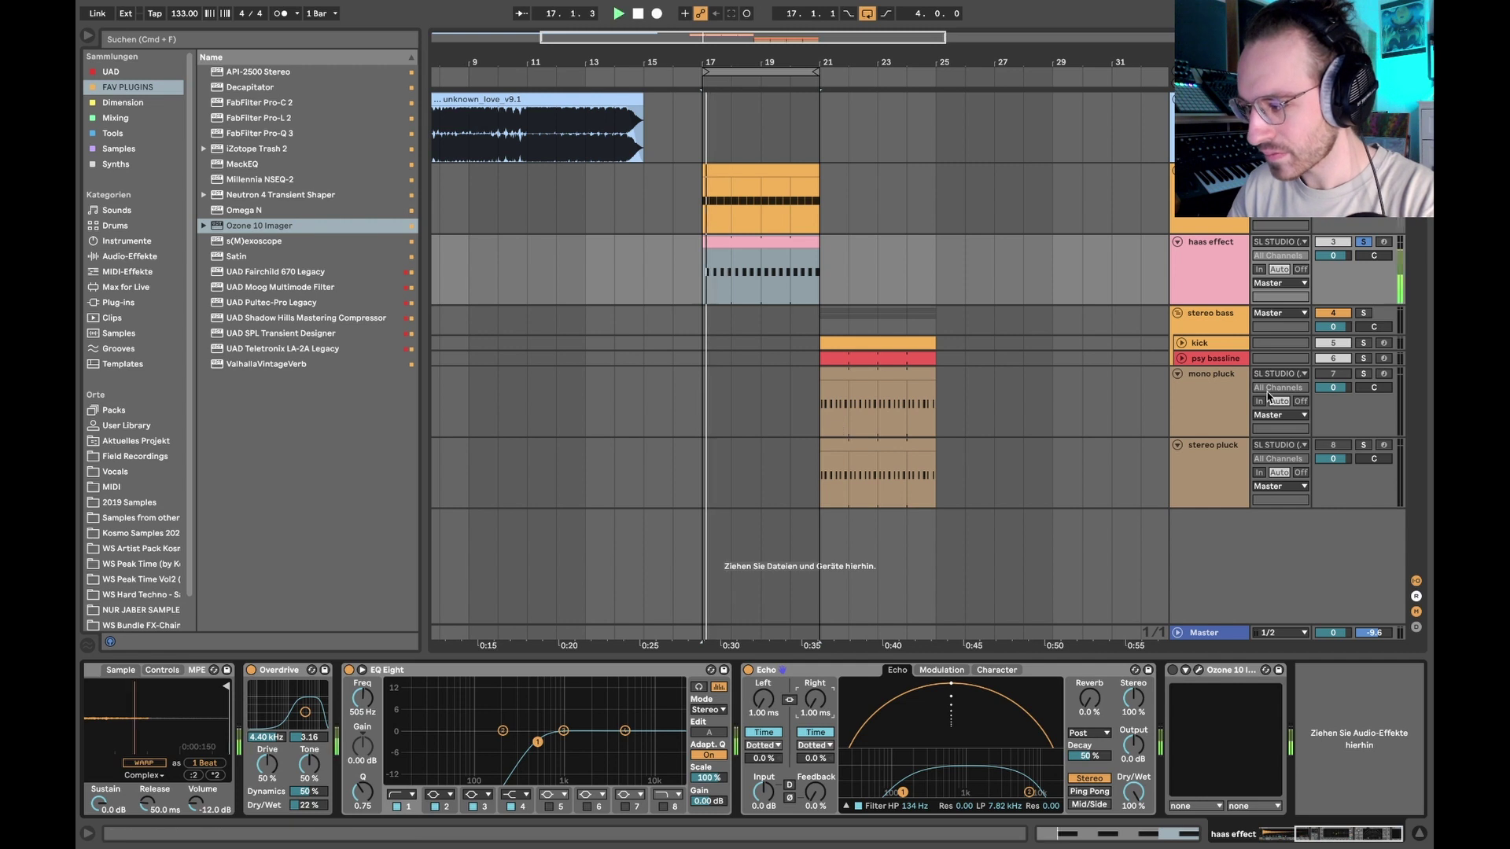
drag(1028, 792, 1058, 794)
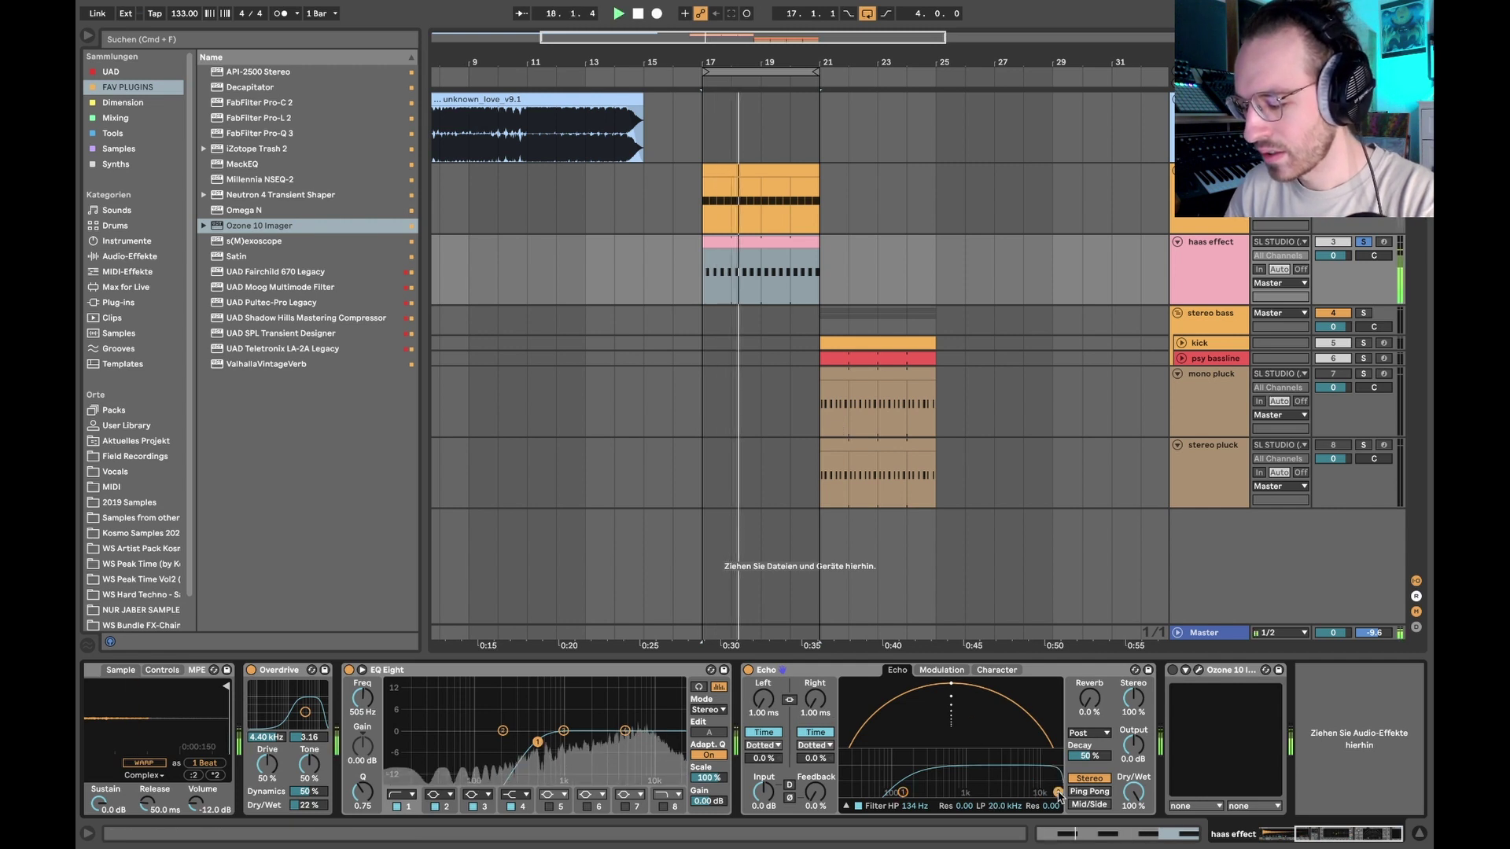
key(space)
key(space)
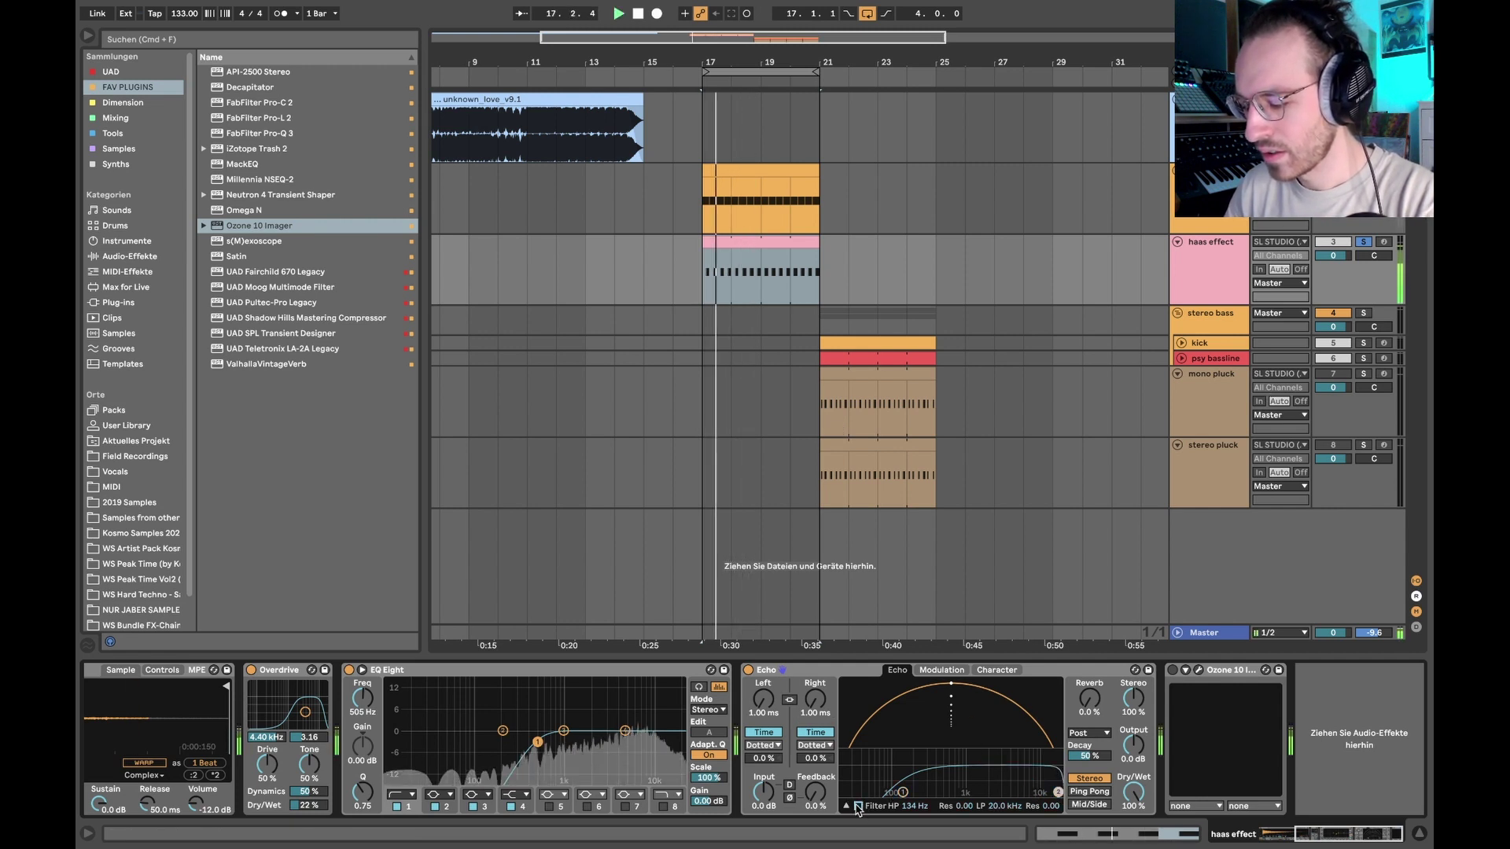
key(space)
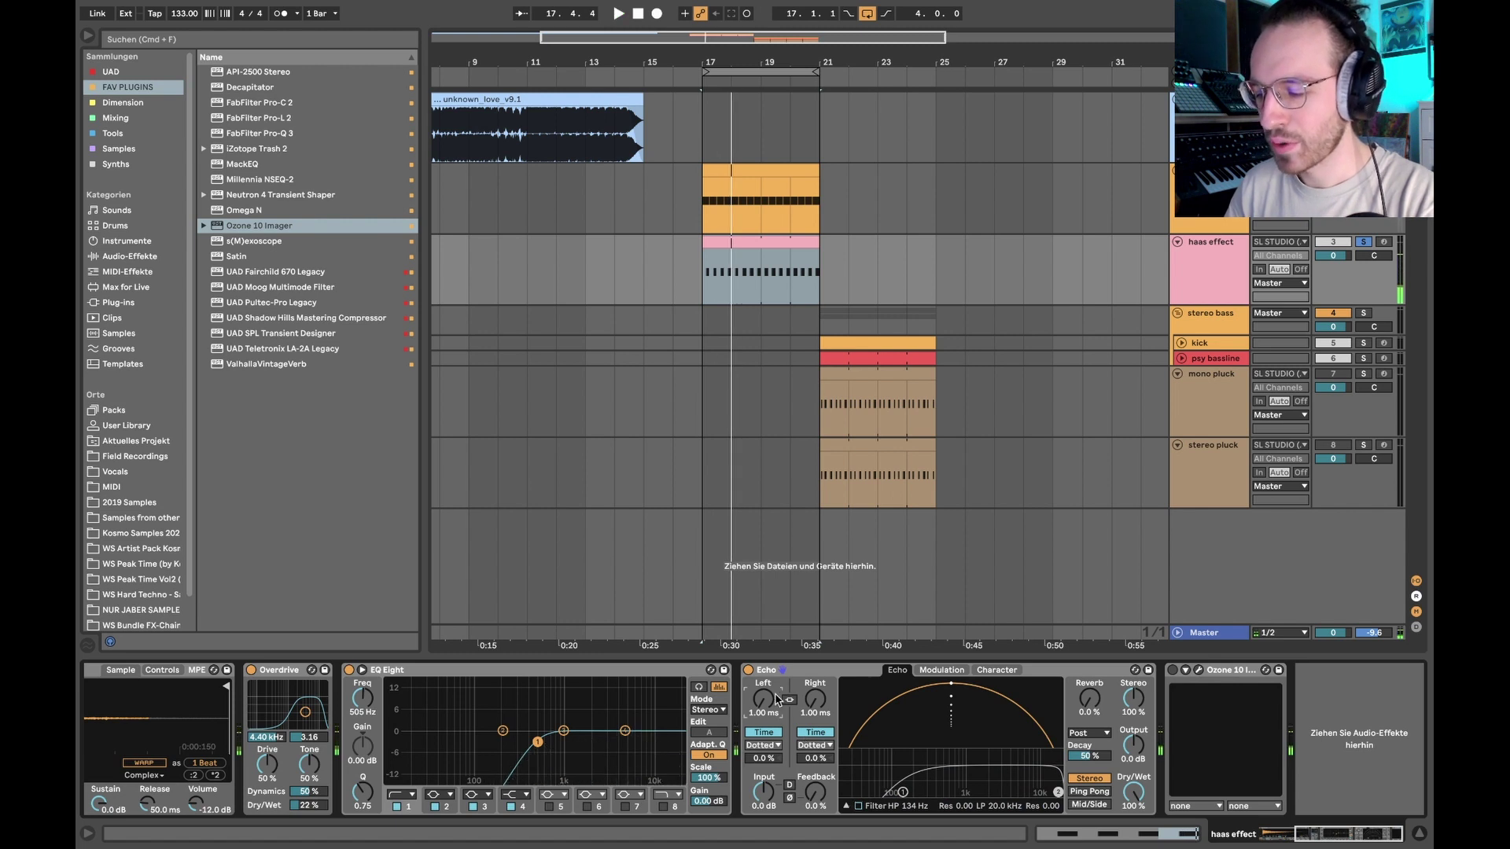
Set Echo's right delay to 10.9 ms and audition the loop with Echo bypassed and active.
drag(815, 702, 817, 695)
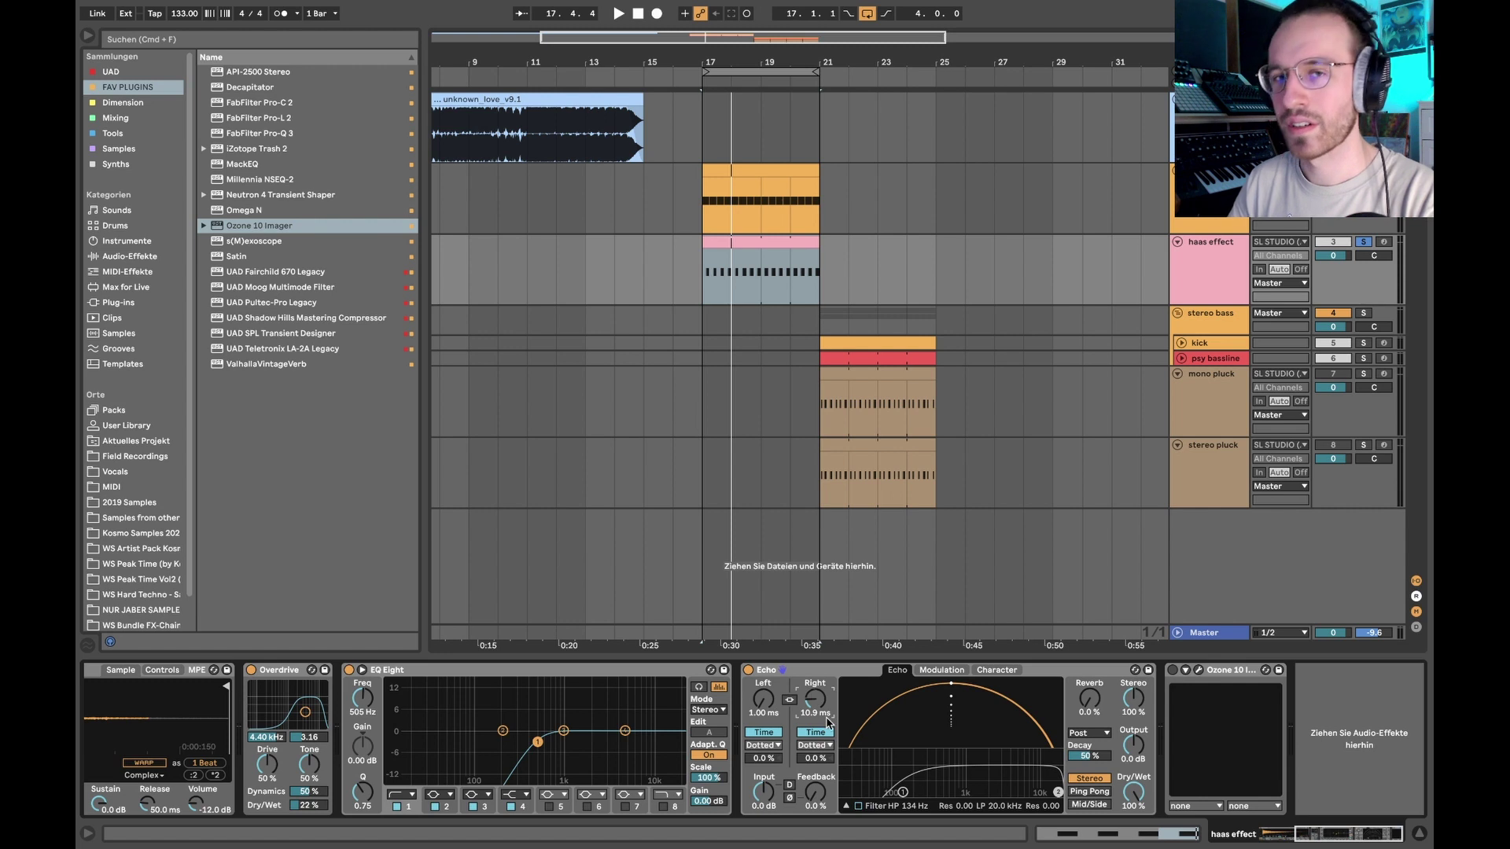
key(space)
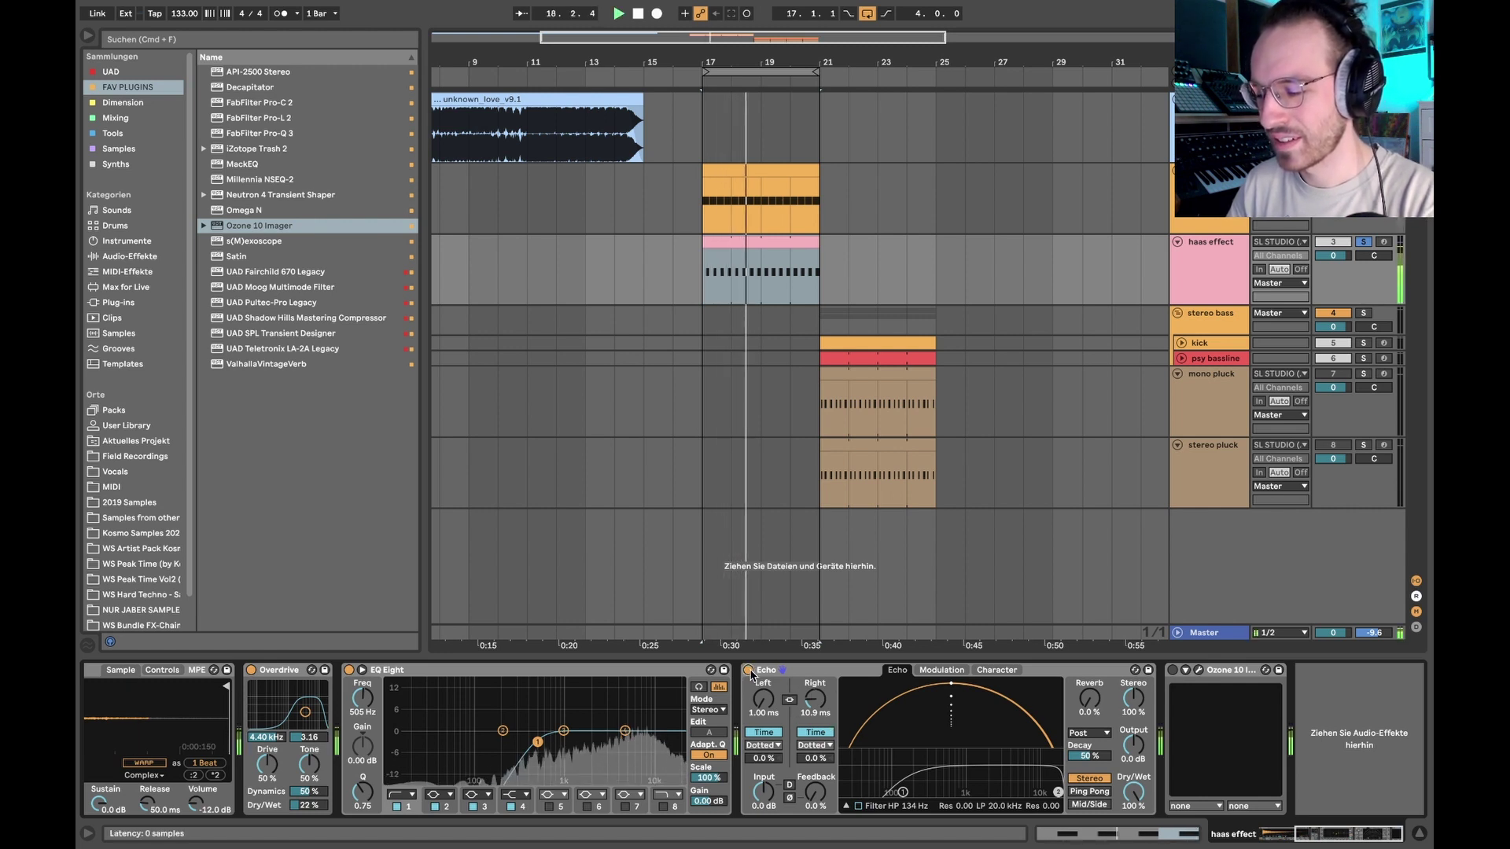
click(748, 670)
click(748, 670)
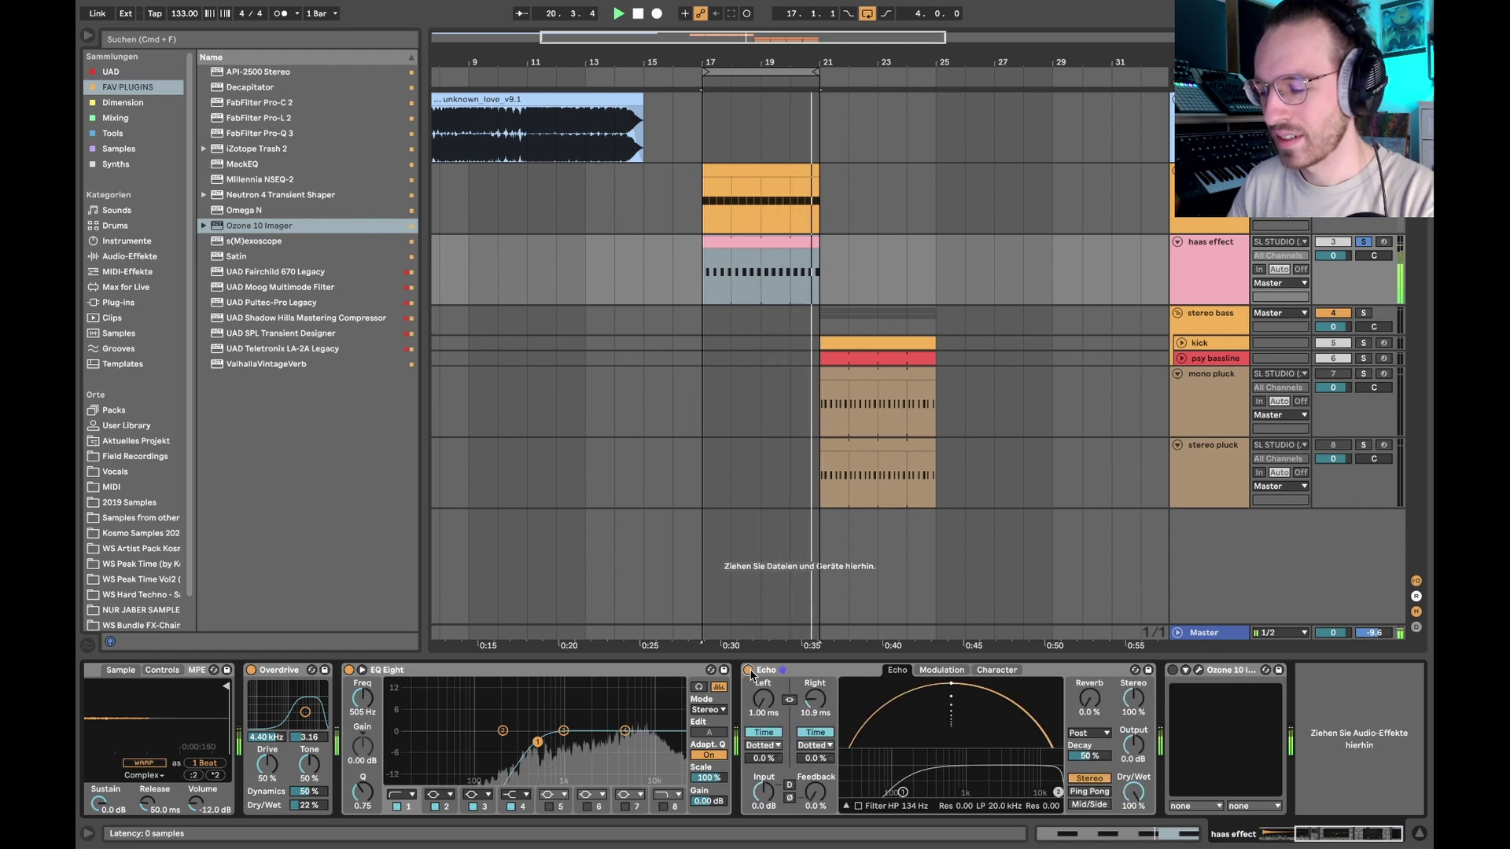
key(space)
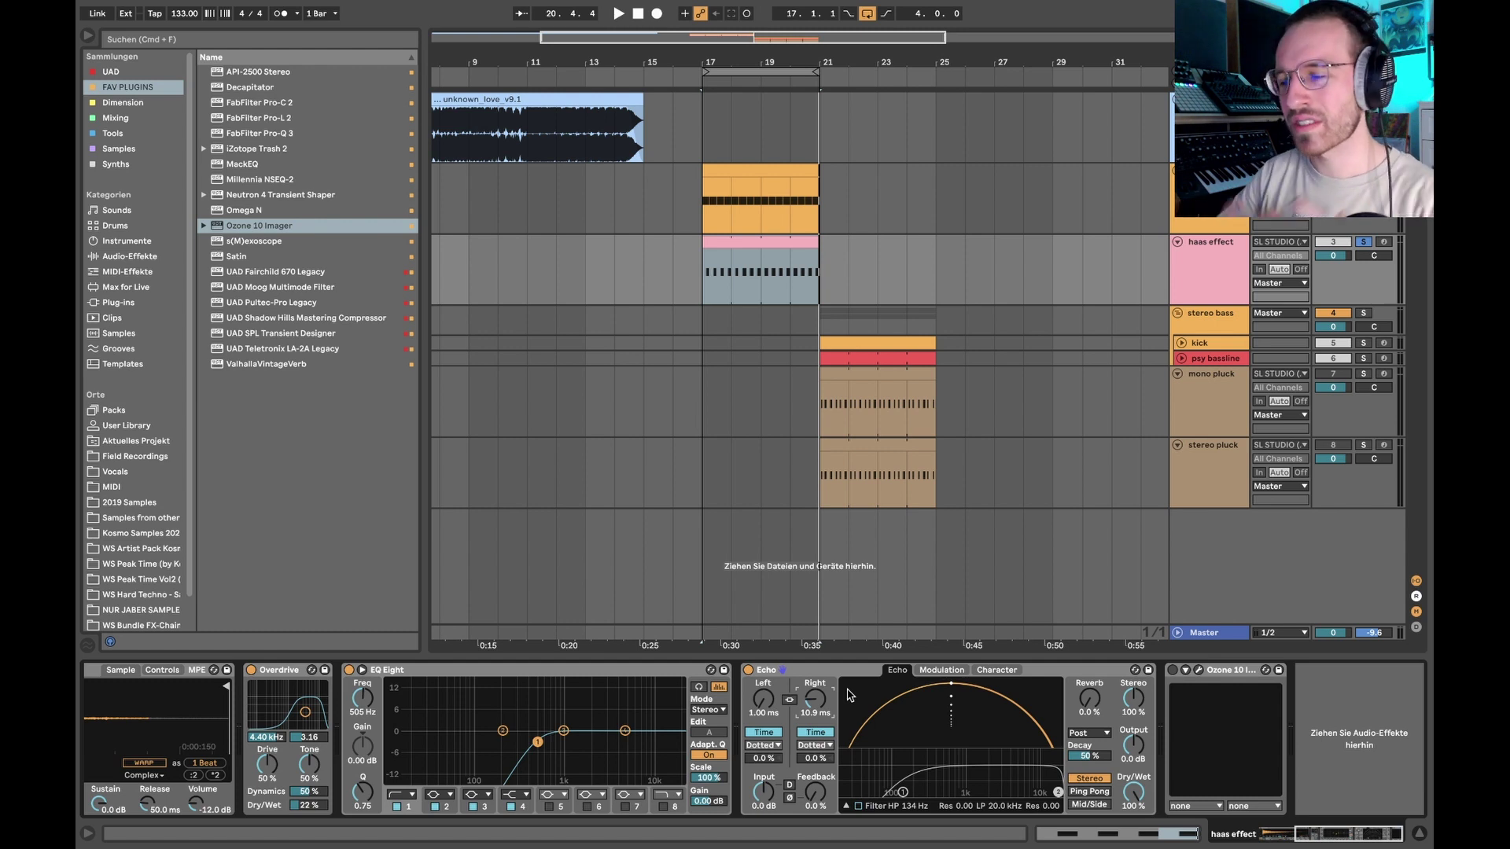
click(718, 243)
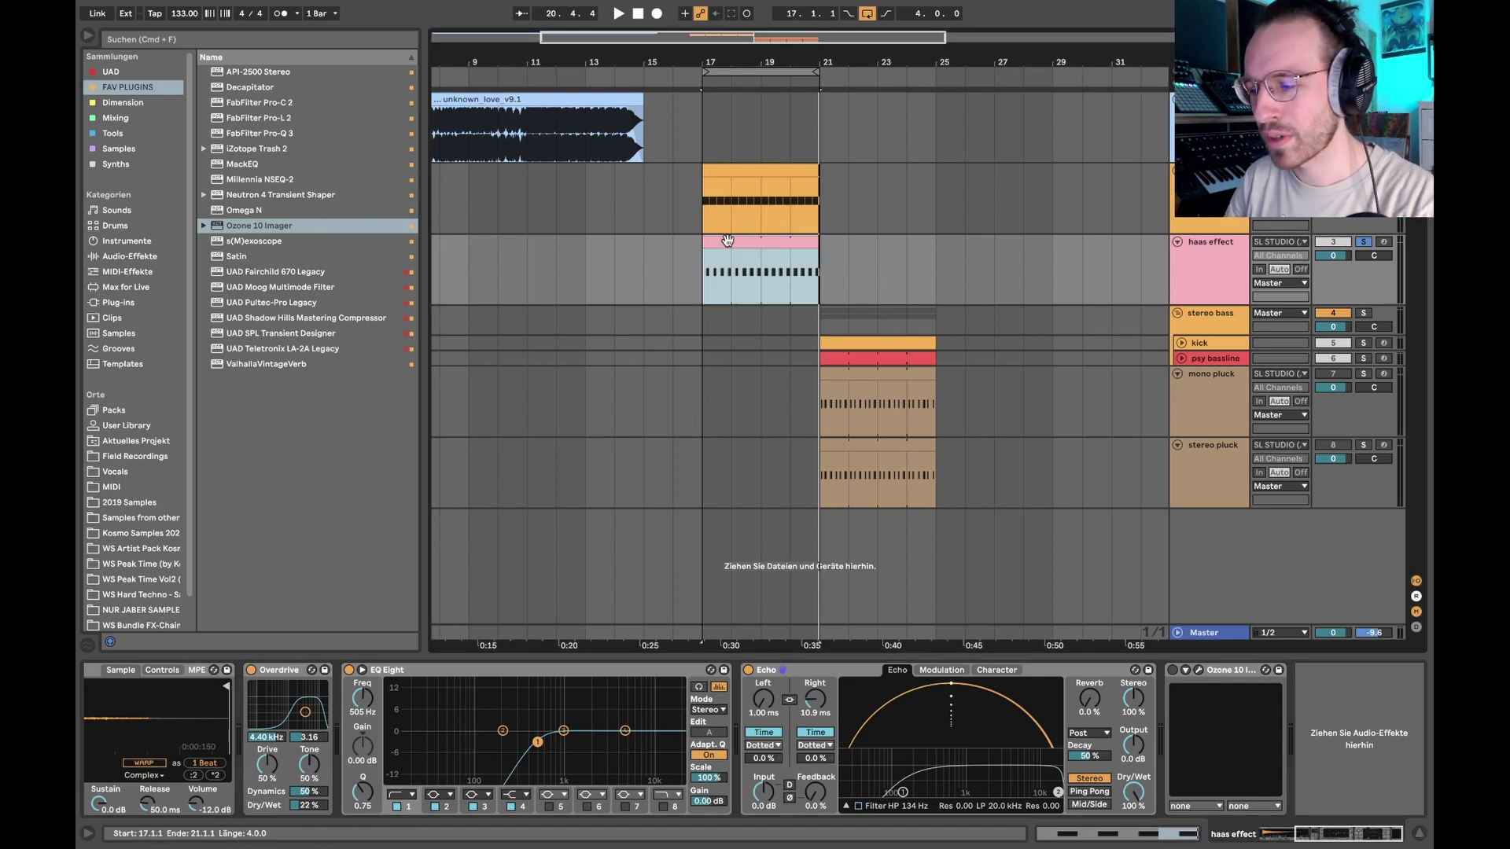
key(space)
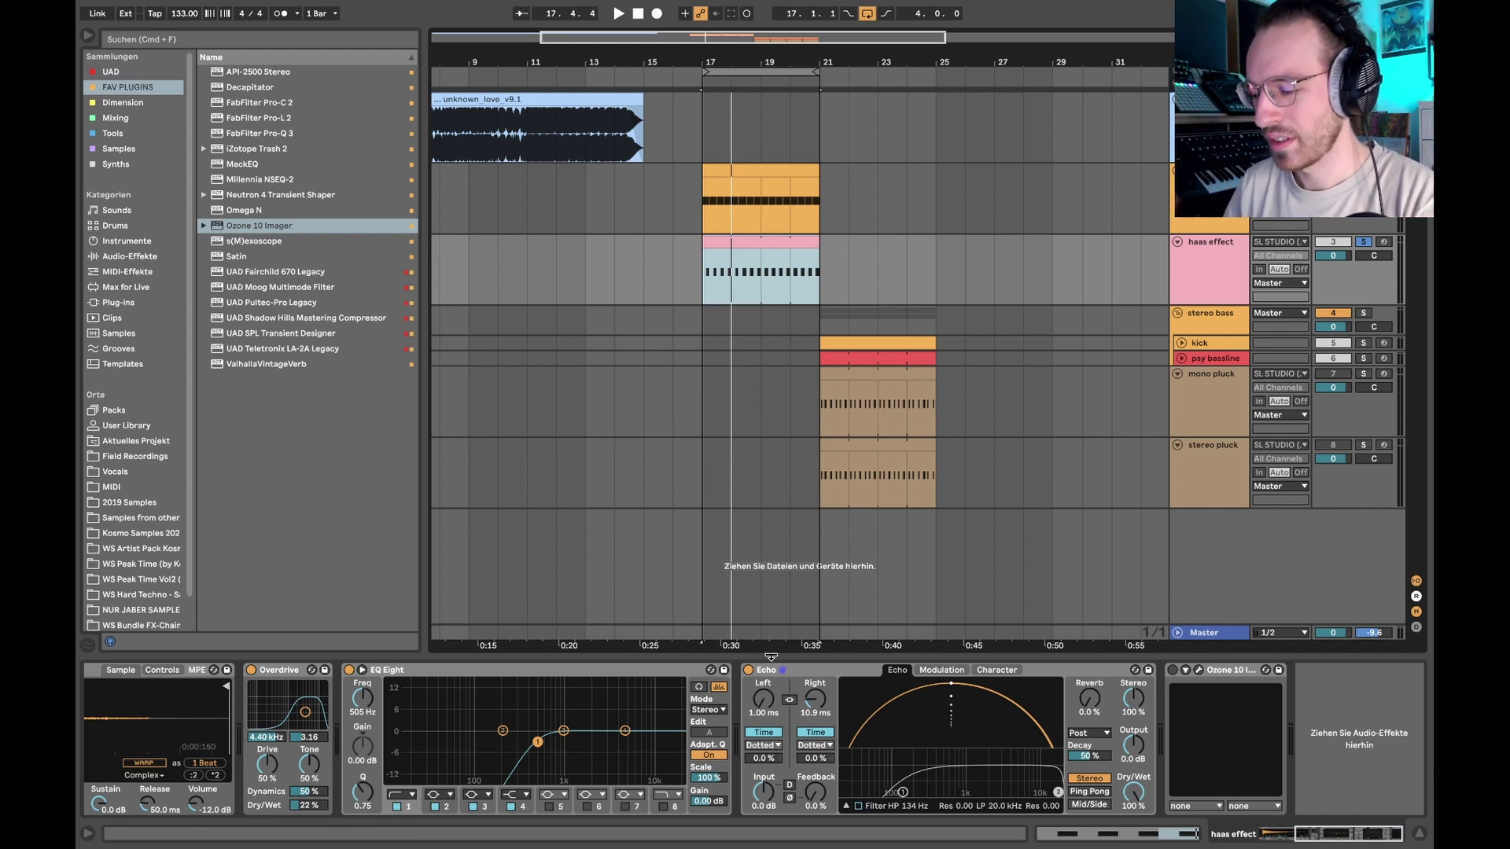
Insert a Utility audio effect between Echo and the Ozone imager on the haas effect track.
click(130, 257)
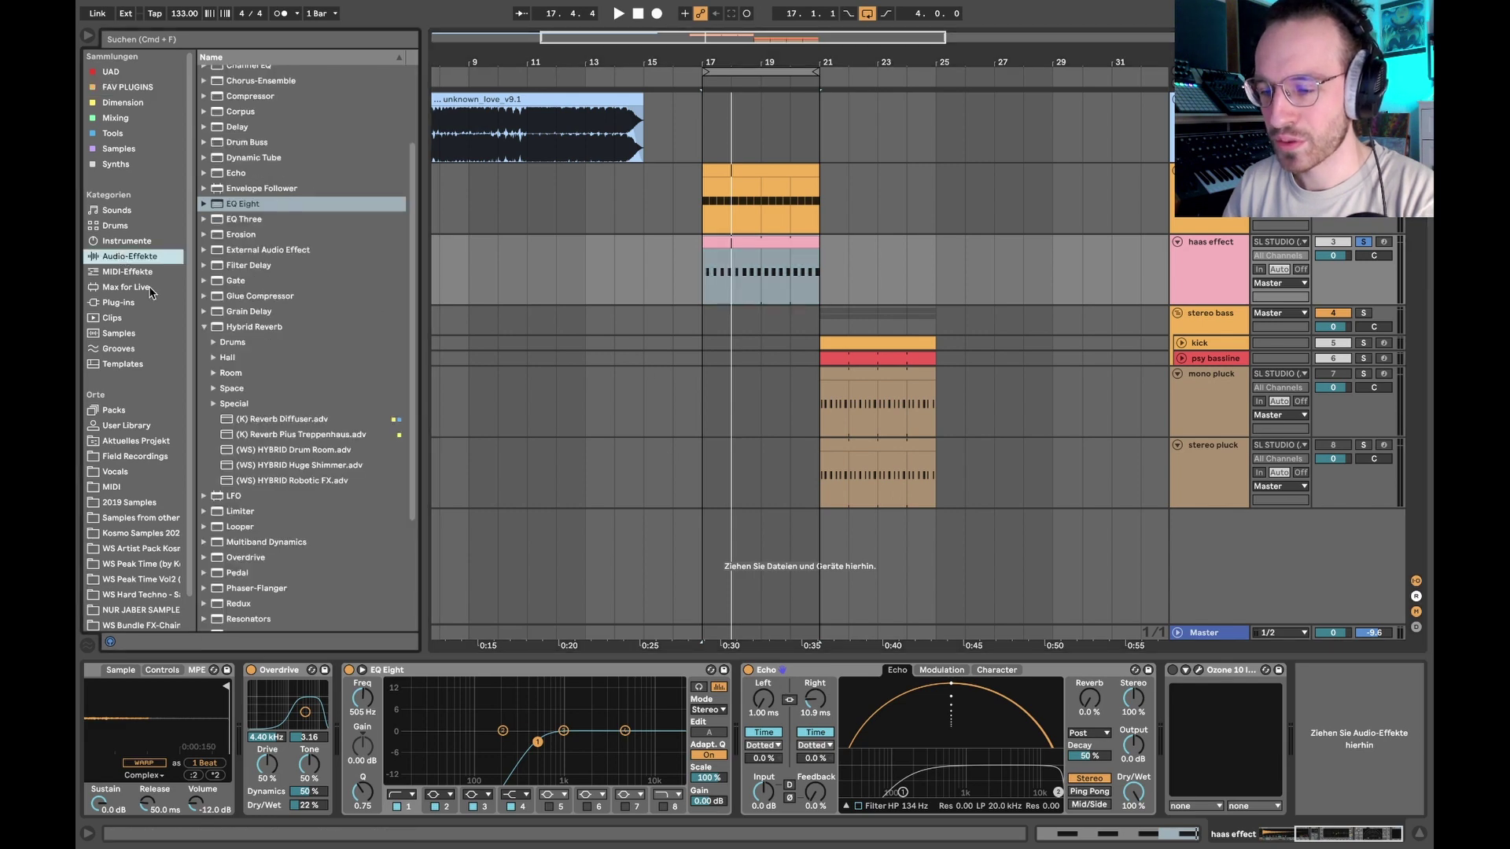
scroll(281, 565, down, 5)
drag(238, 592, 1194, 727)
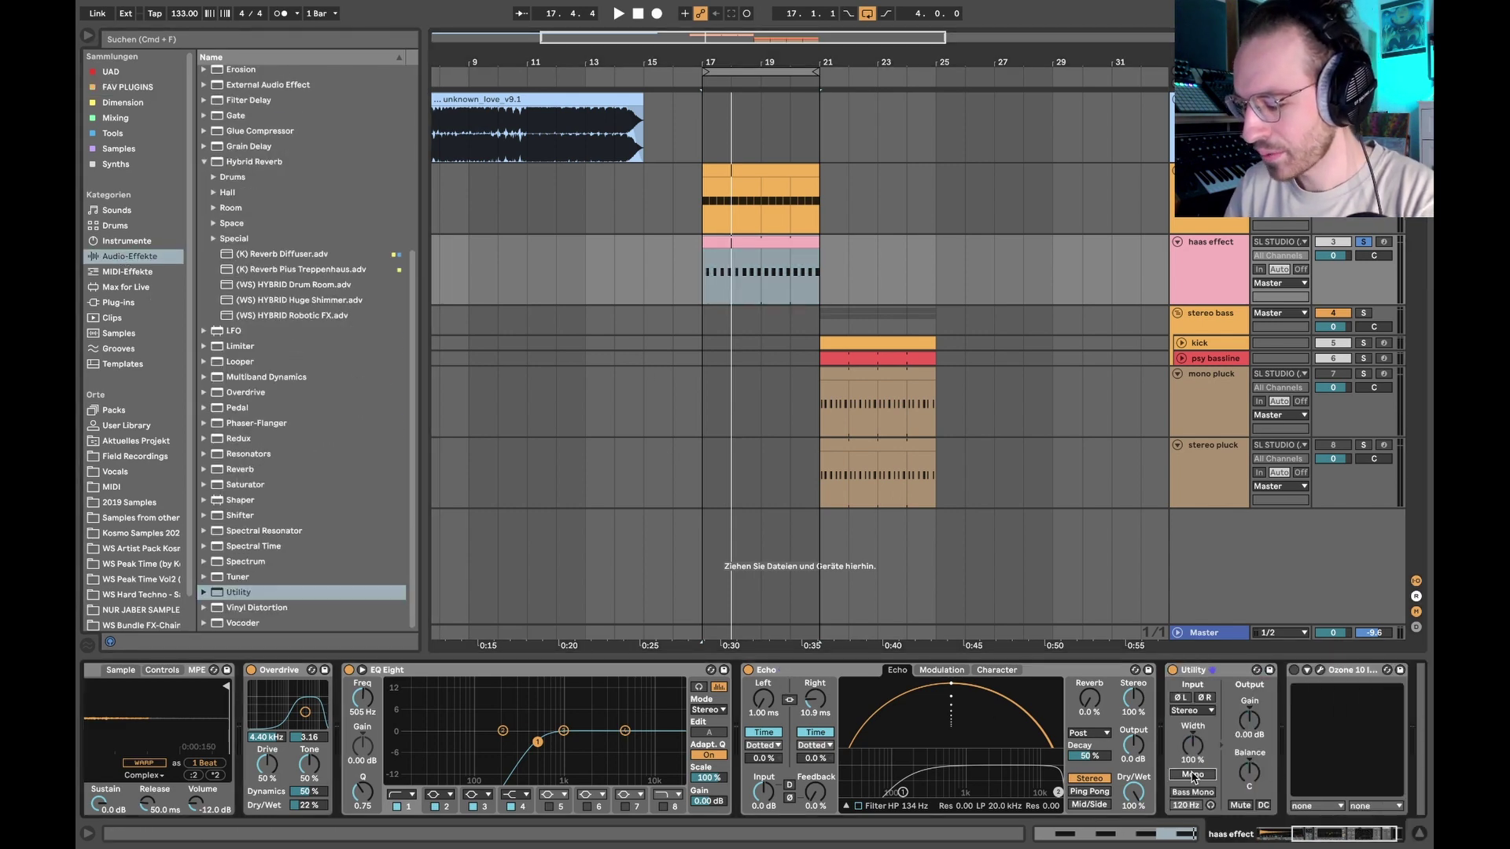
click(1099, 785)
Compare the haas effect track through the Utility with Echo switched off and on.
key(space)
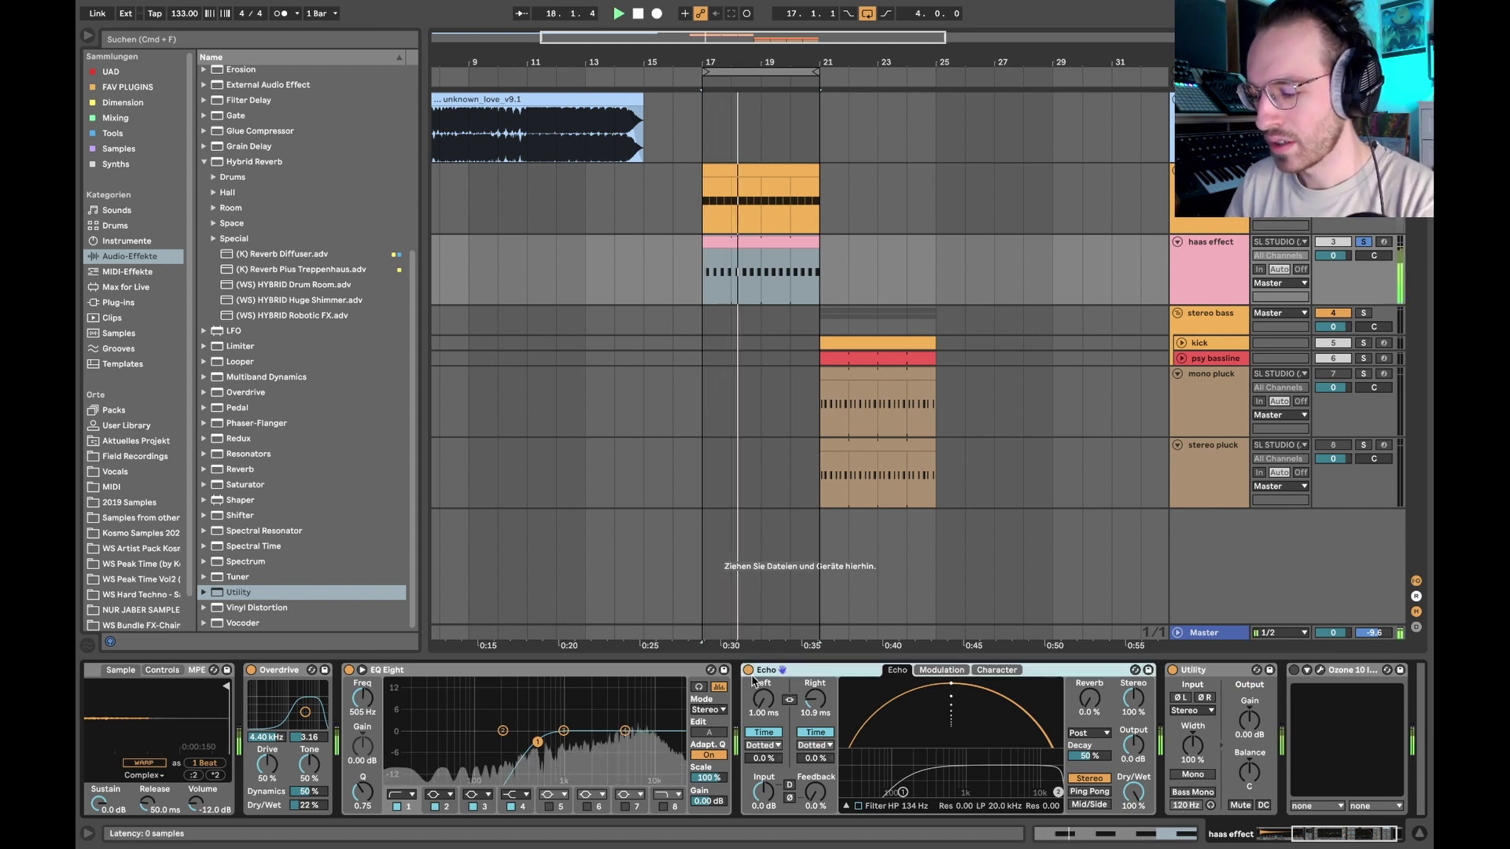
click(748, 670)
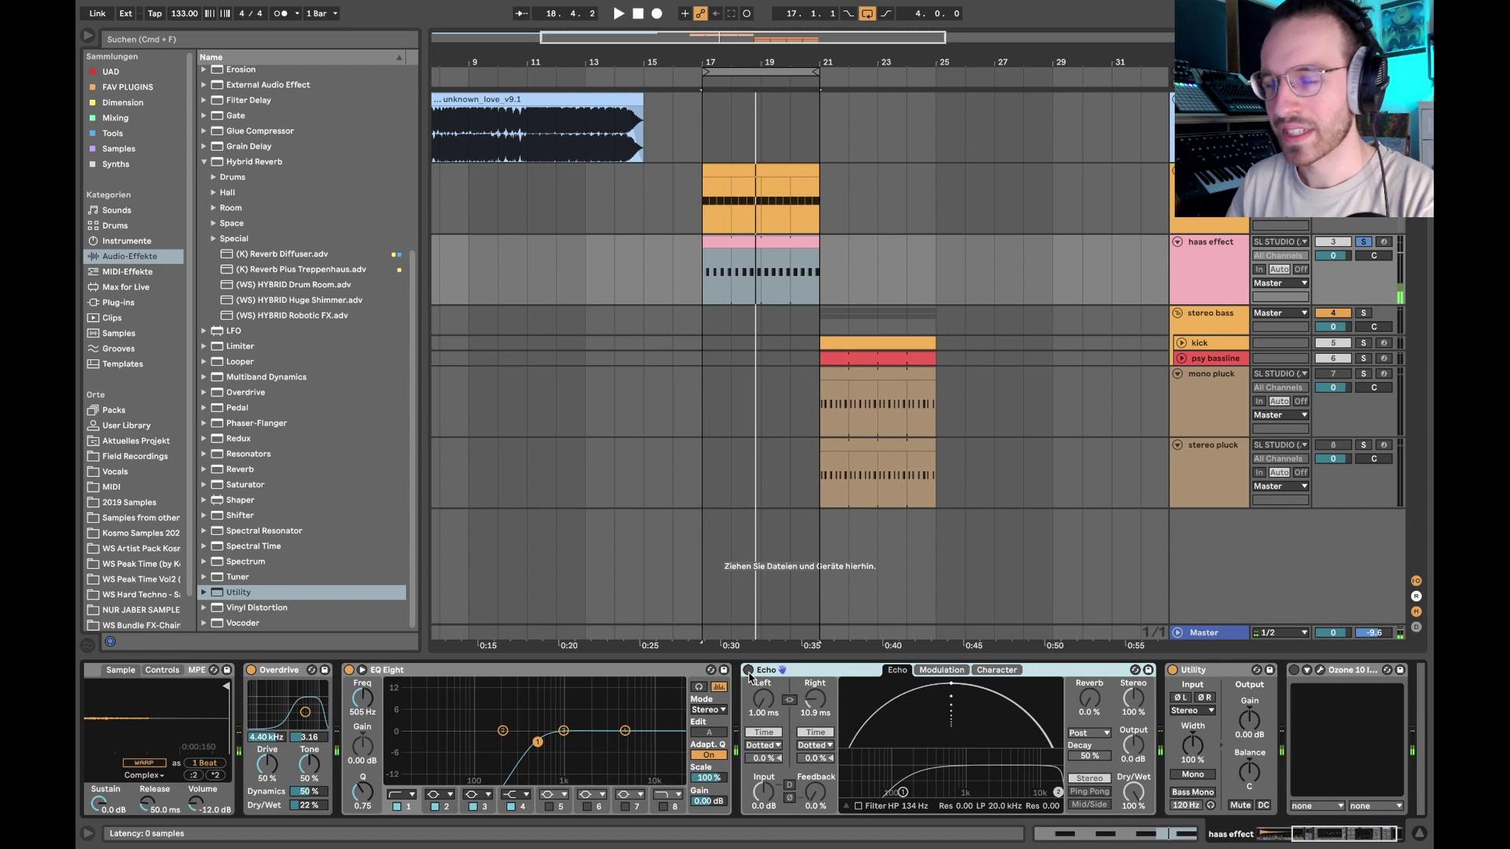
key(space)
key(space)
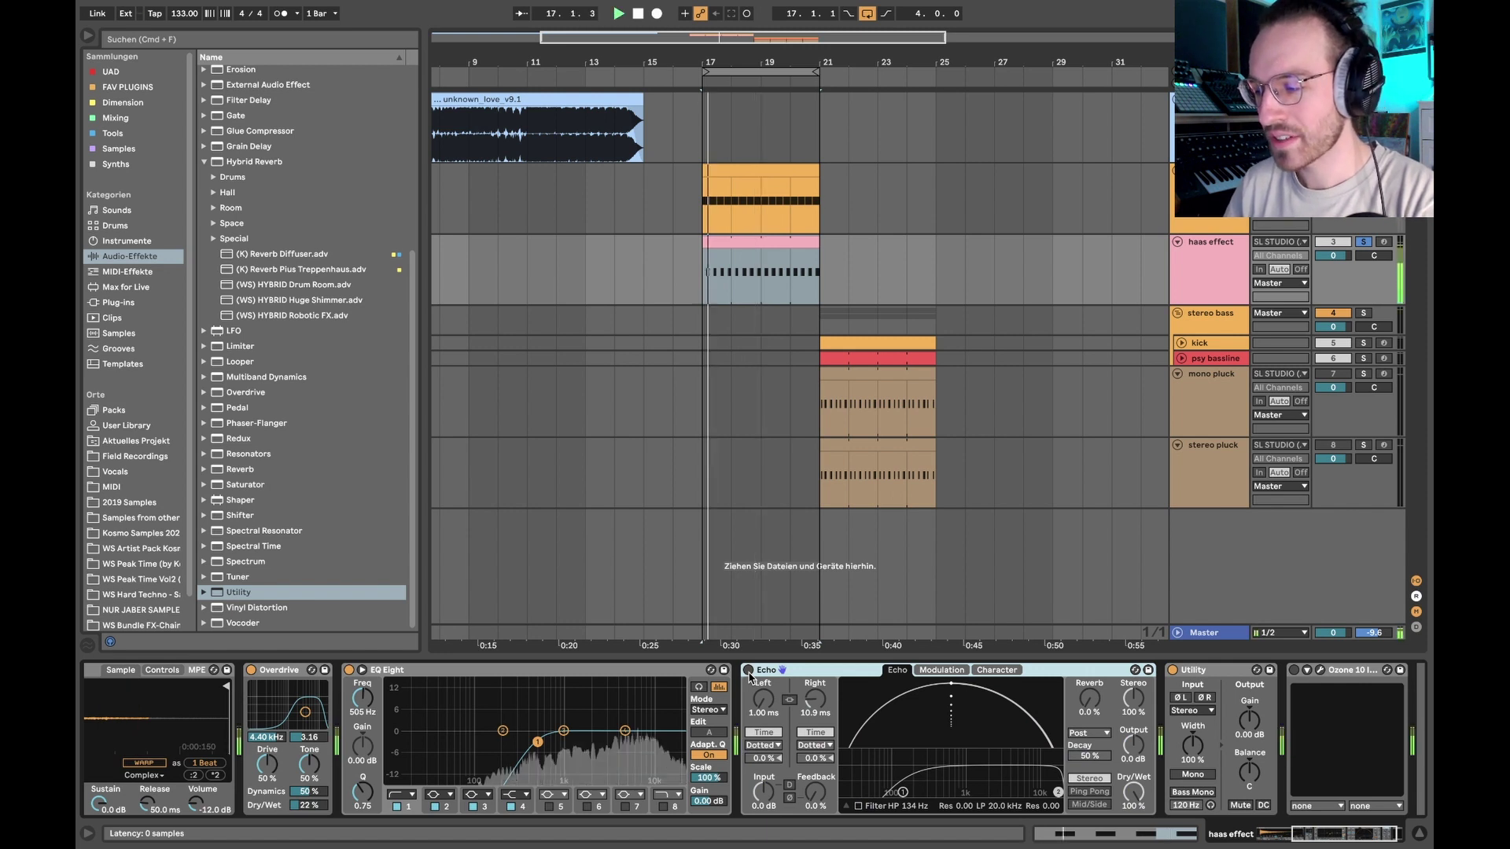
key(space)
click(748, 671)
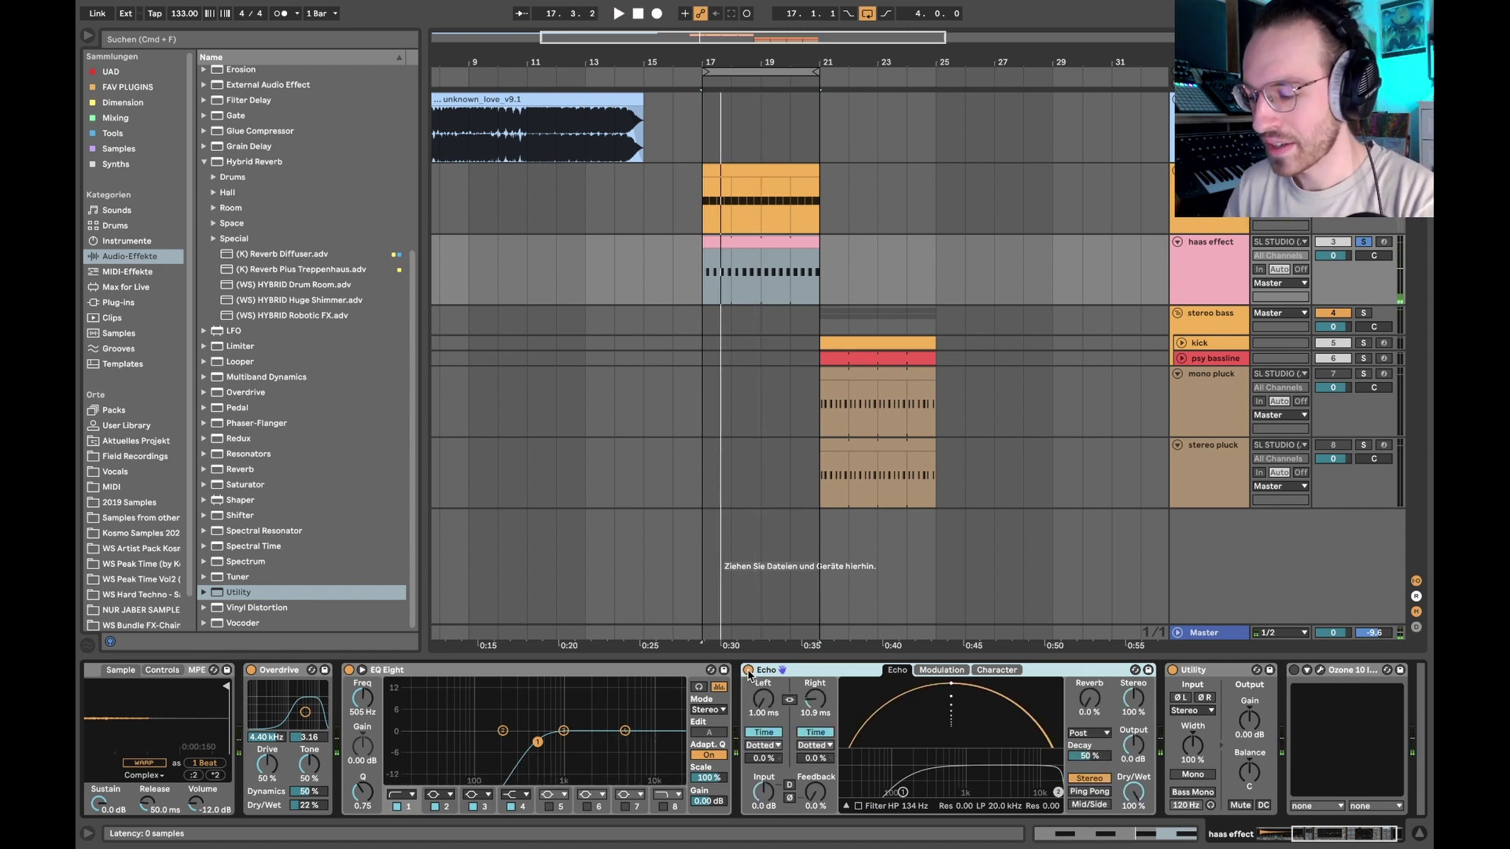
Switch Utility to Mono on the haas effect track and compare the loop with Echo active and bypassed.
key(space)
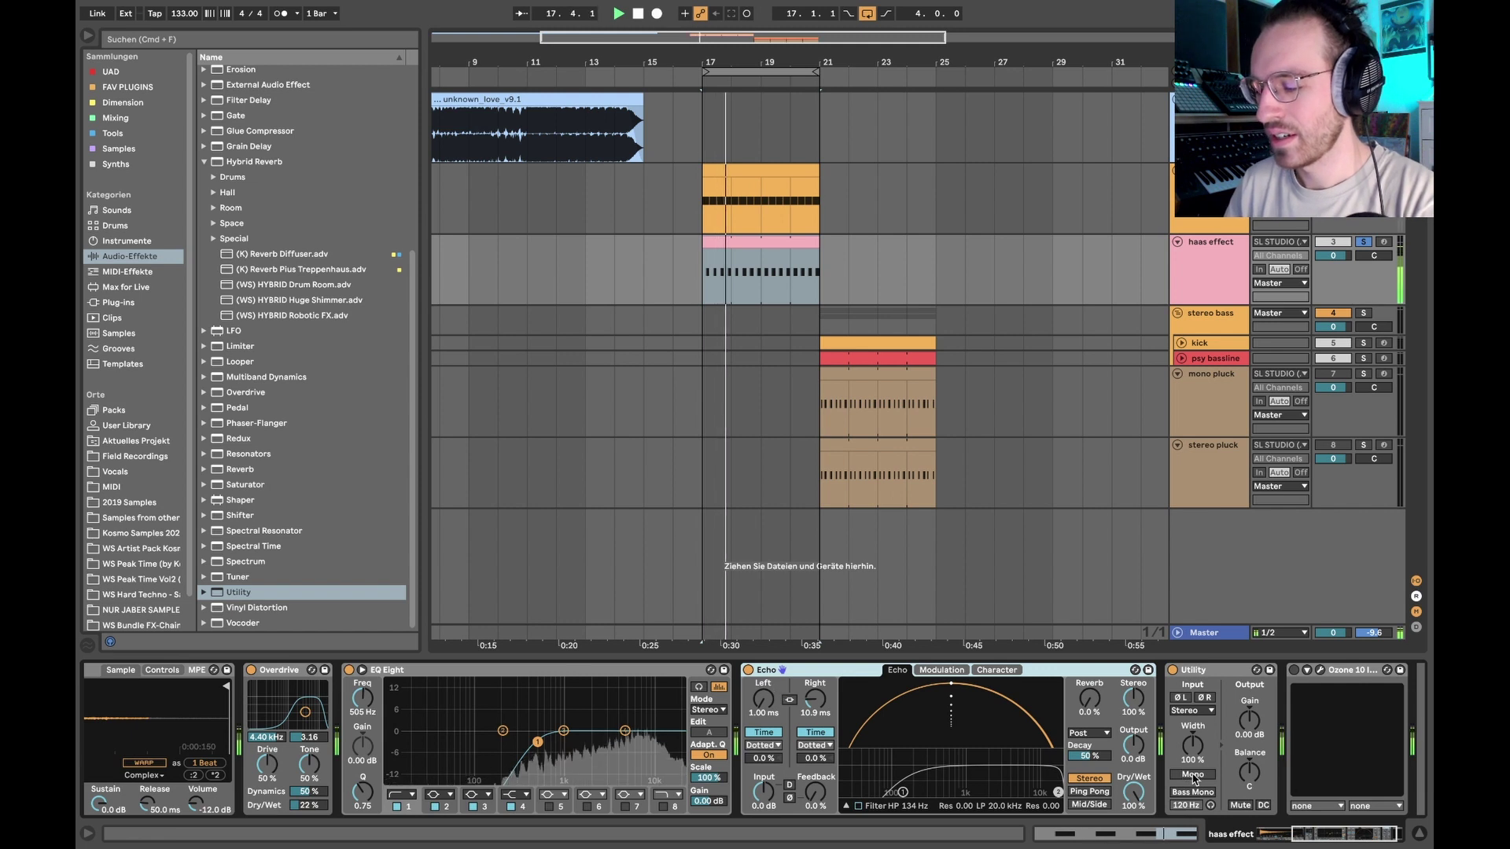
click(1193, 775)
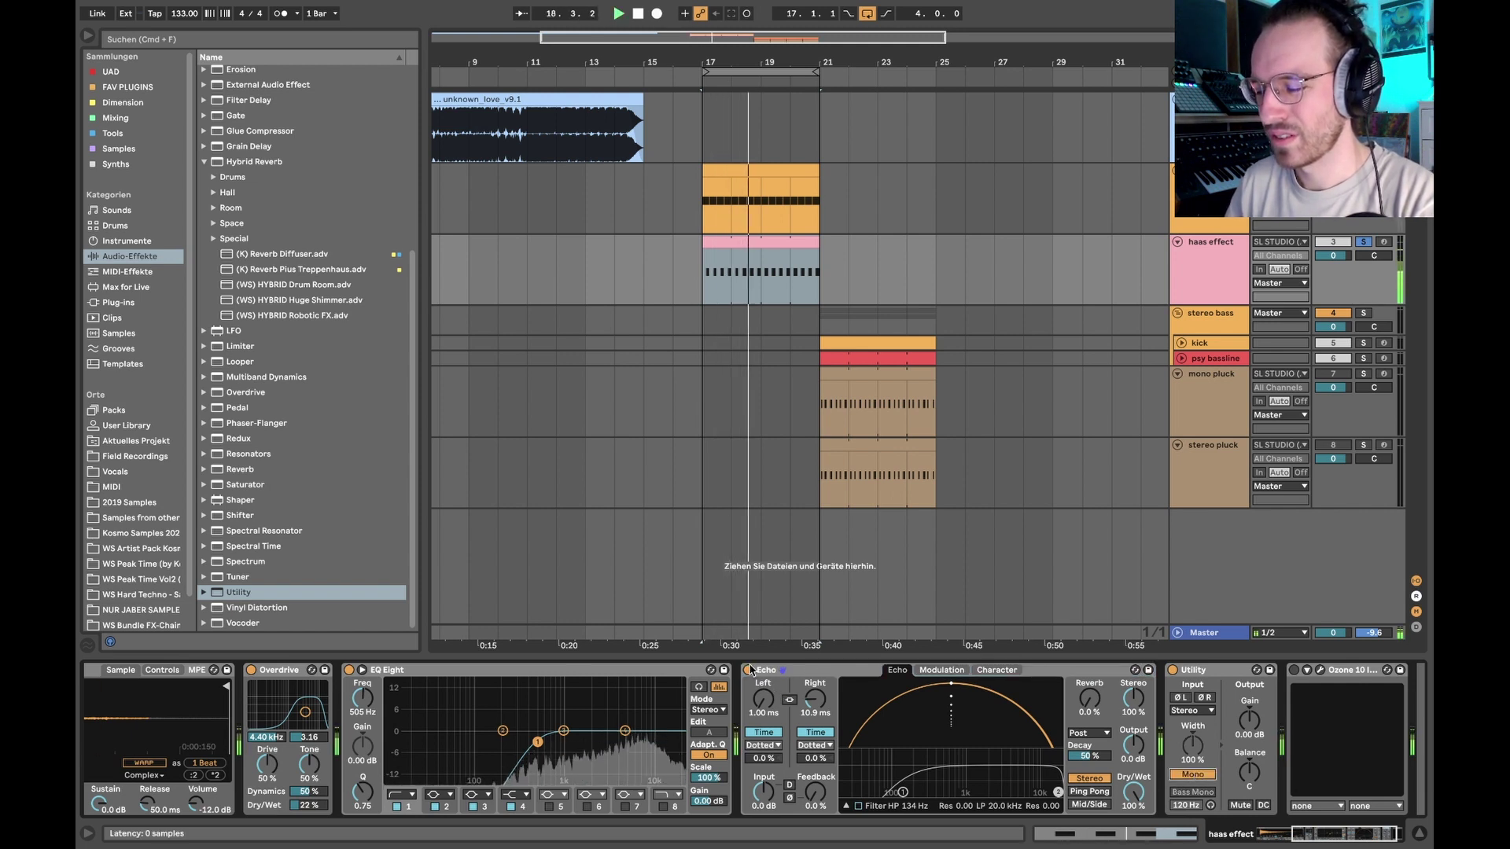
click(748, 671)
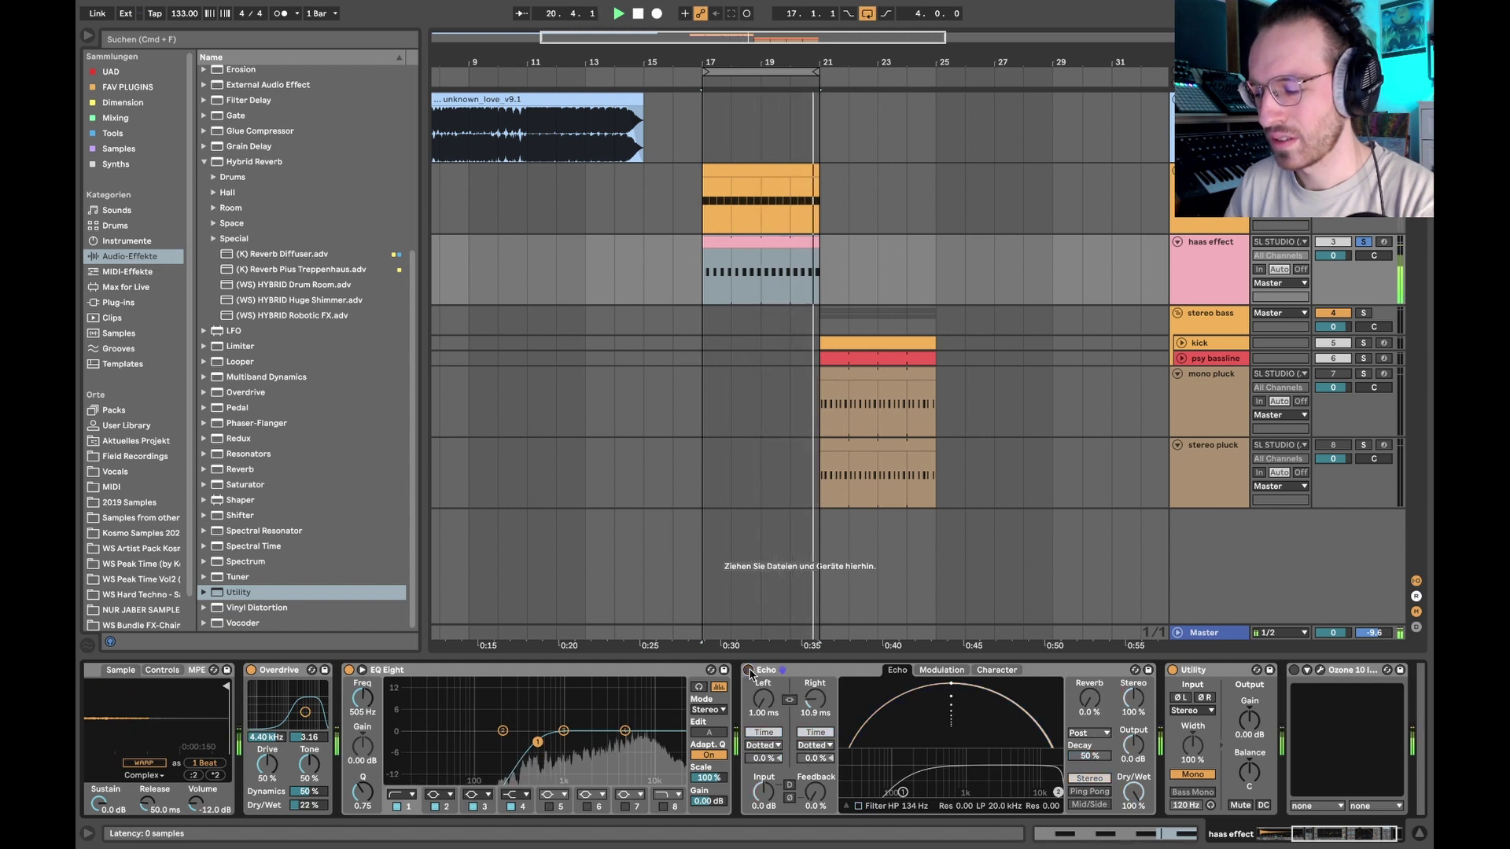
key(space)
click(748, 670)
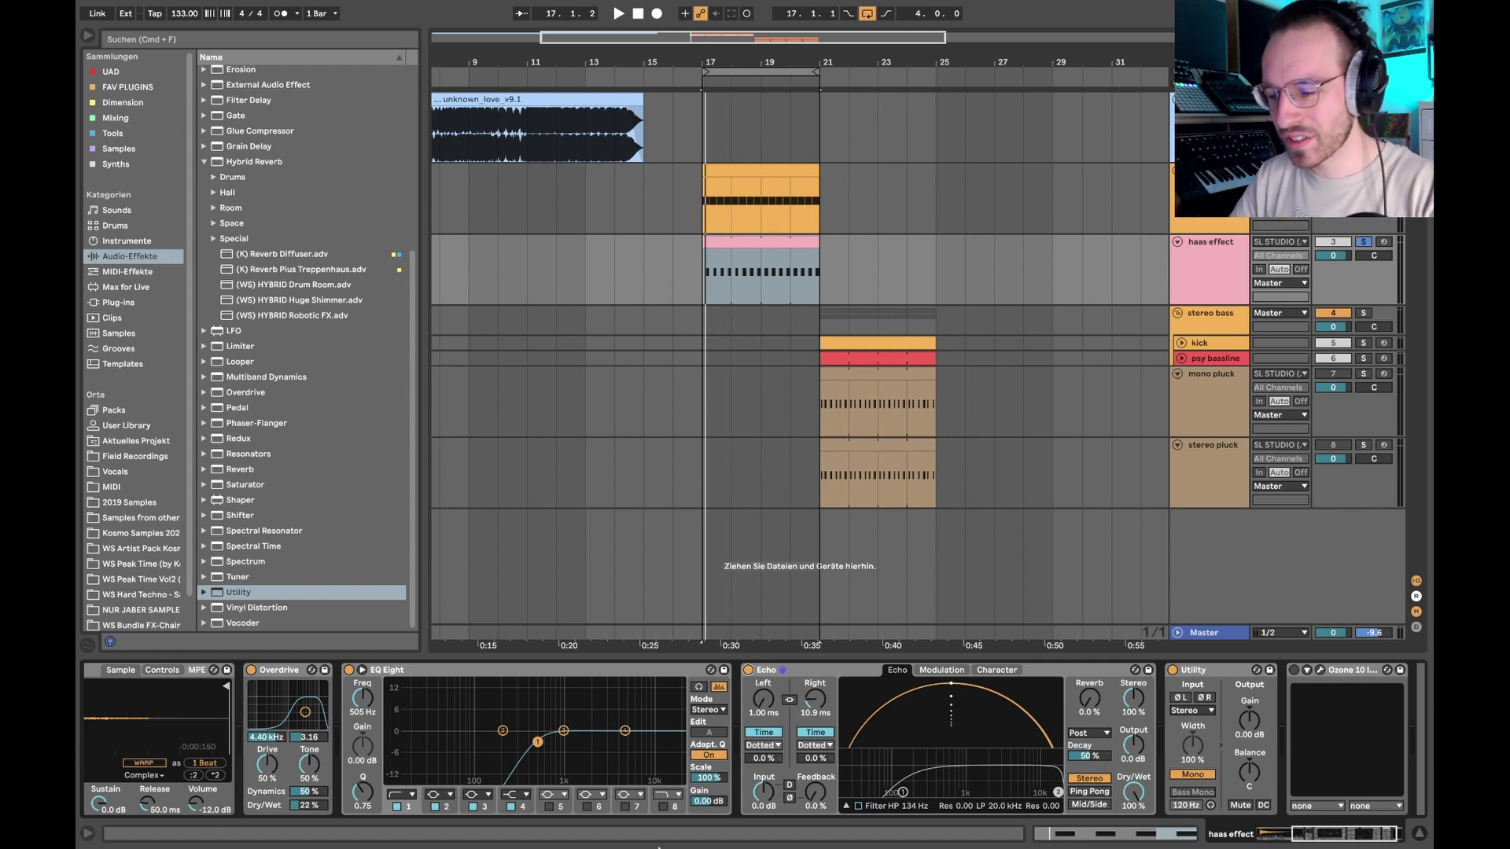
Audition the haas effect loop in mono once more and switch Utility's Mono off.
scroll(464, 790, left, 5)
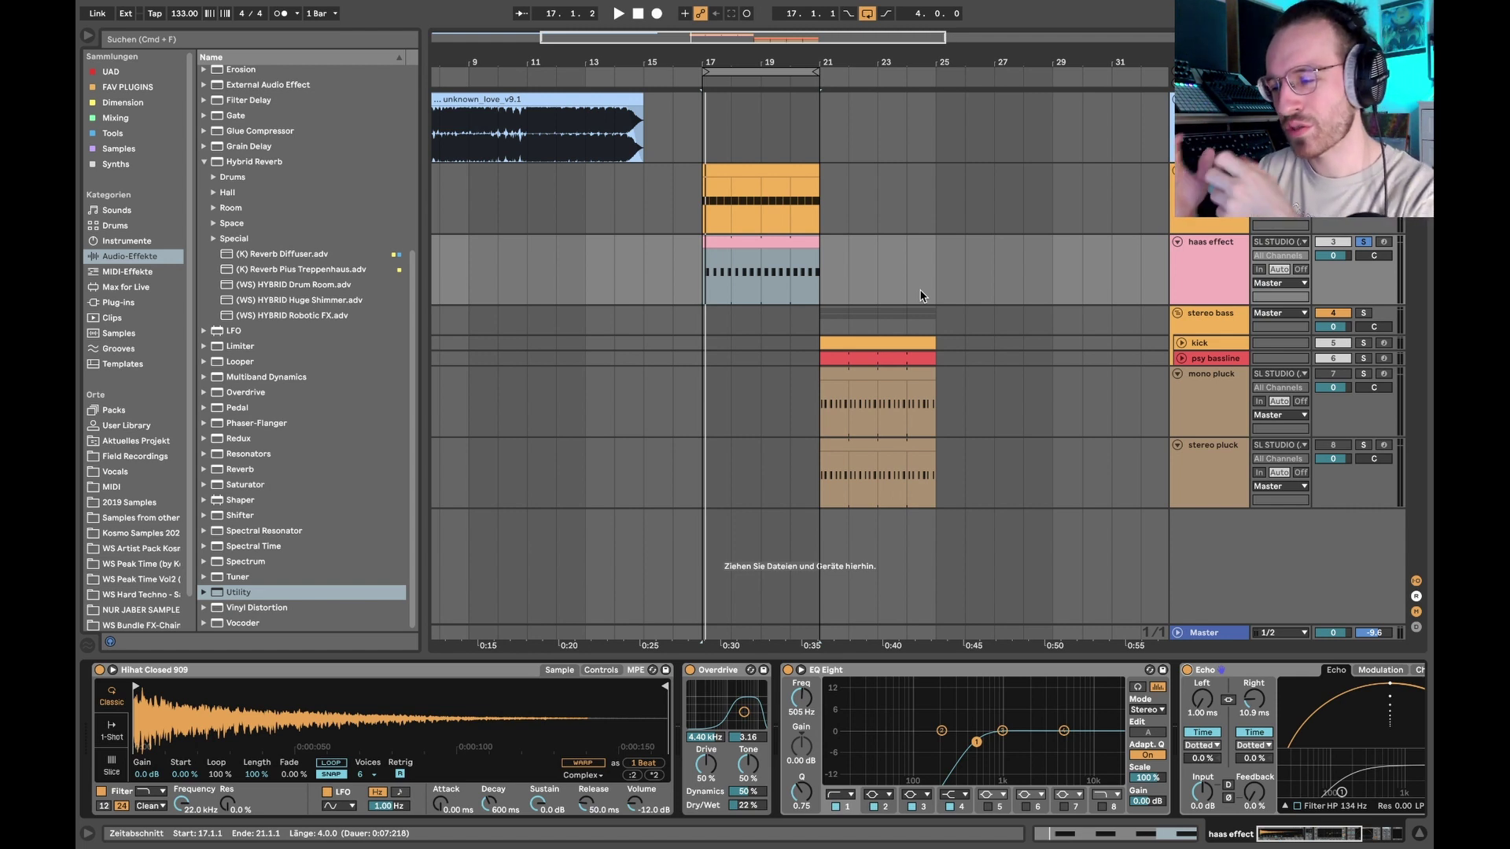
key(Return)
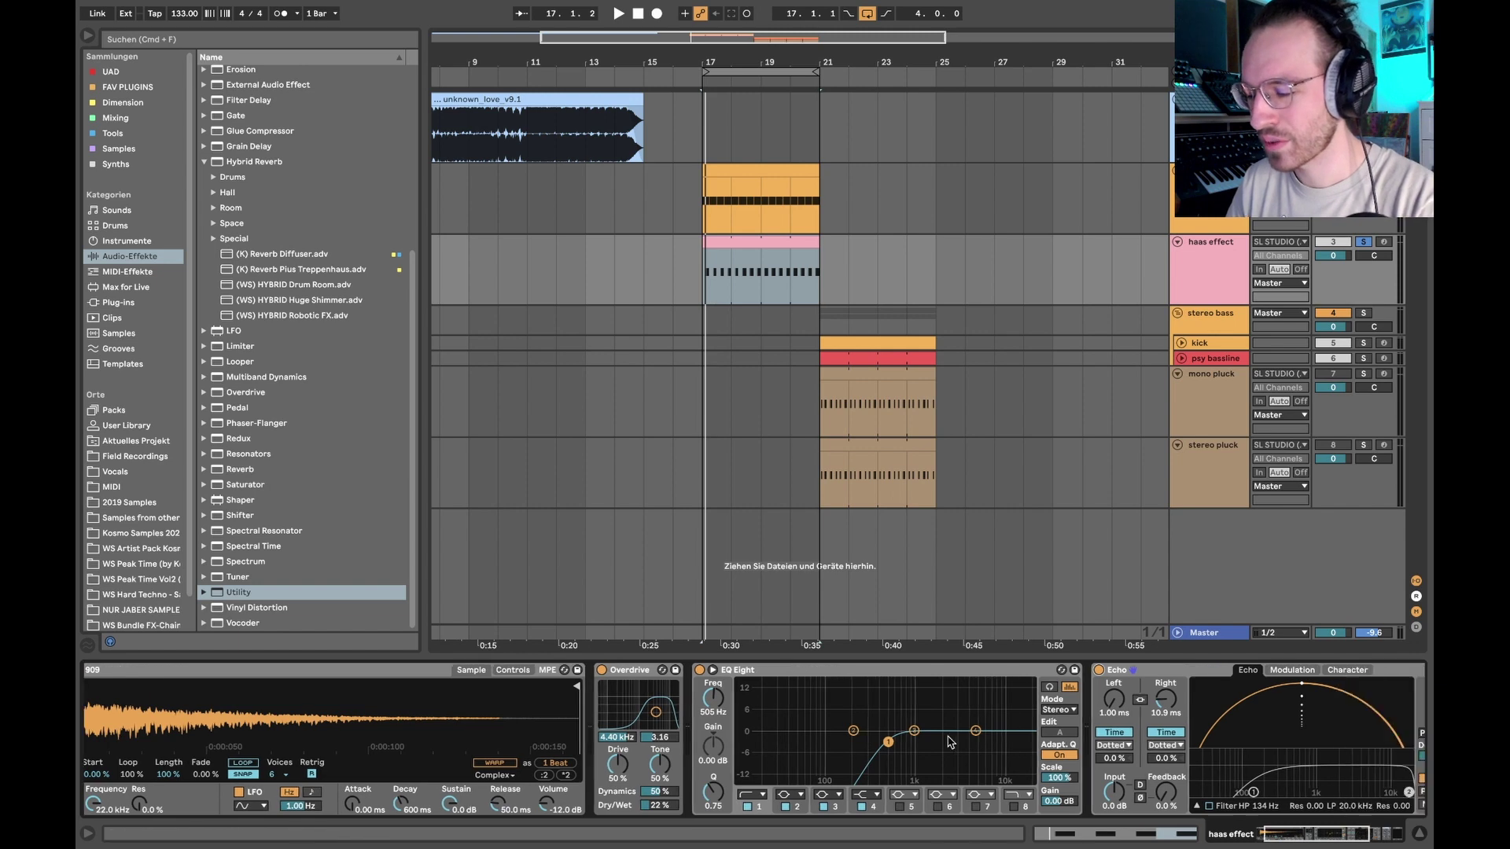
key(space)
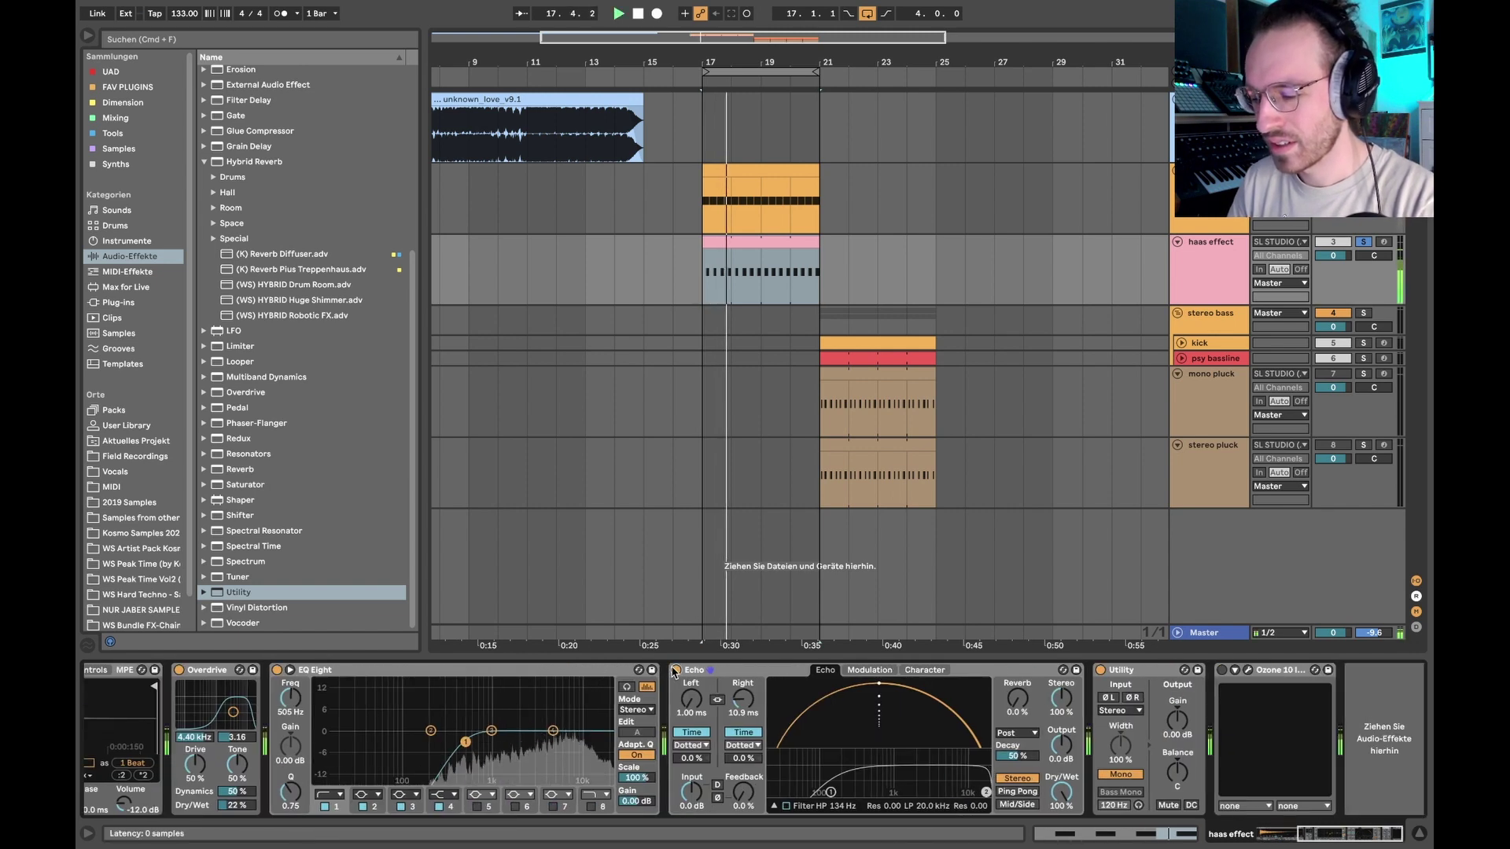
click(1123, 776)
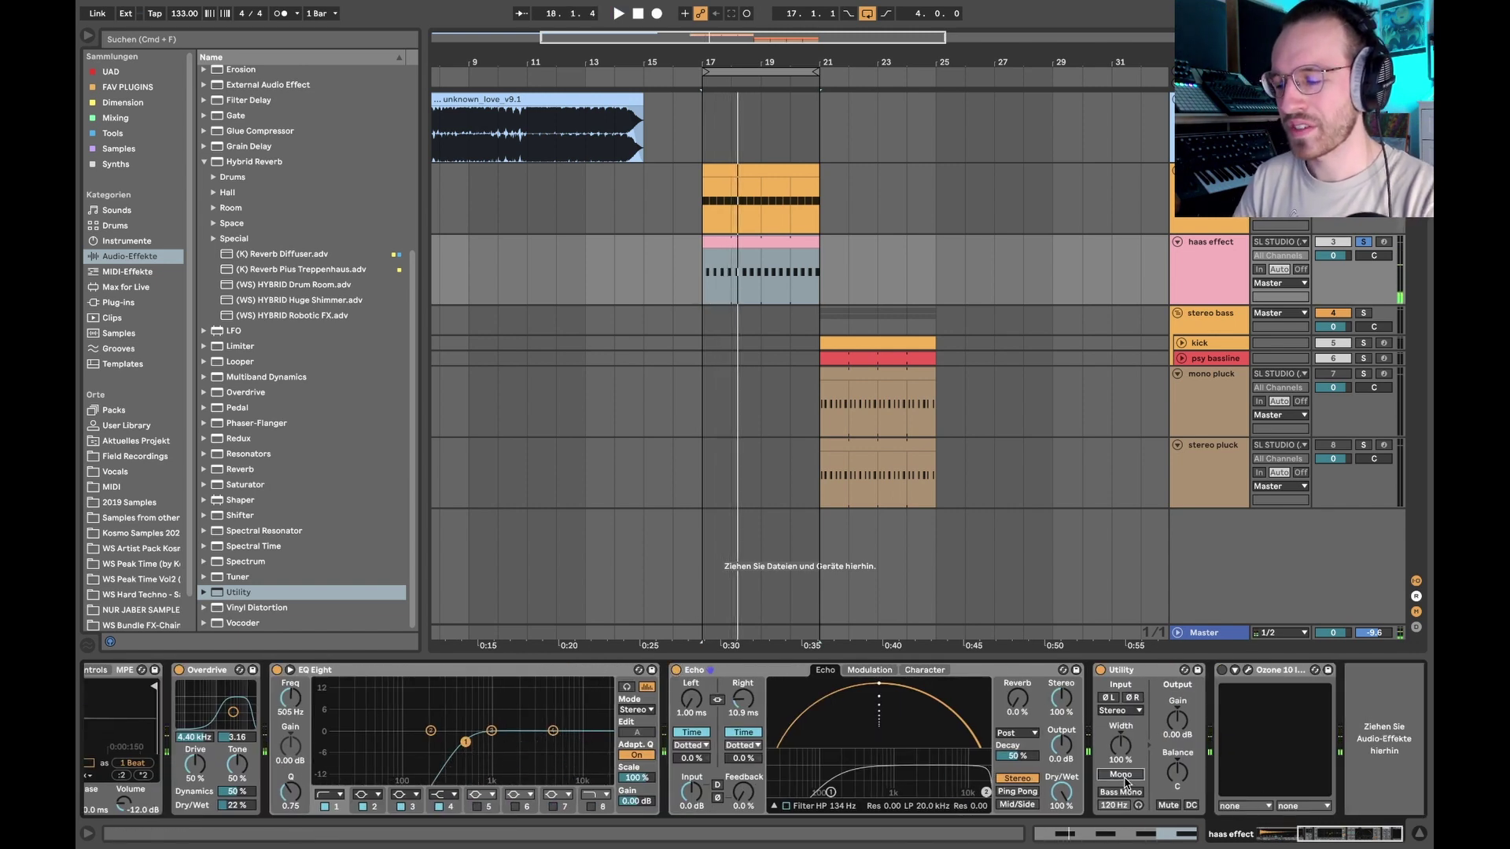
click(694, 672)
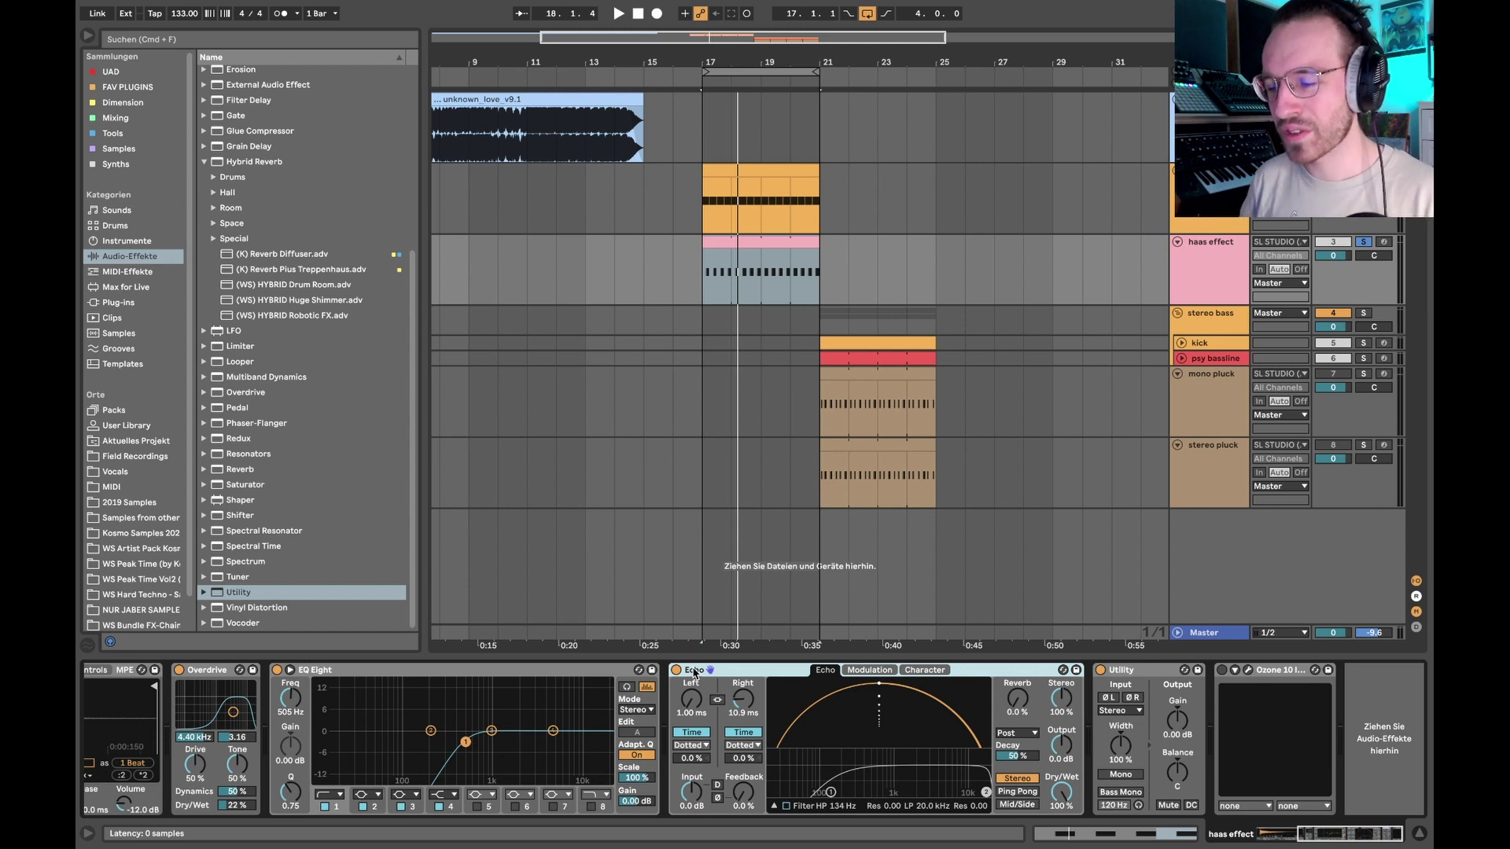
Move the solo from the haas effect track to bass mono!!! and select its clip at bars 17 to 21.
click(729, 241)
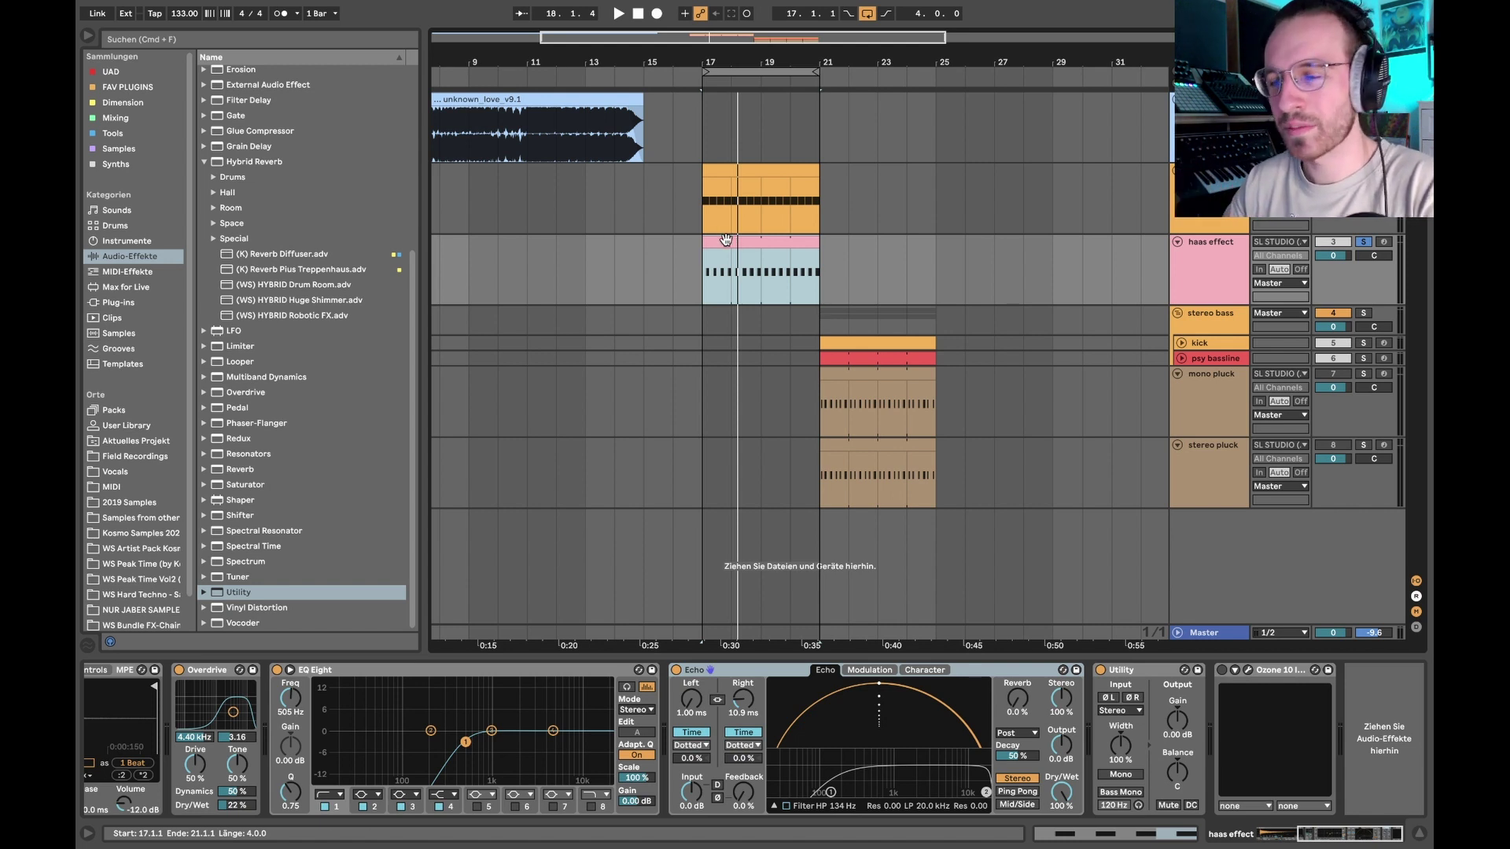
key(Home)
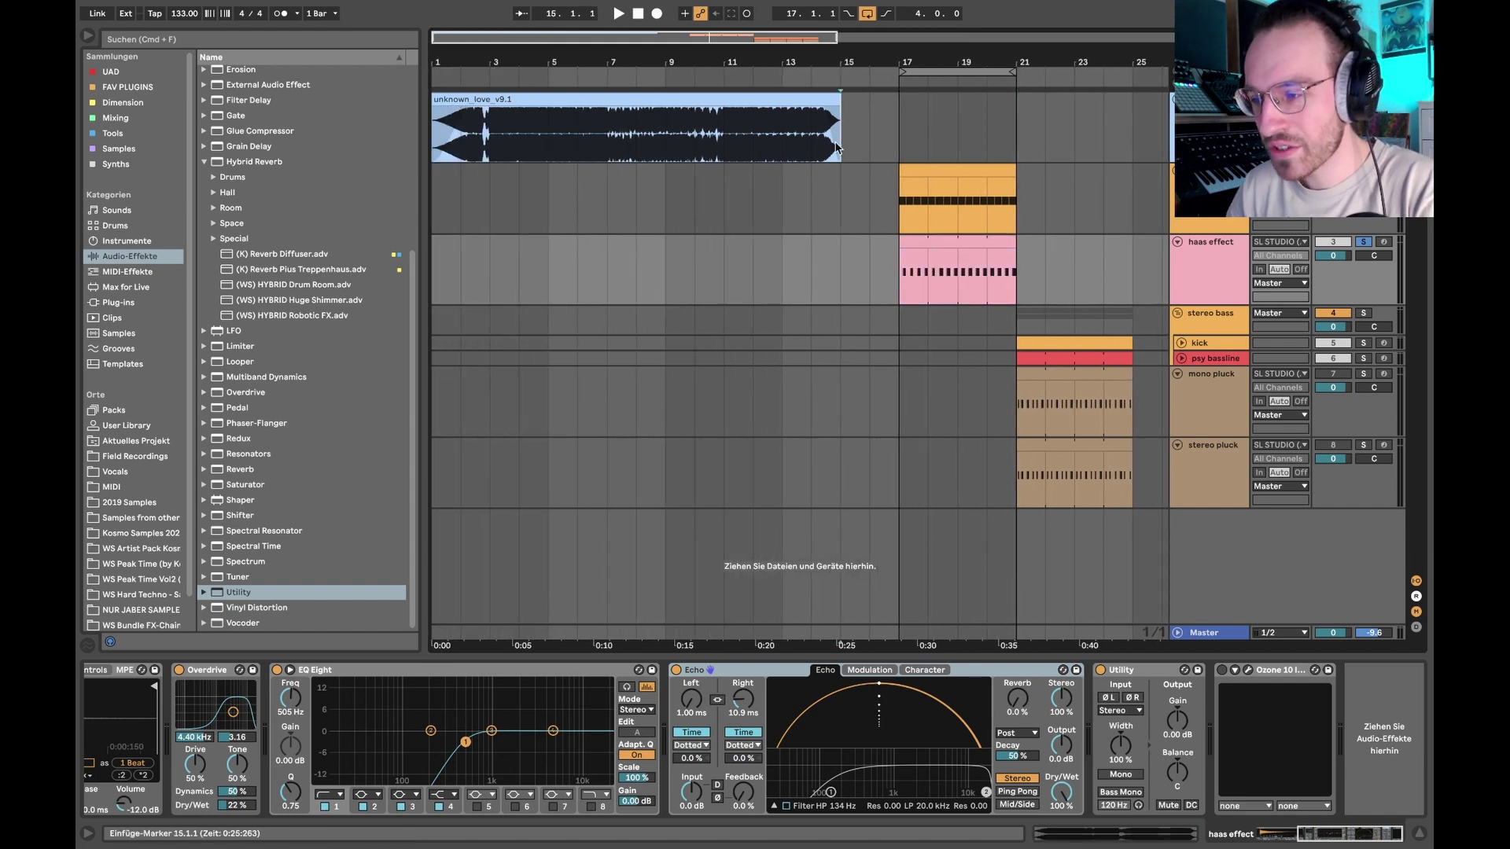
scroll(805, 214, right, 5)
click(795, 239)
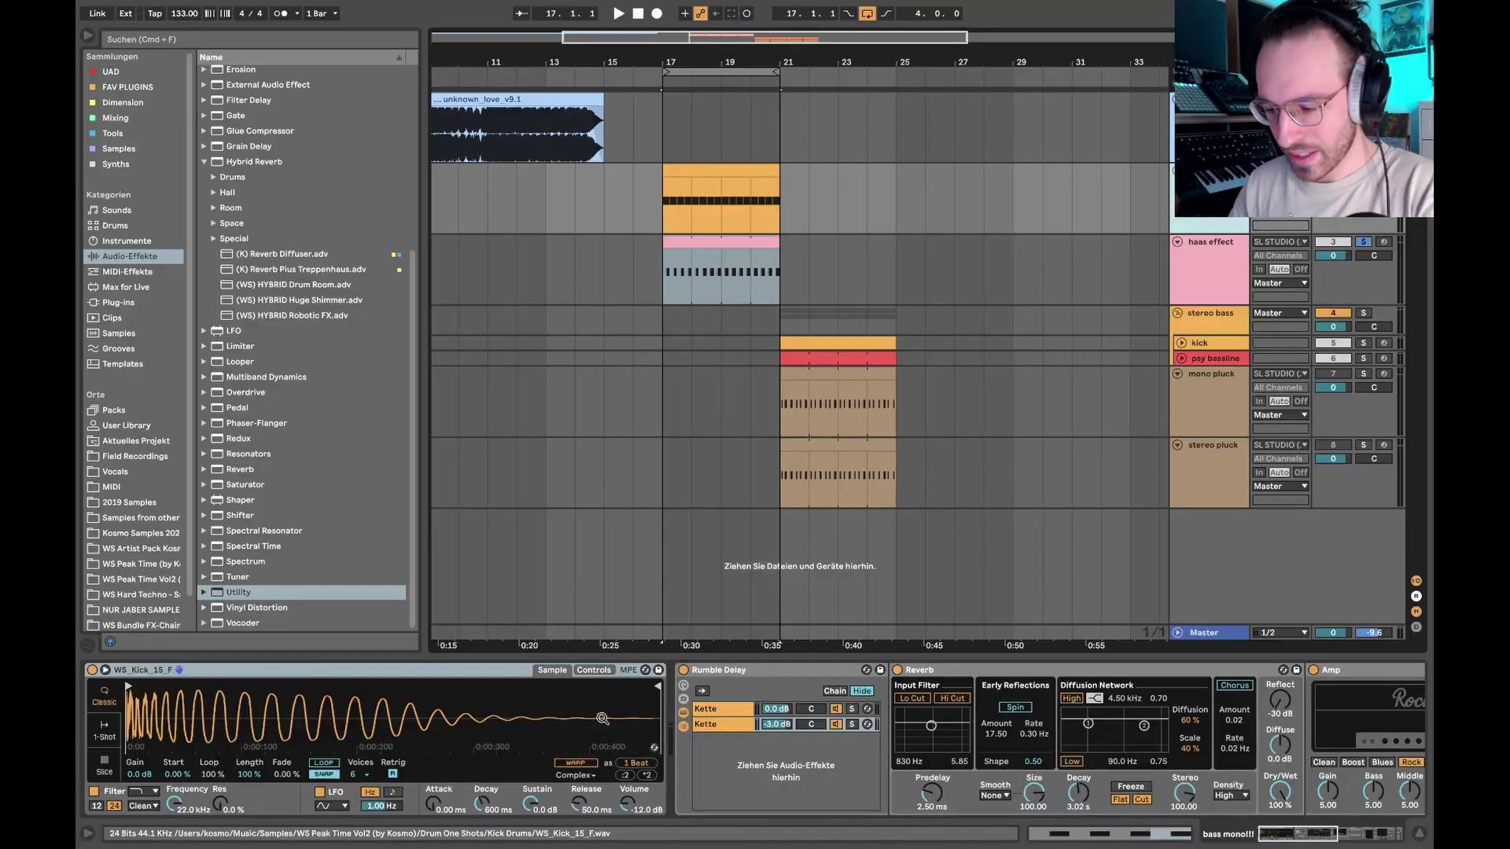
scroll(602, 719, right, 5)
click(721, 196)
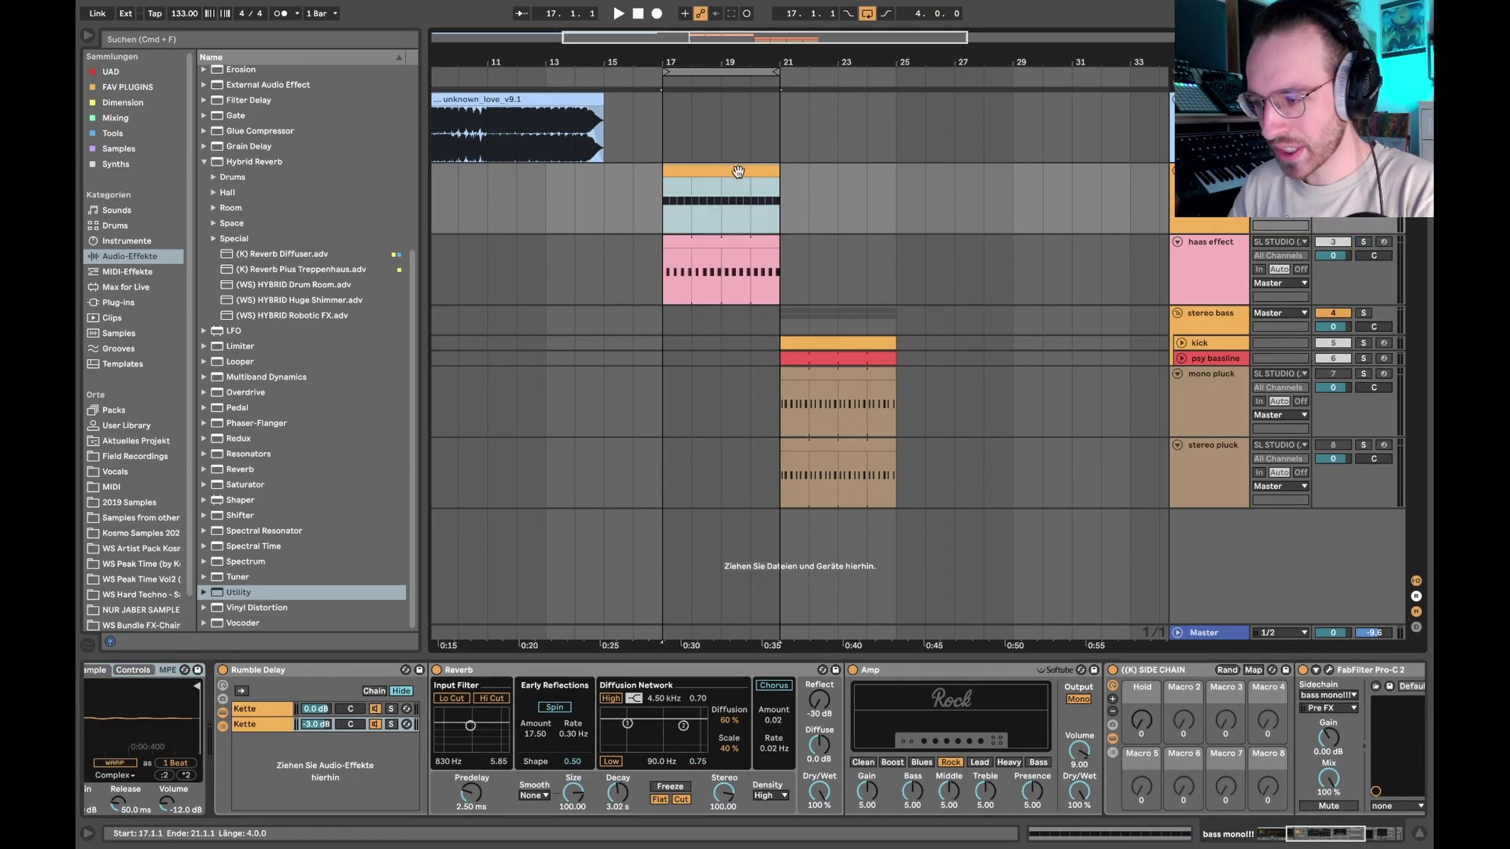
Audition Rumble Delay's two chains separately on the bass mono!!! loop, leaving only the -3.0 dB chain active.
key(space)
scroll(591, 720, left, 5)
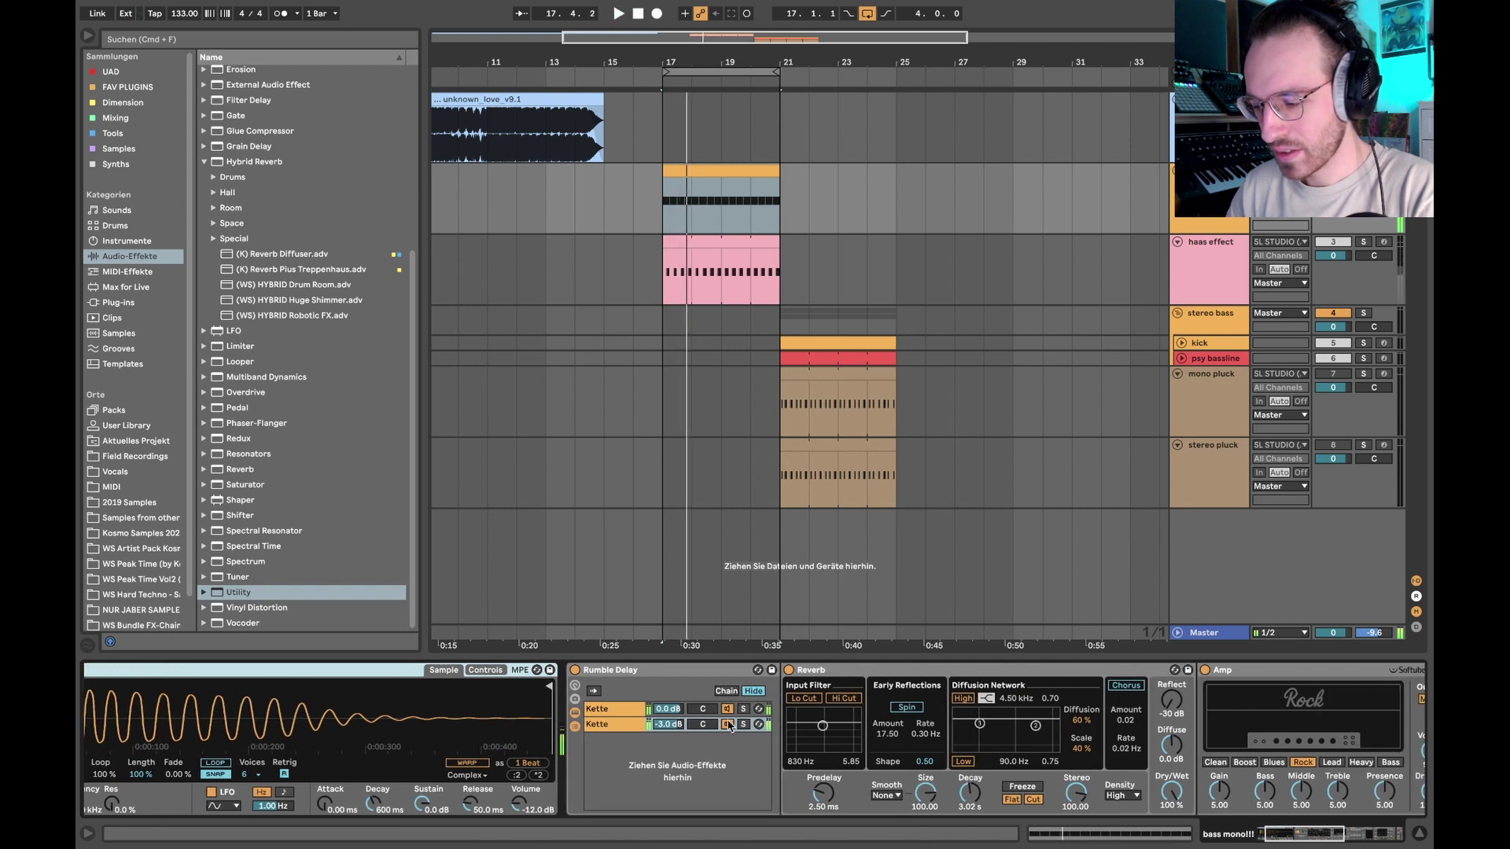
click(621, 724)
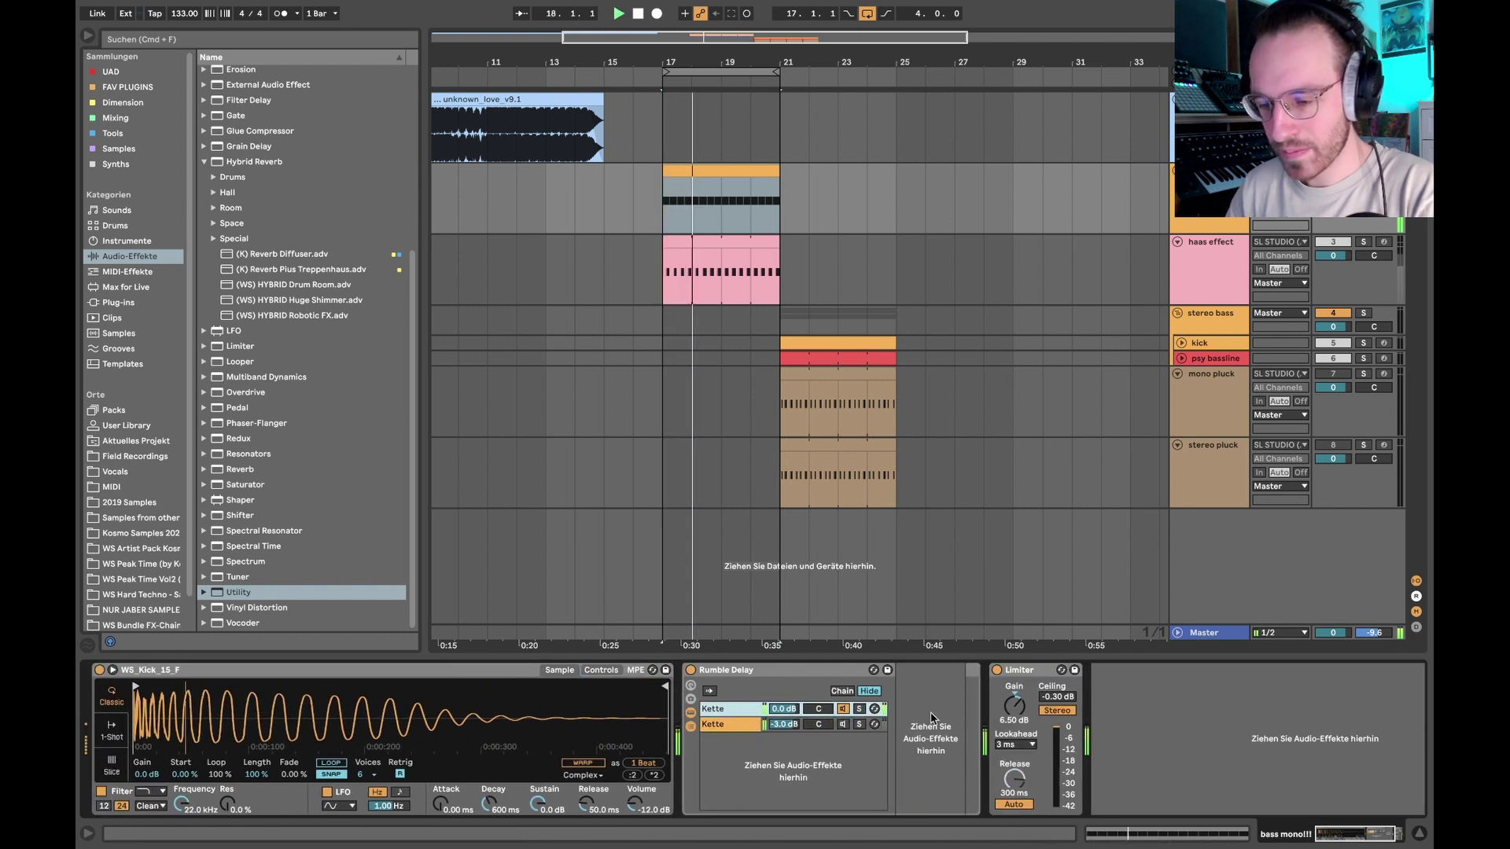
key(space)
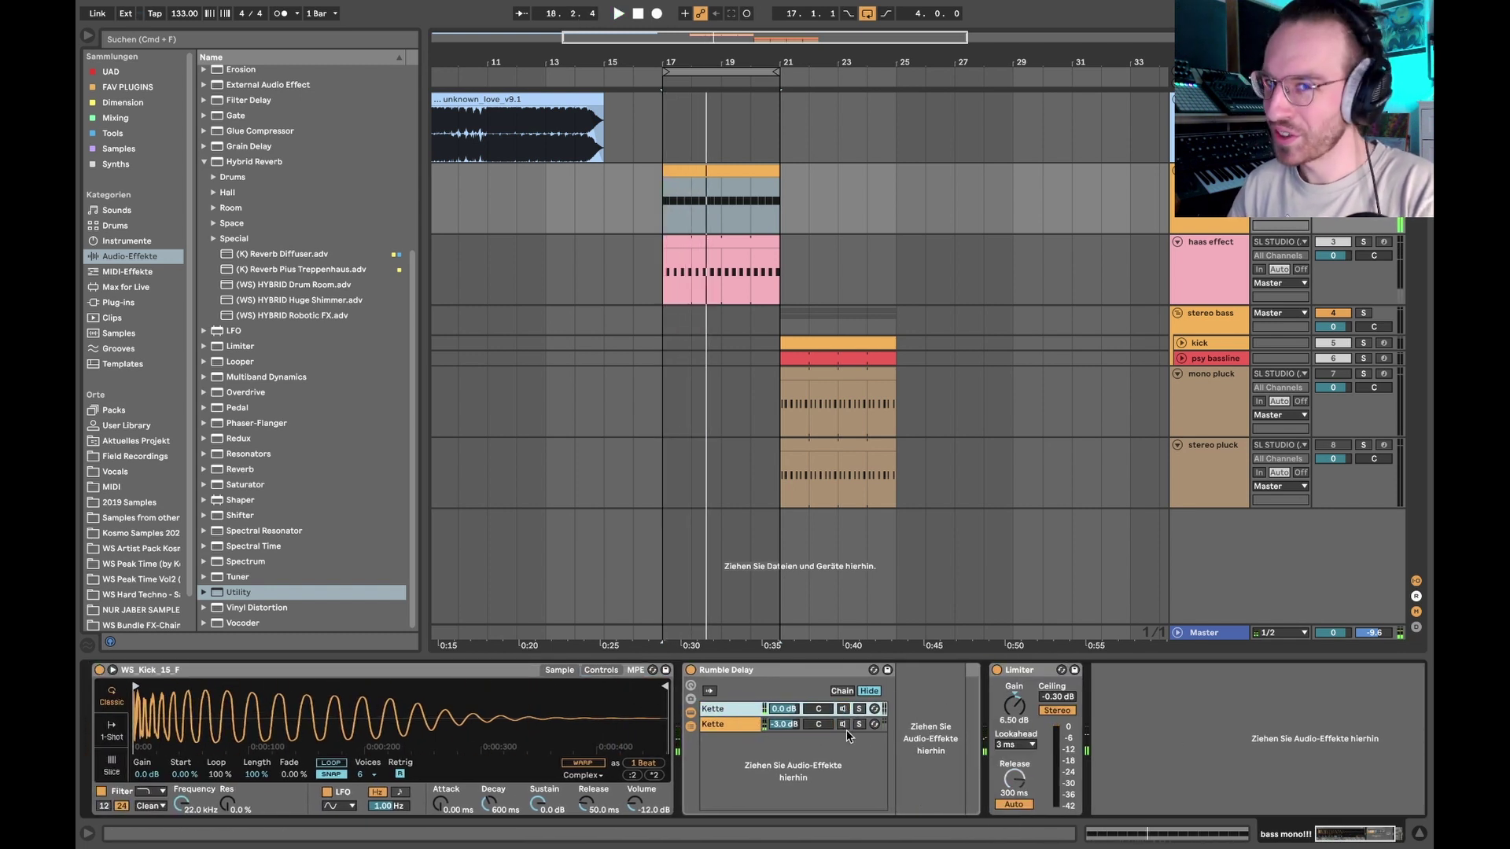
click(842, 725)
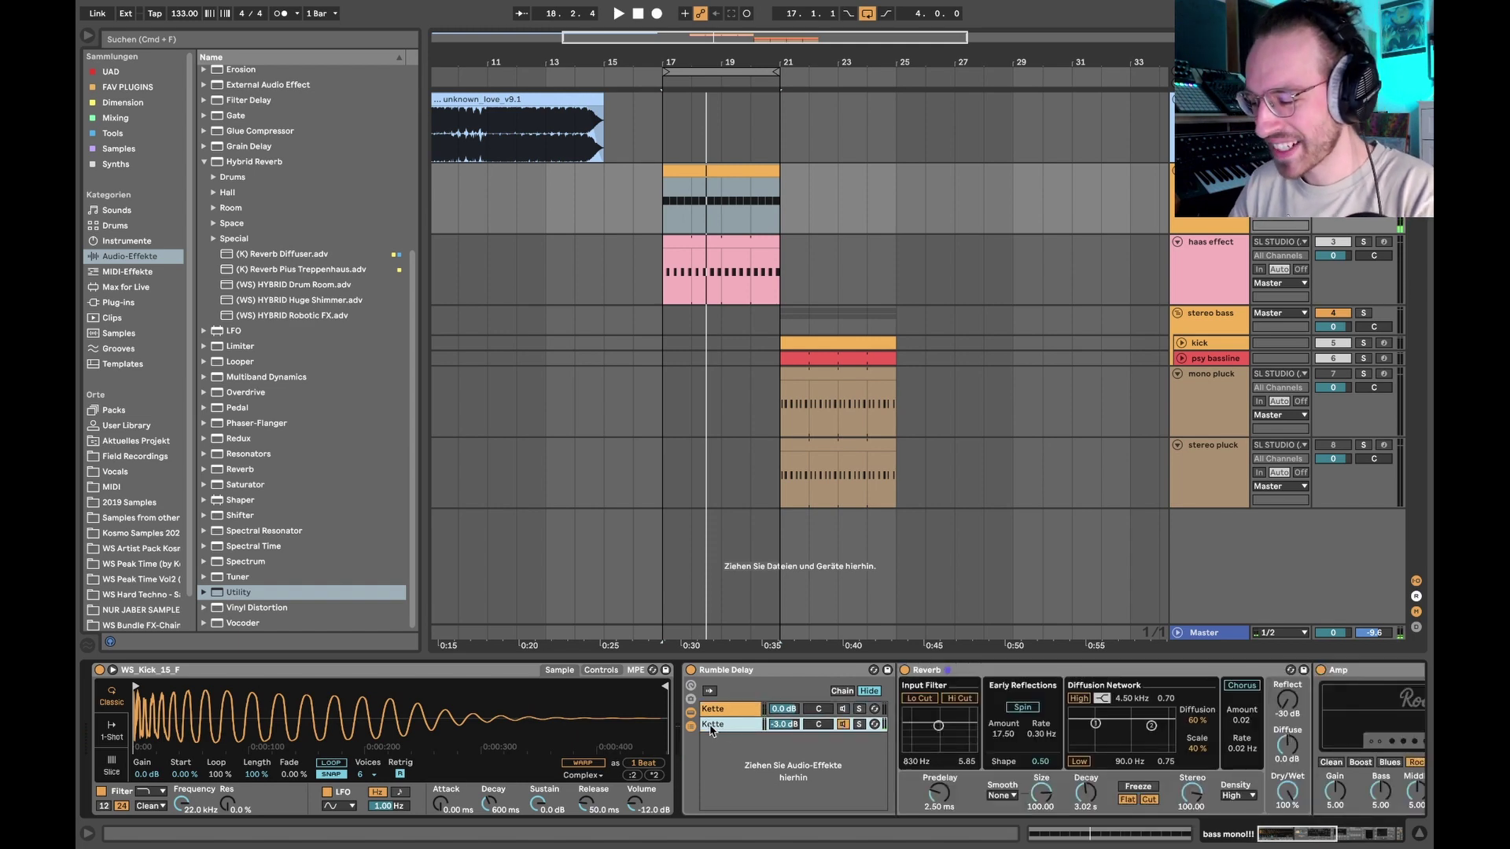
Review the devices in Rumble Delay's -3.0 dB chain and set the Amp output to Dual.
scroll(881, 746, right, 6)
scroll(881, 745, right, 7)
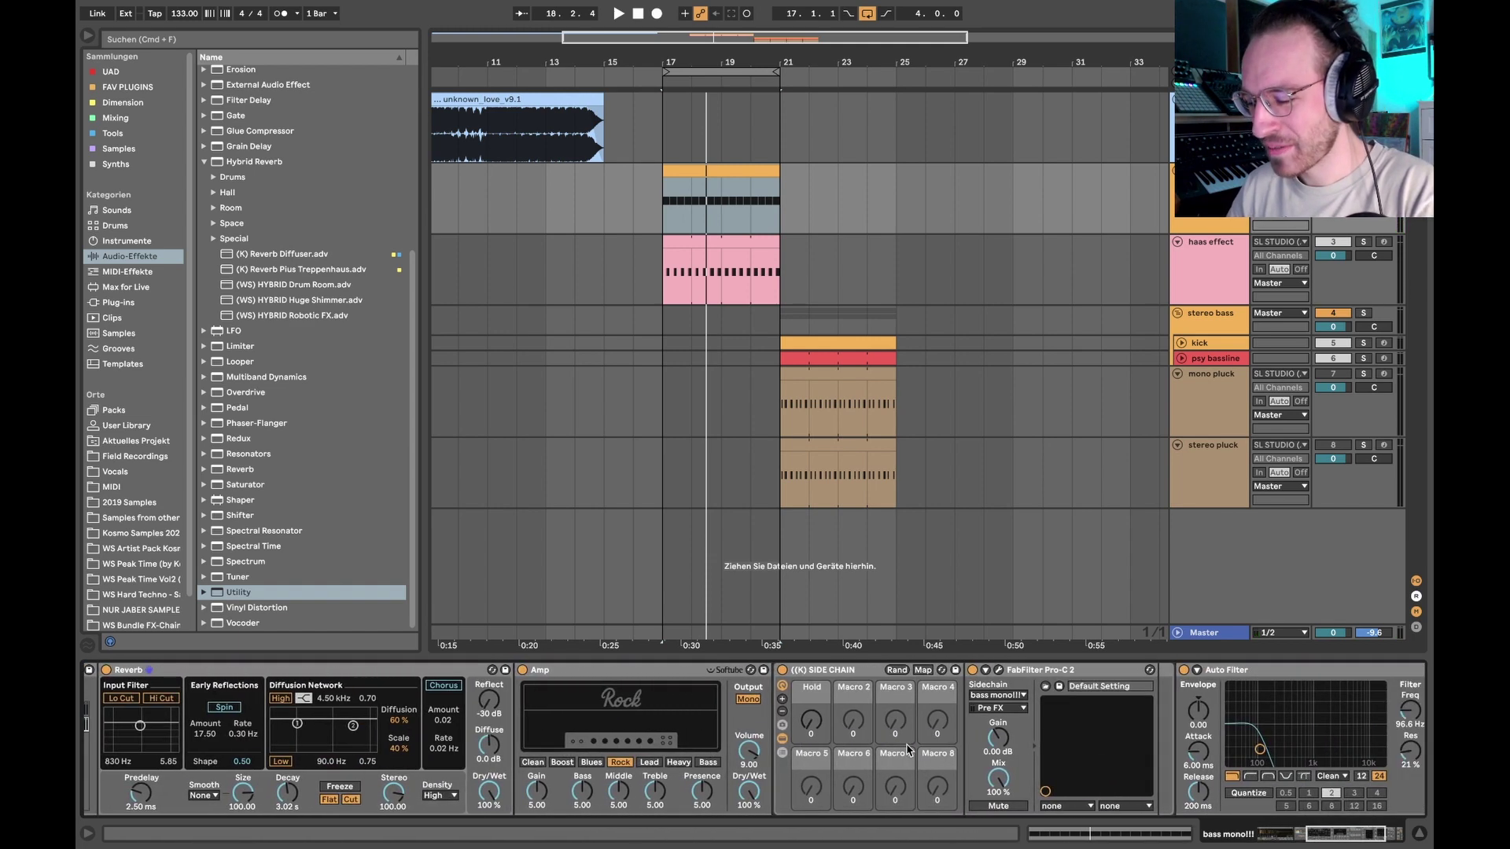
scroll(908, 750, left, 8)
scroll(908, 749, right, 9)
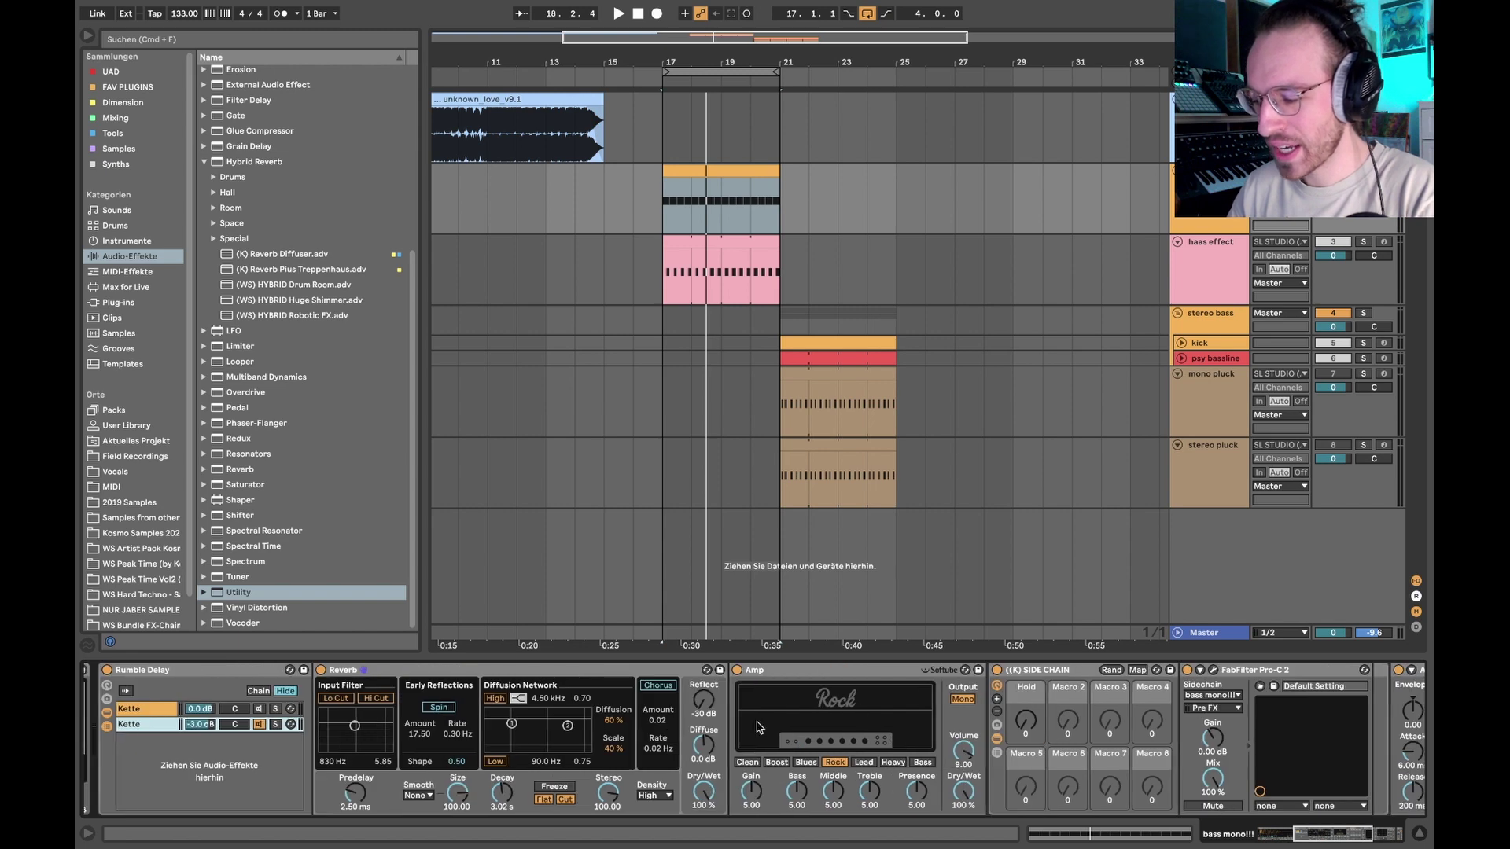
scroll(711, 699, left, 6)
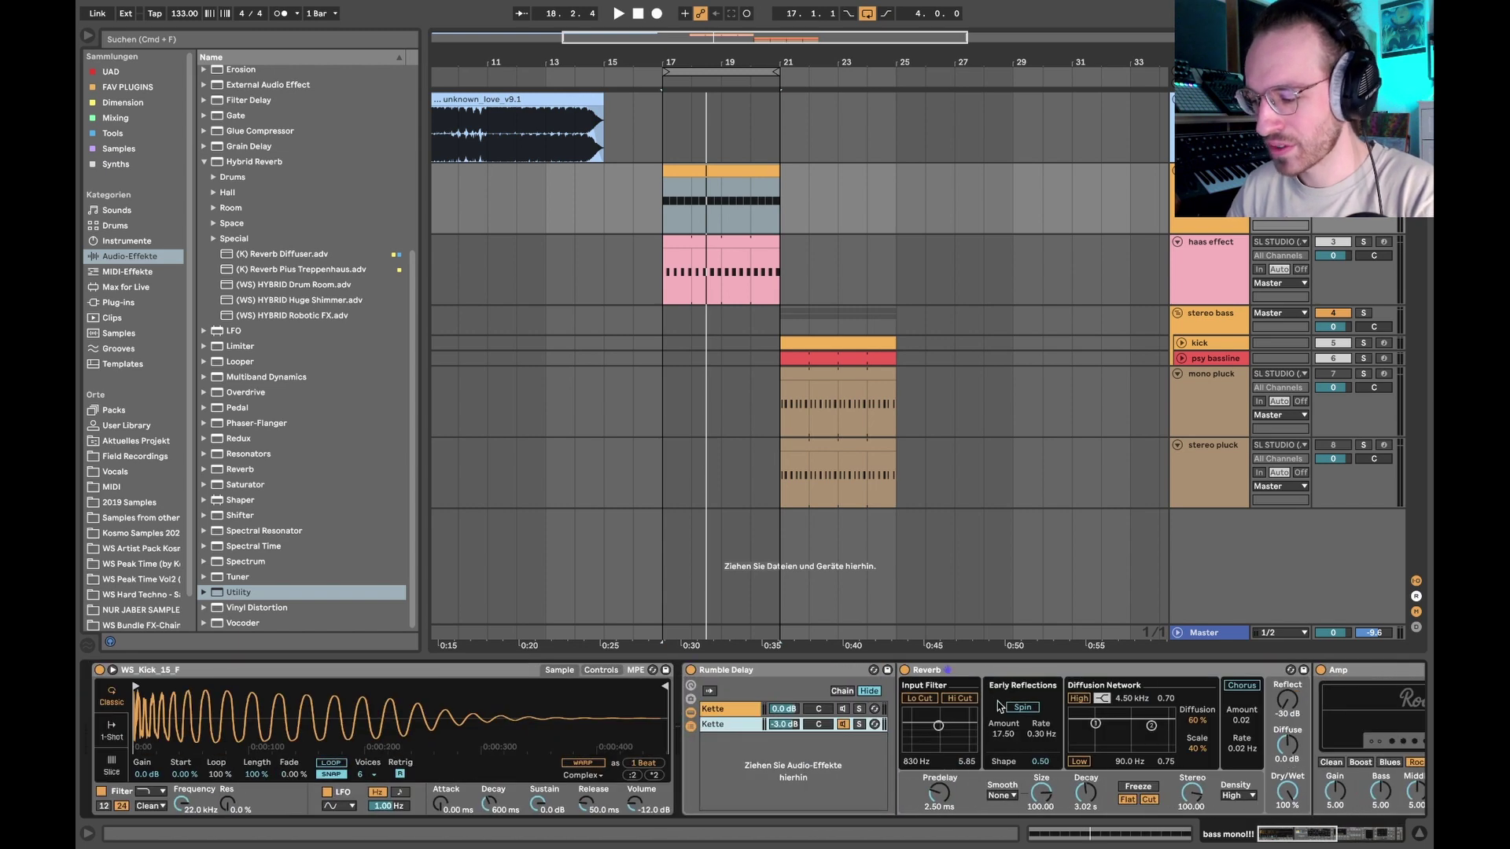
scroll(790, 781, left, 3)
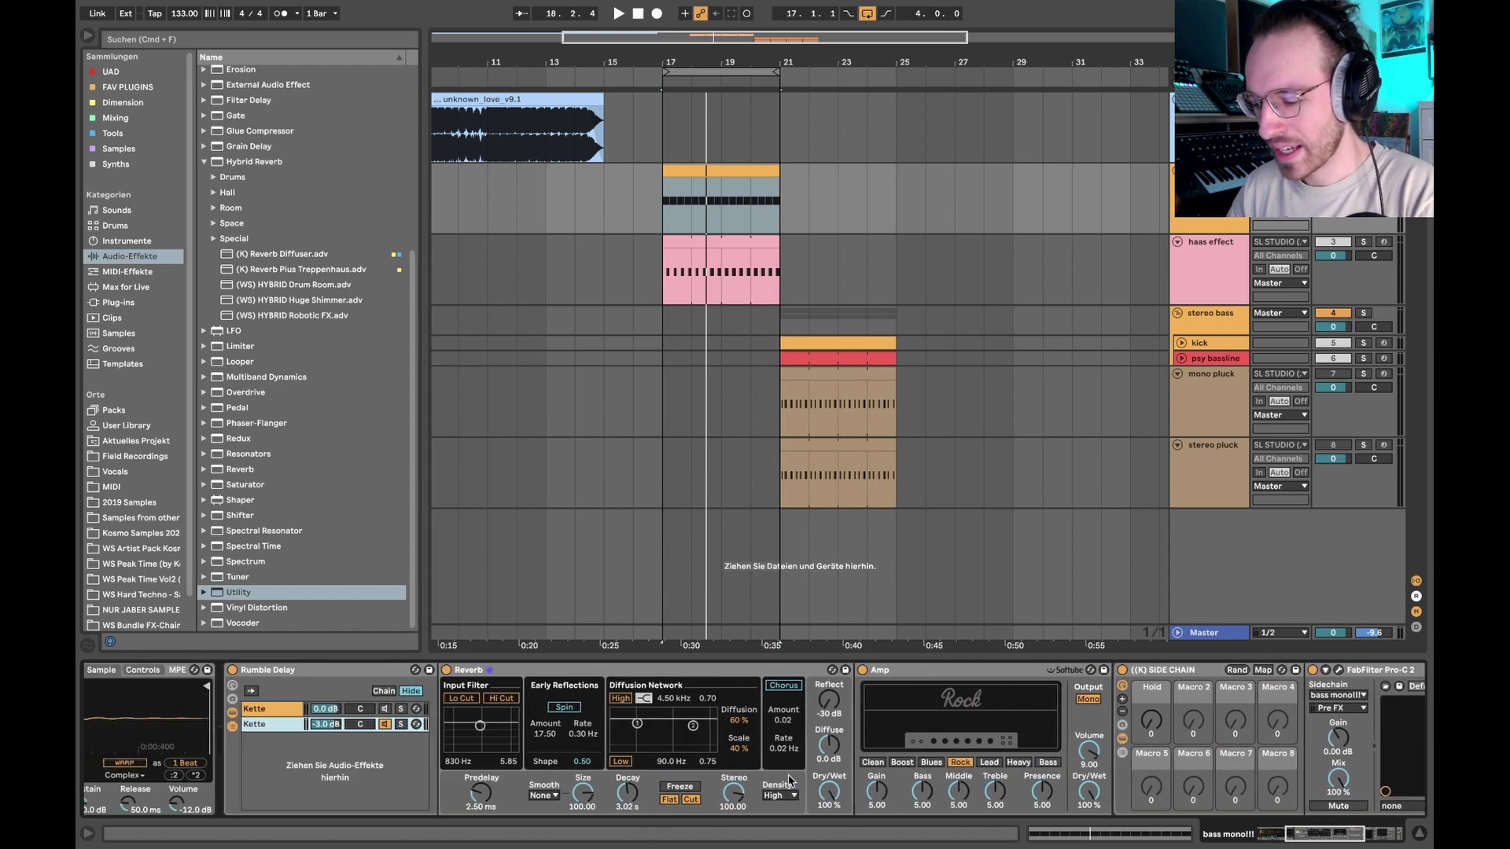
click(1090, 700)
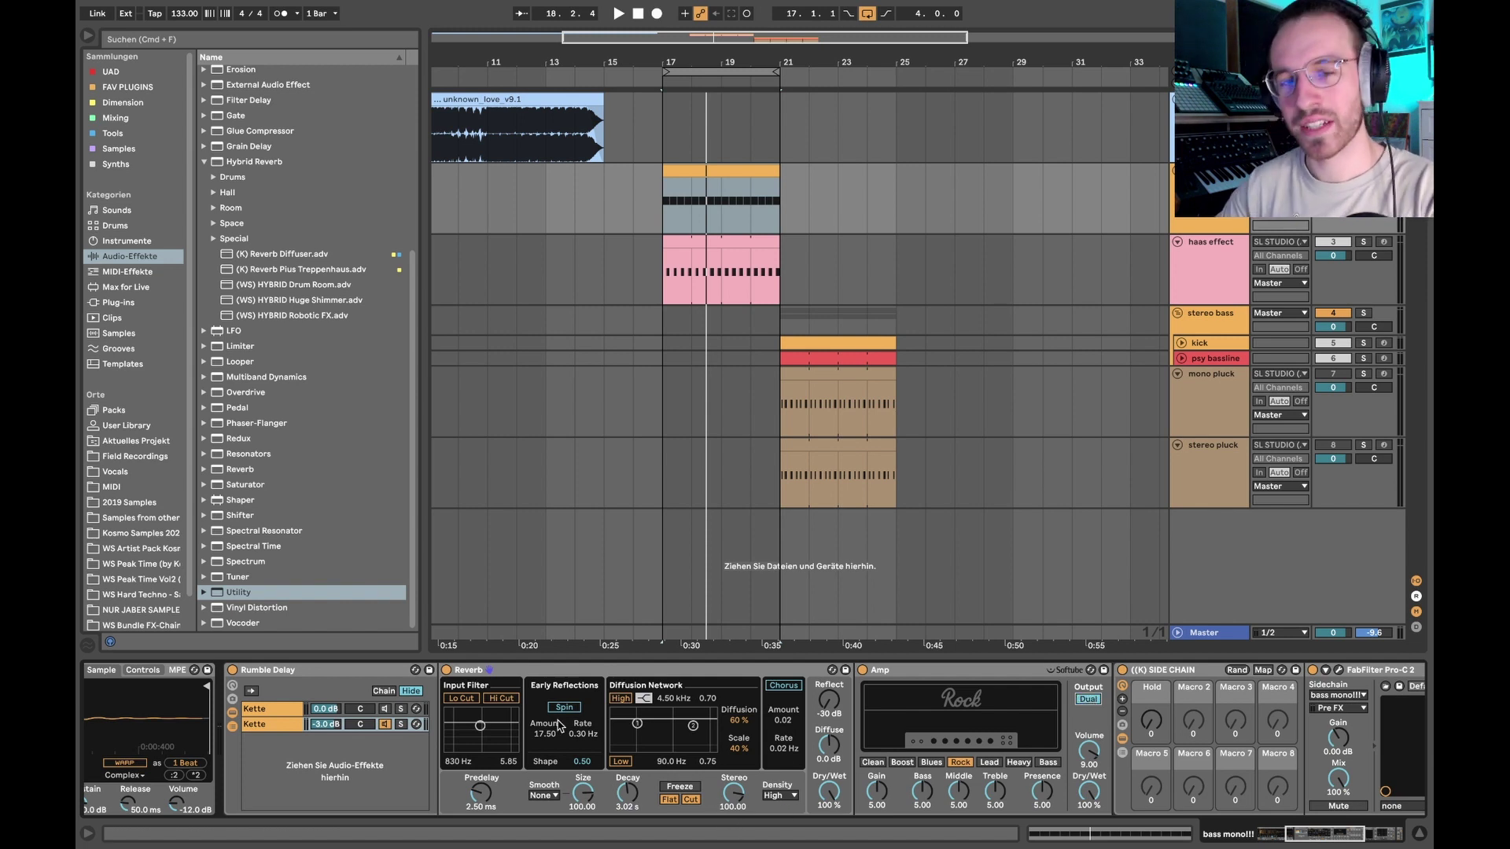
click(969, 675)
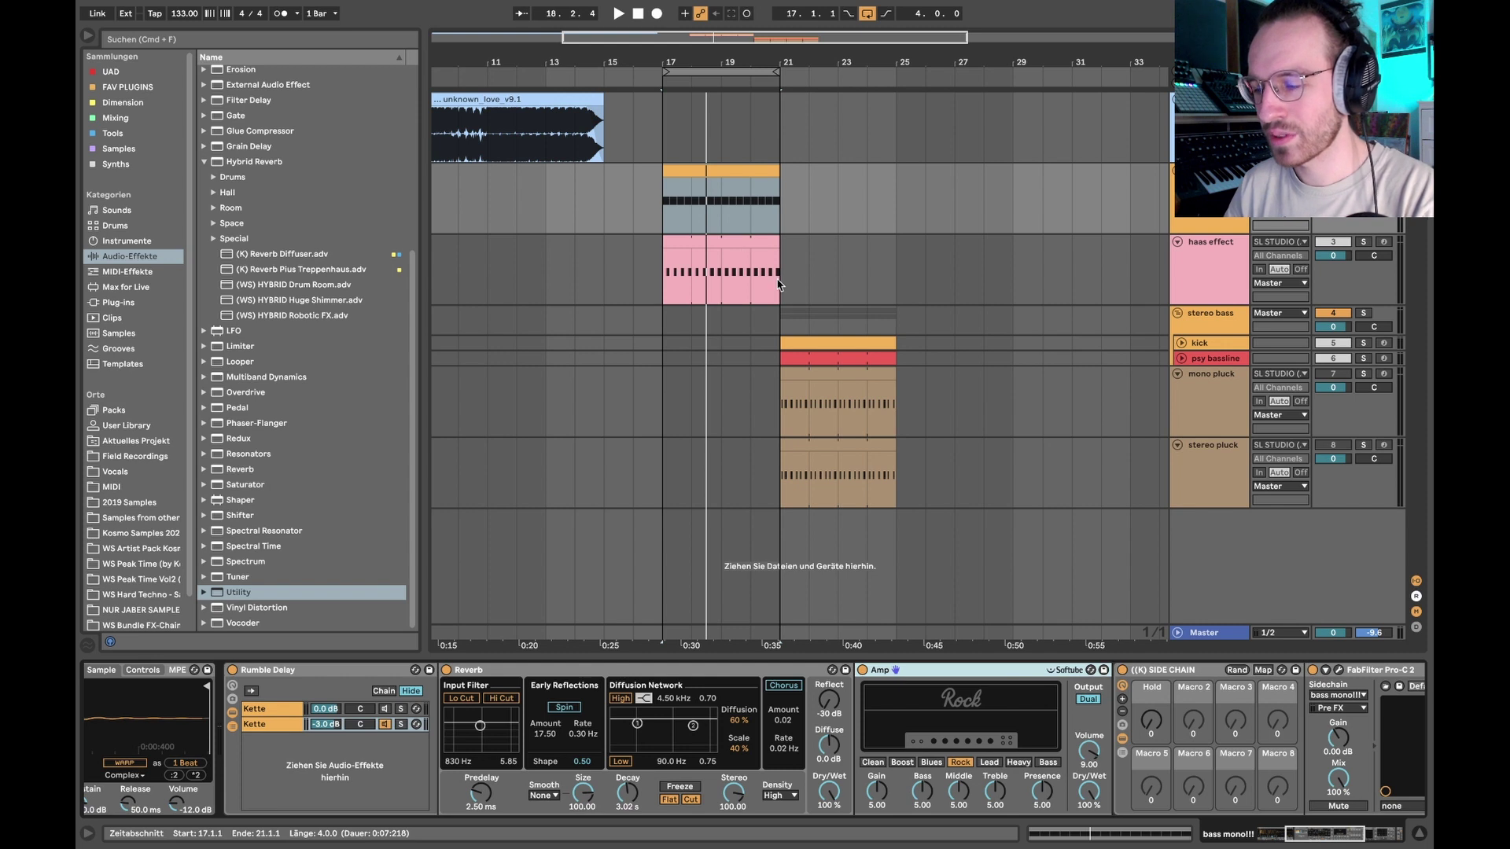
Play the rumble loop with the dual Amp output and return the output to Mono.
key(space)
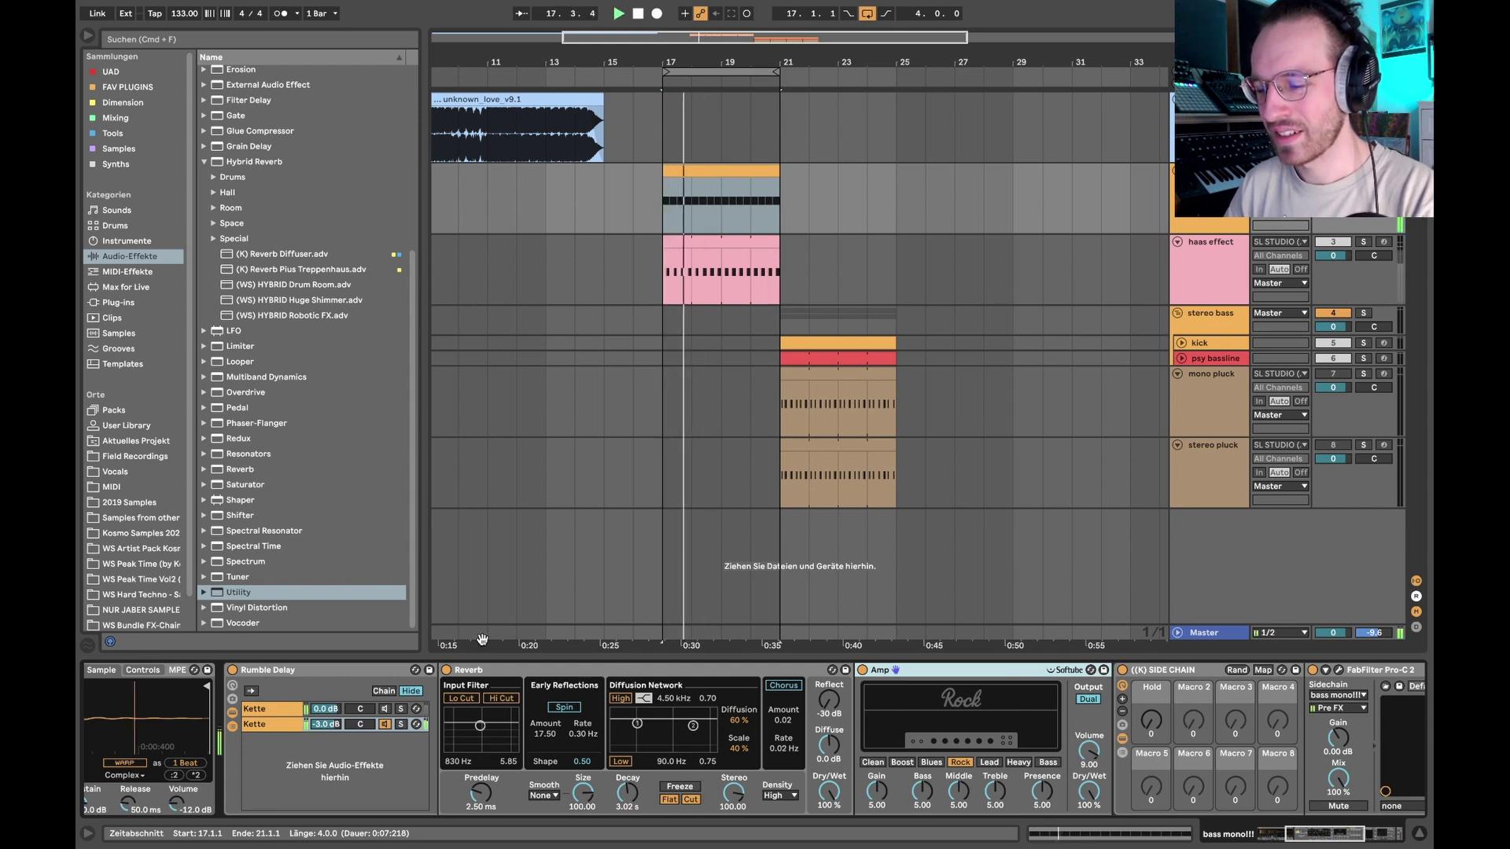
click(1090, 700)
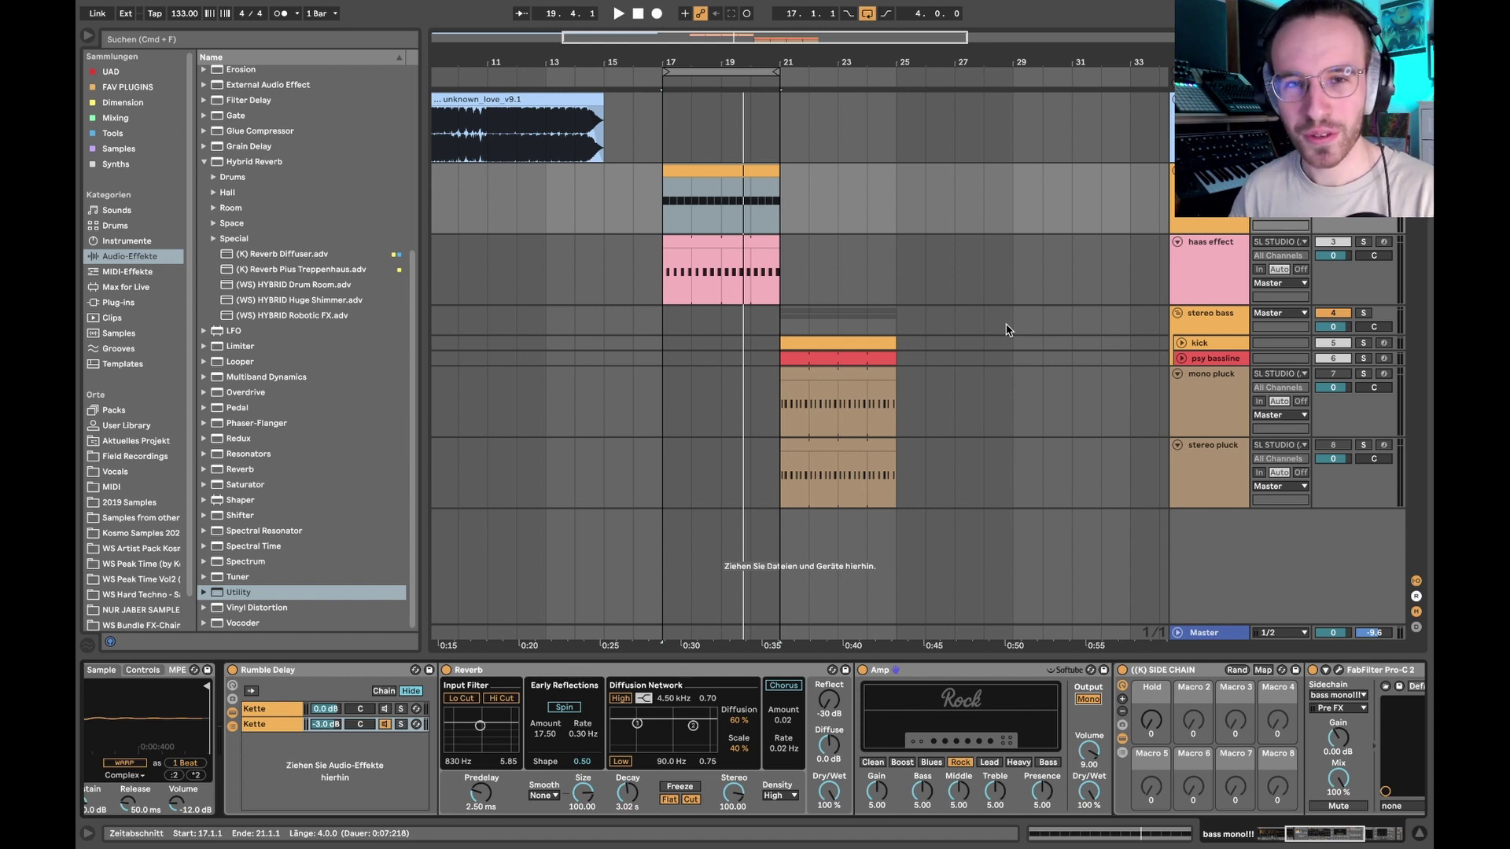
click(922, 675)
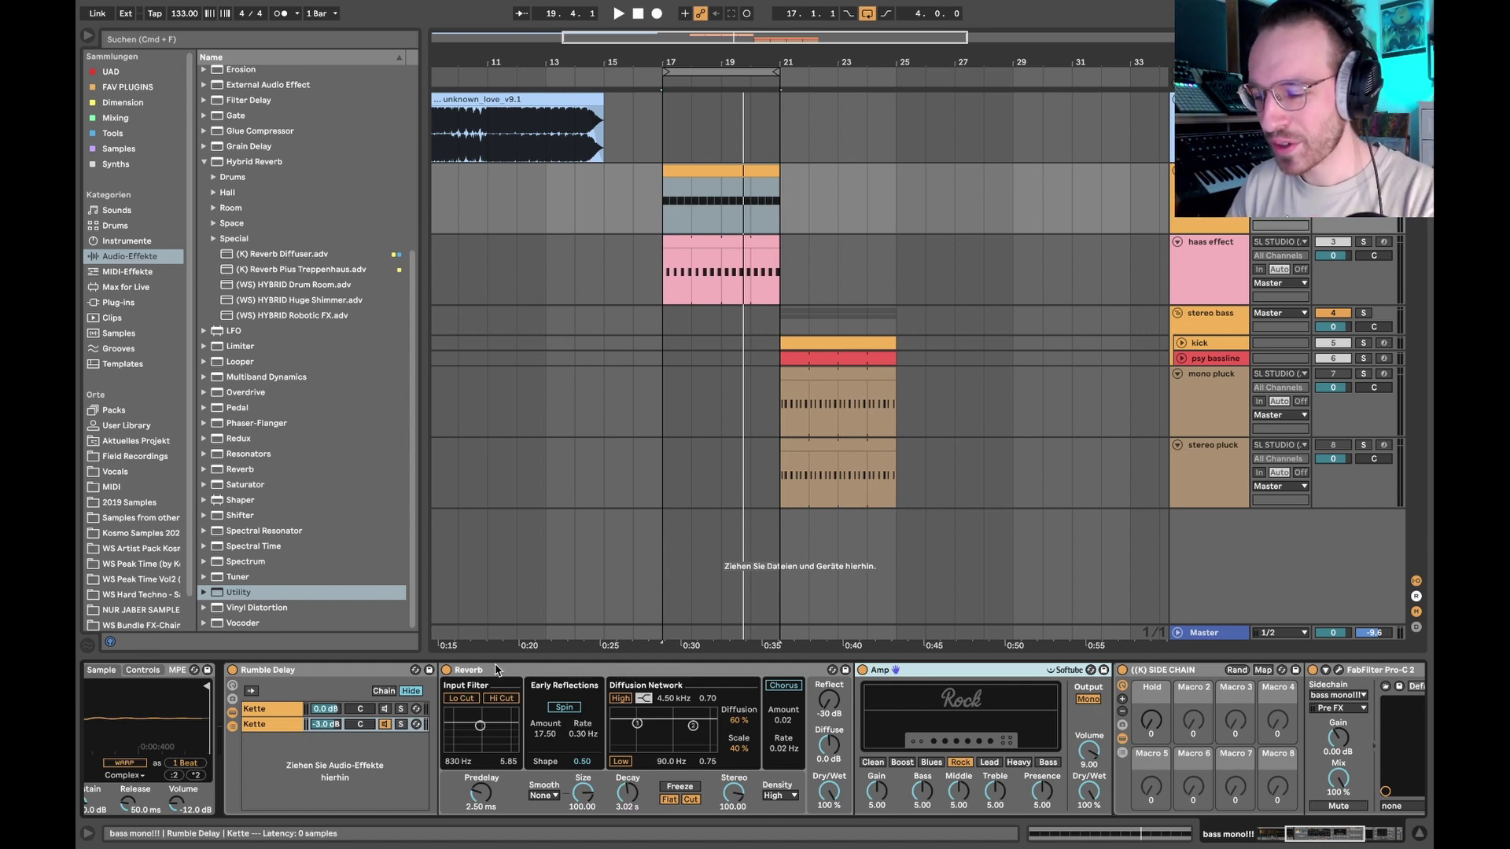
Reactivate Rumble Delay's 0.0 dB chain so both chains are on.
scroll(1046, 763, left, 10)
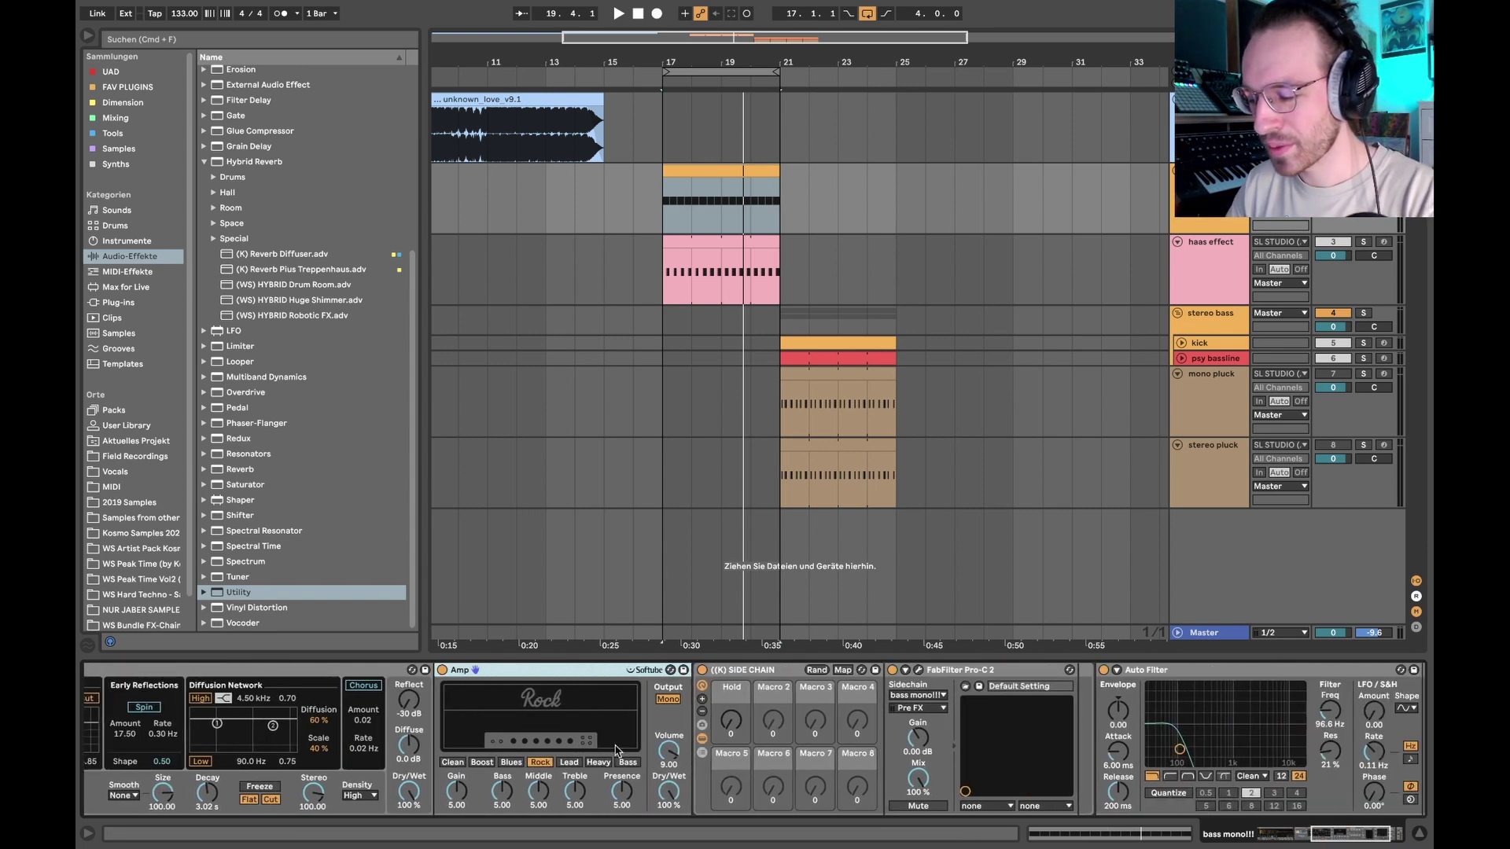
click(739, 717)
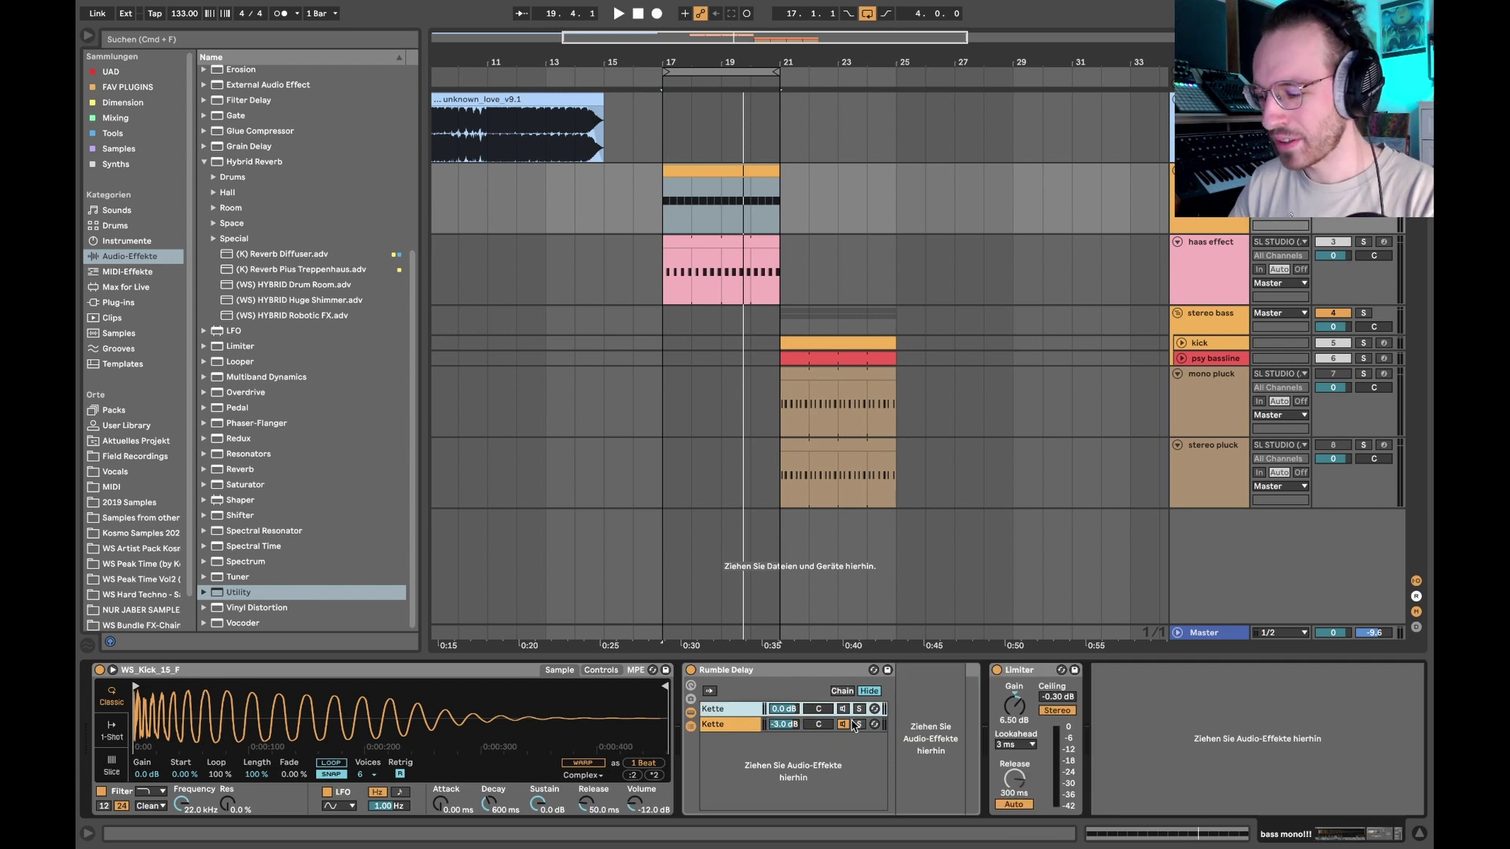
key(plus)
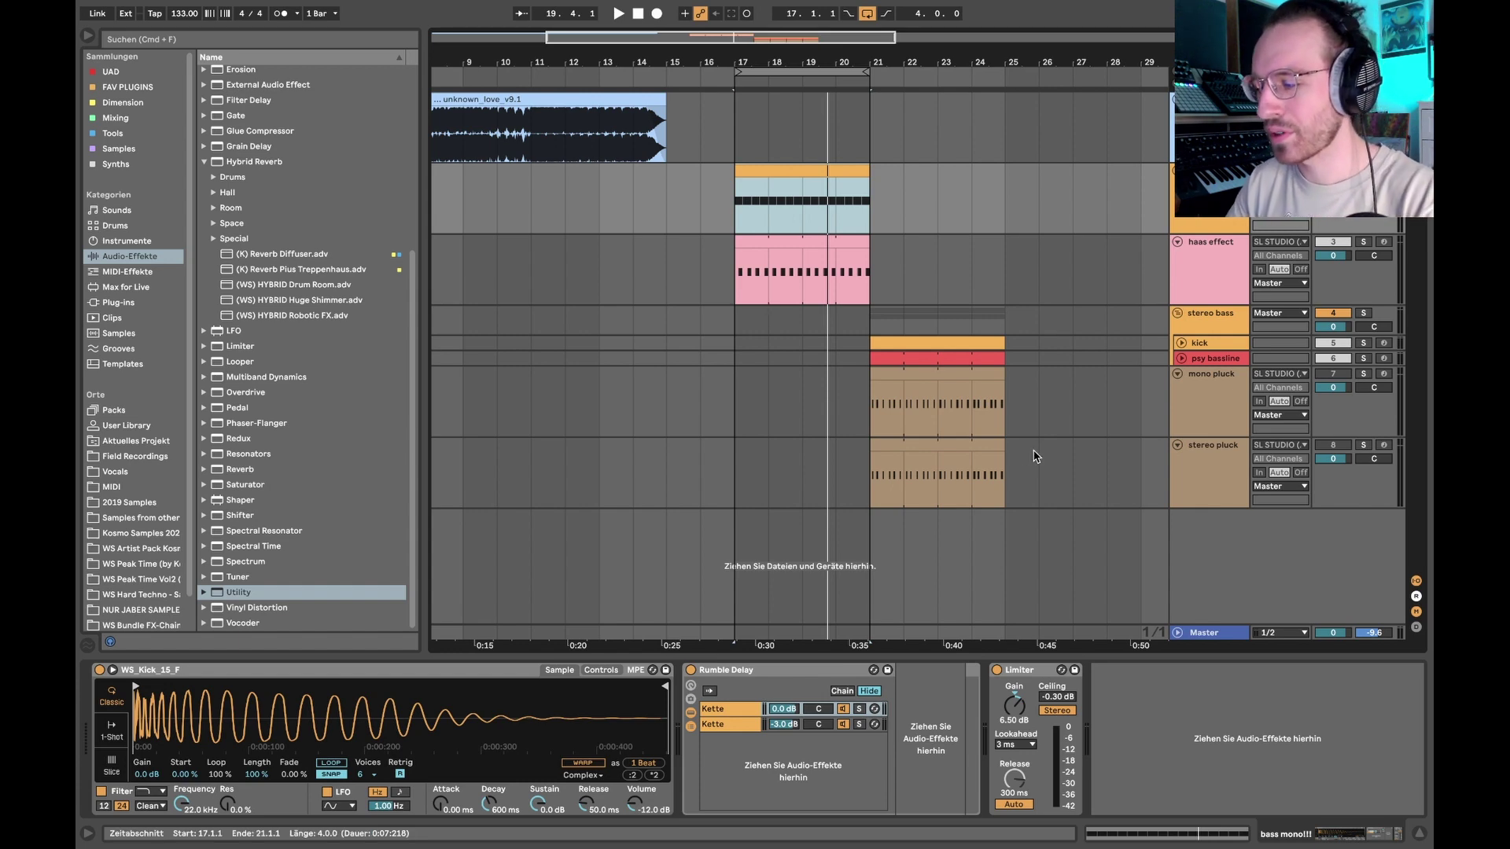
Loop bars 21 to 25 around the stereo bass clips and play the loop with the stereo bass group soloed.
scroll(865, 409, right, 5)
drag(686, 318, 835, 405)
key(super+l)
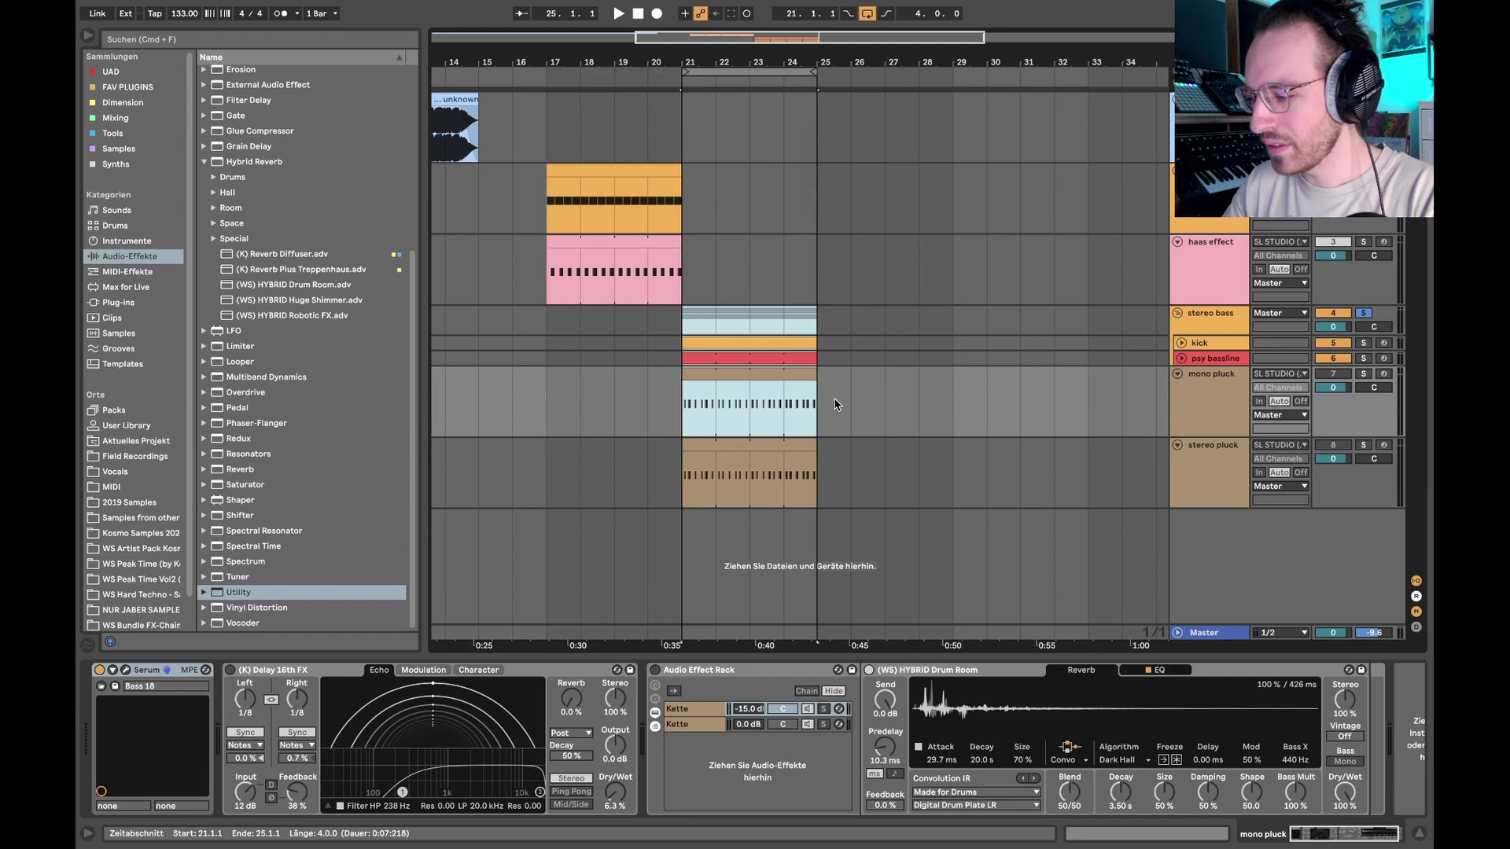
key(space)
Select the psy bassline track in the stereo bass group and open its Serum instrument window.
click(1207, 360)
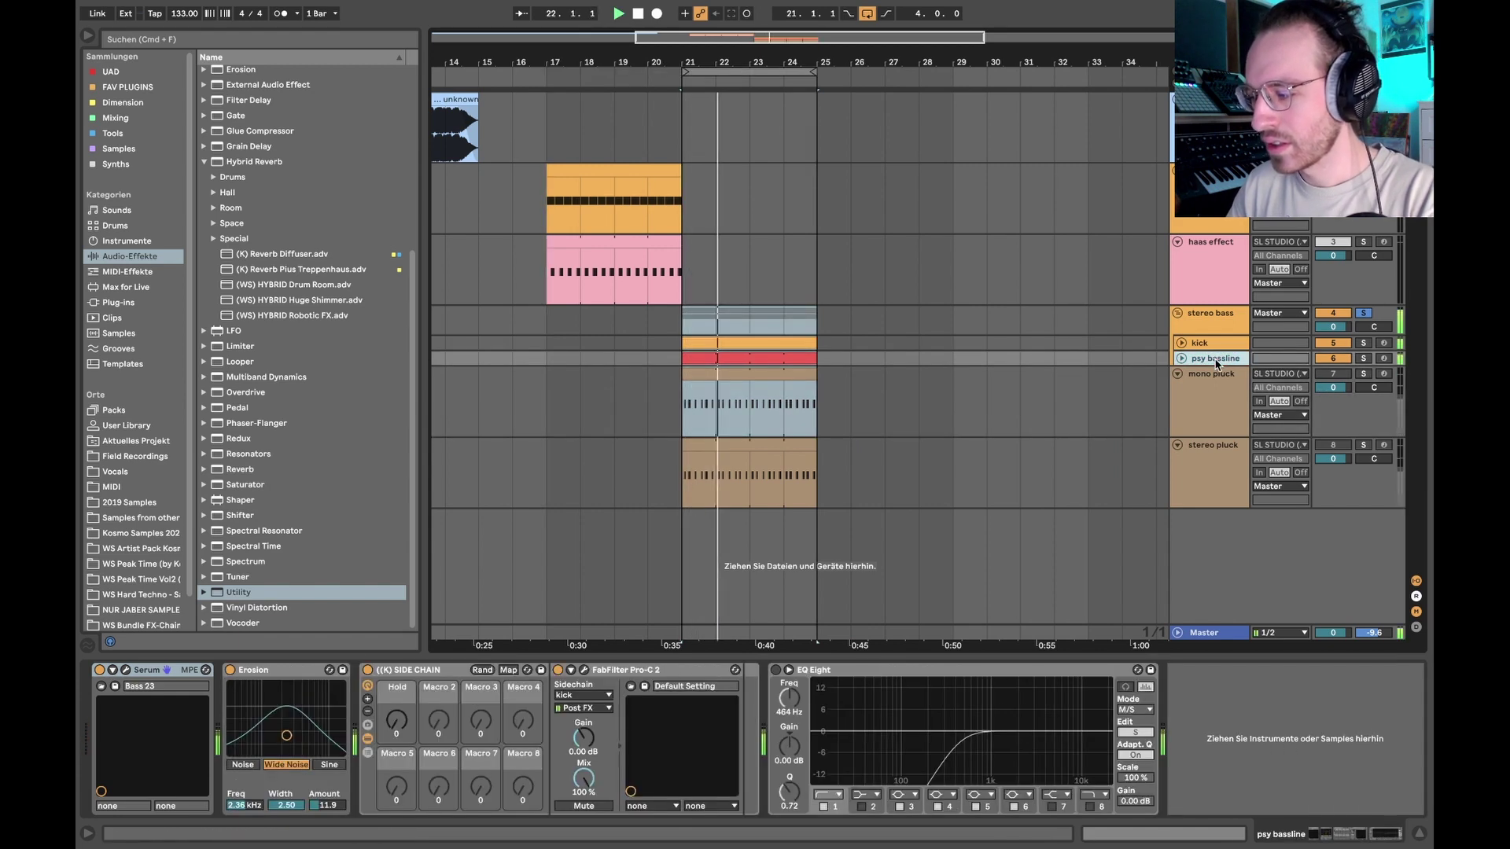
click(1207, 322)
click(1207, 339)
click(1211, 358)
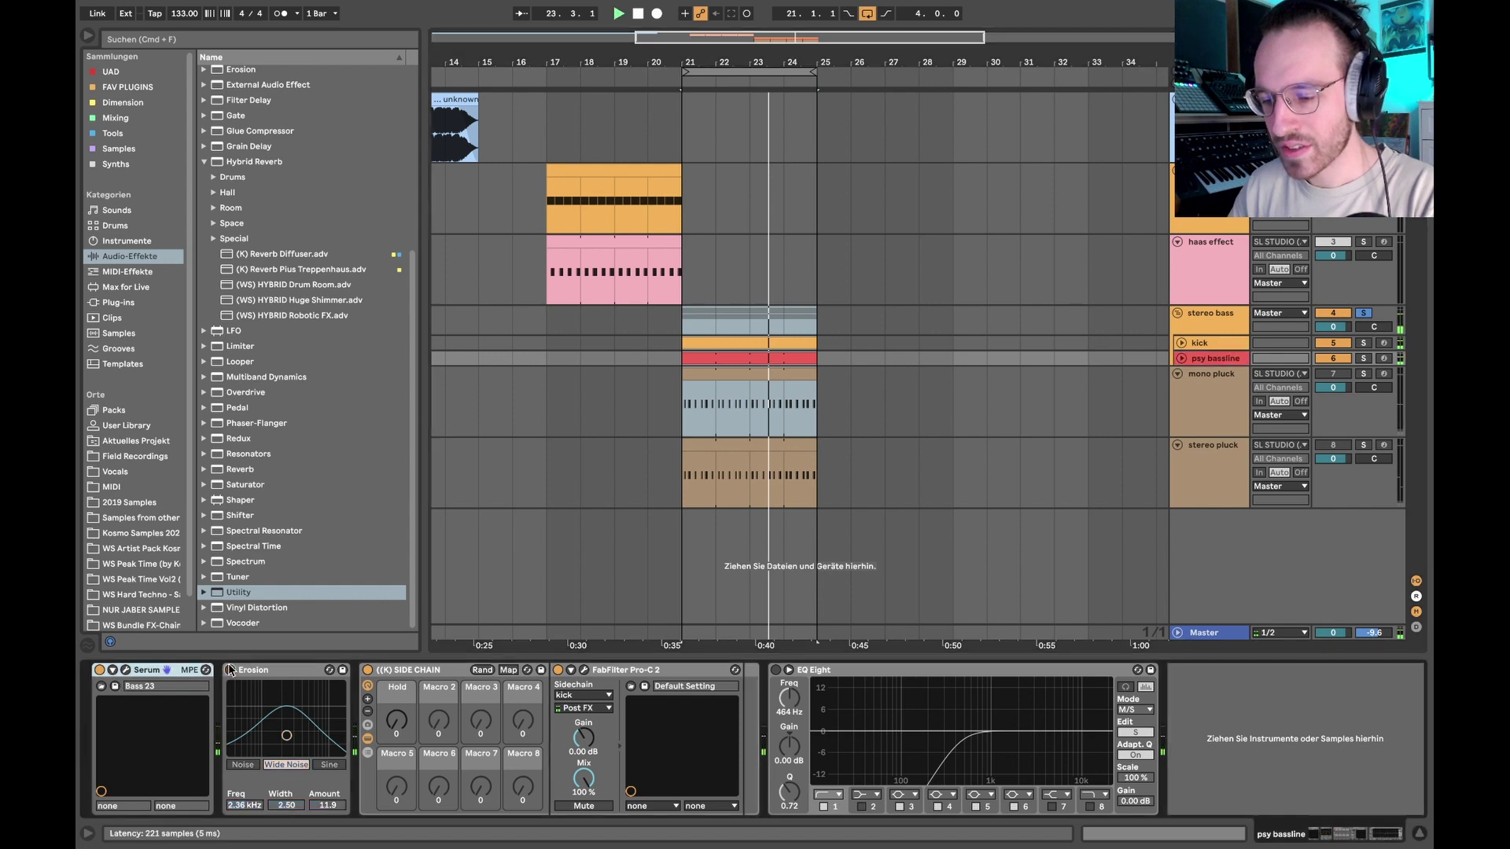
click(125, 670)
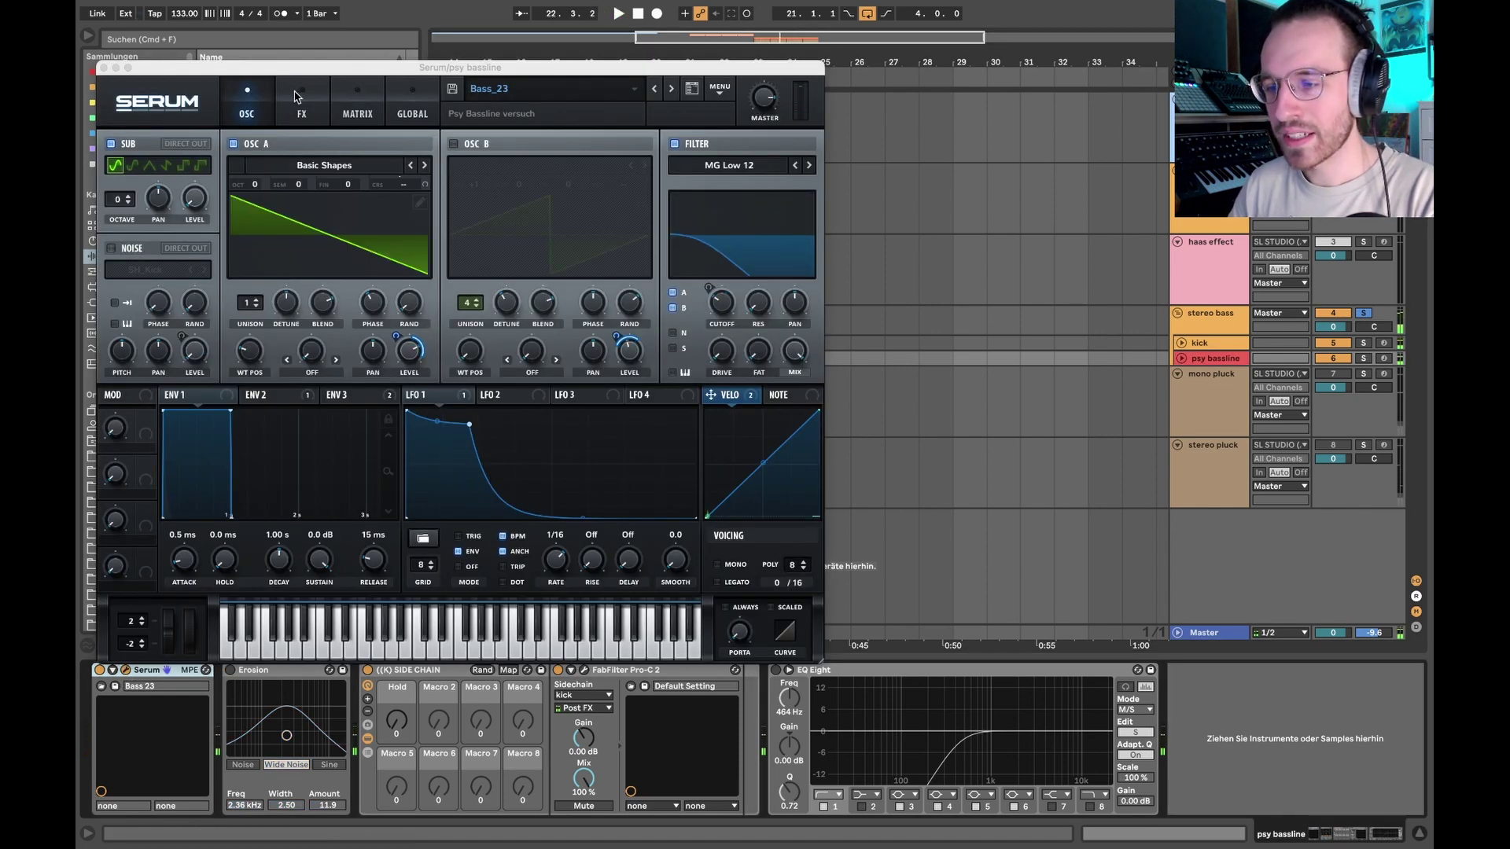
drag(278, 69, 487, 69)
Set Serum's OSC A unison to 12 voices and its random phase to 0%.
drag(459, 303, 453, 233)
click(496, 313)
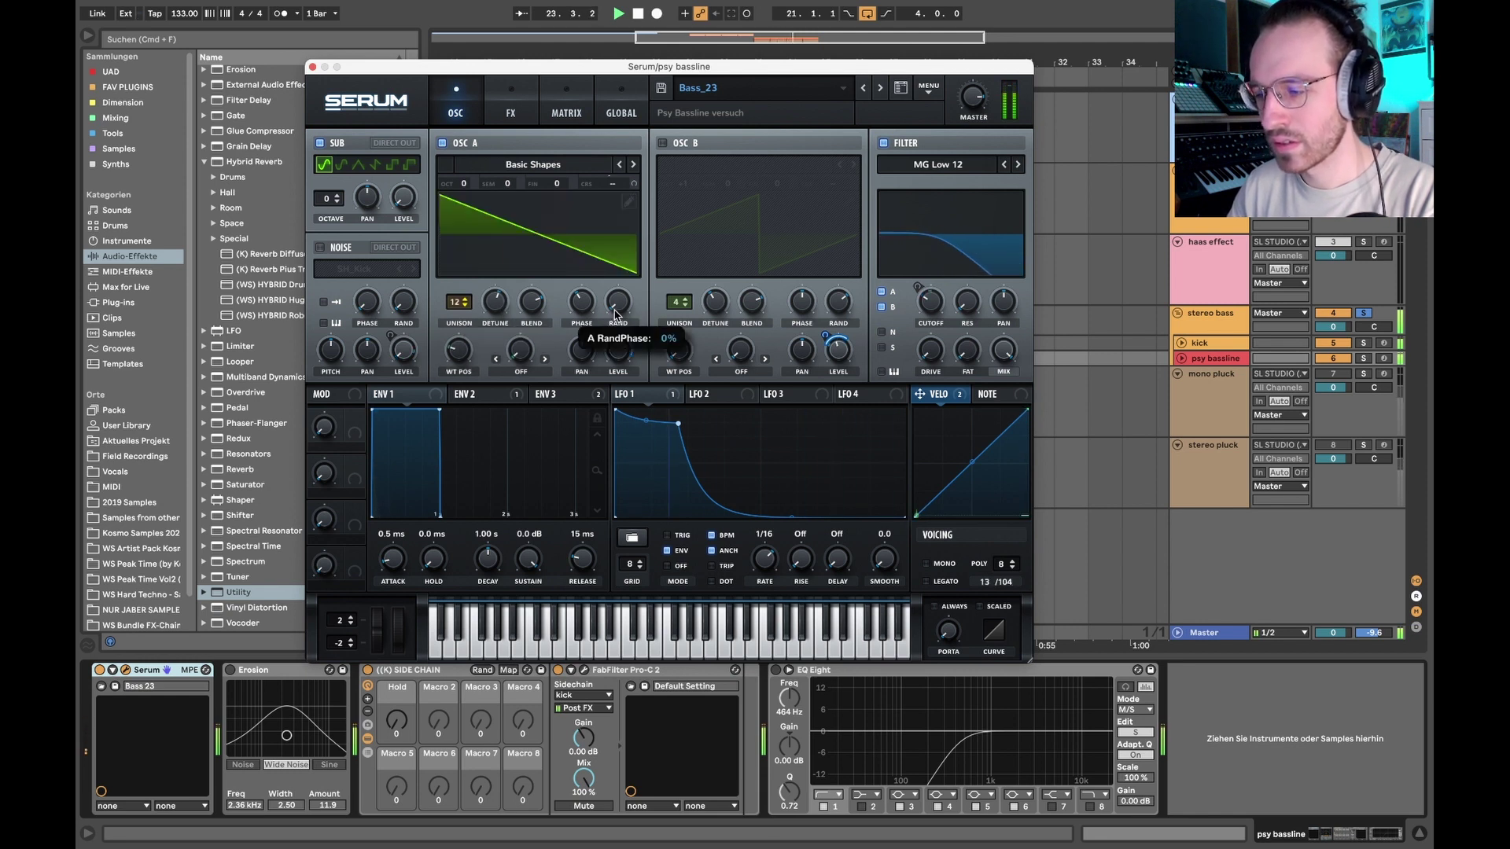
mouse_move(618, 300)
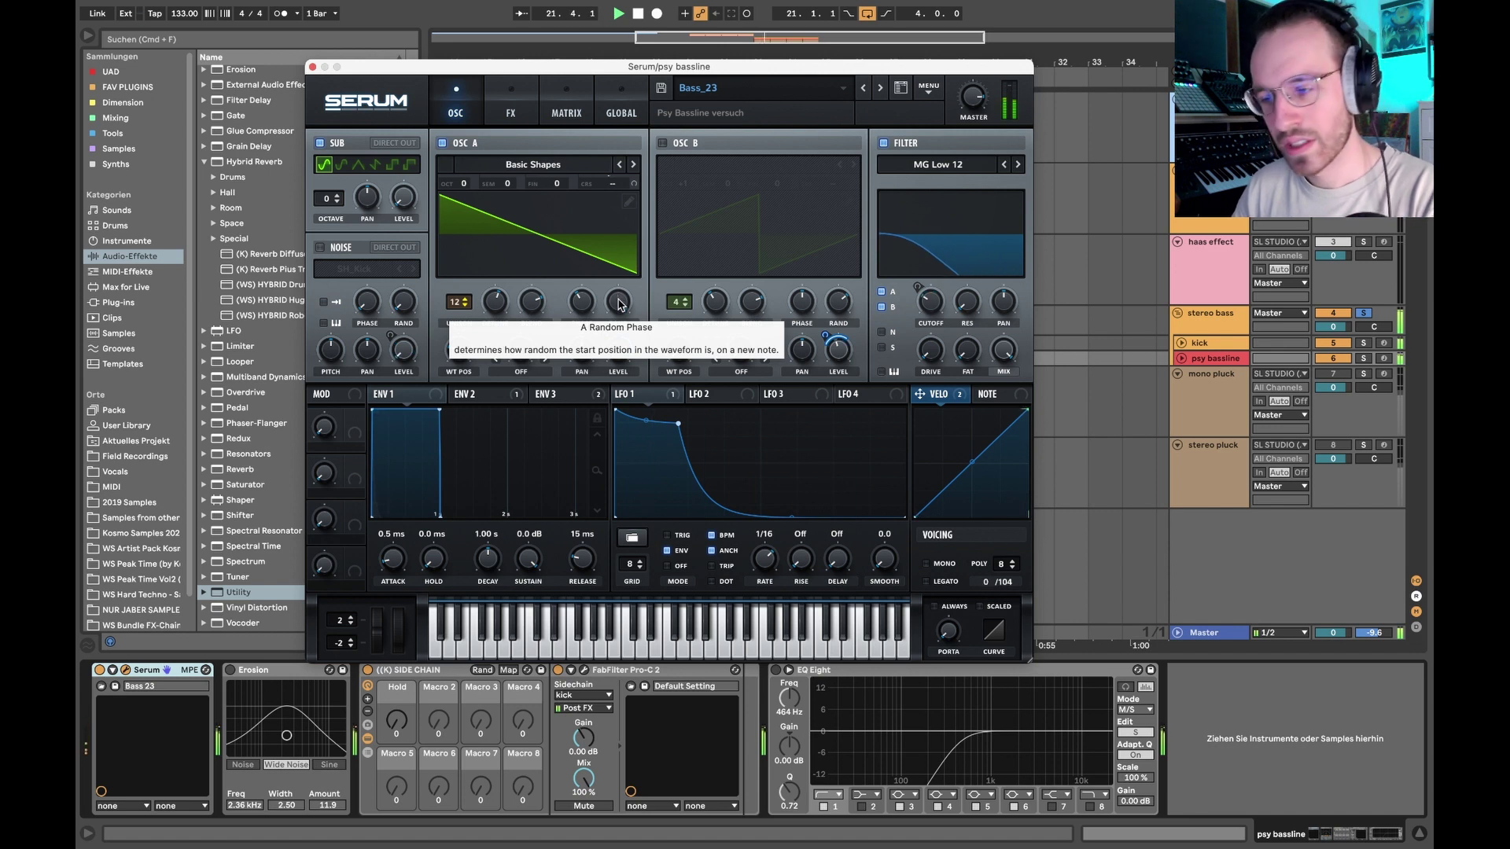
Stop playback, reset the psy bassline's OSC A unison to 1 voice and close its Serum window.
key(space)
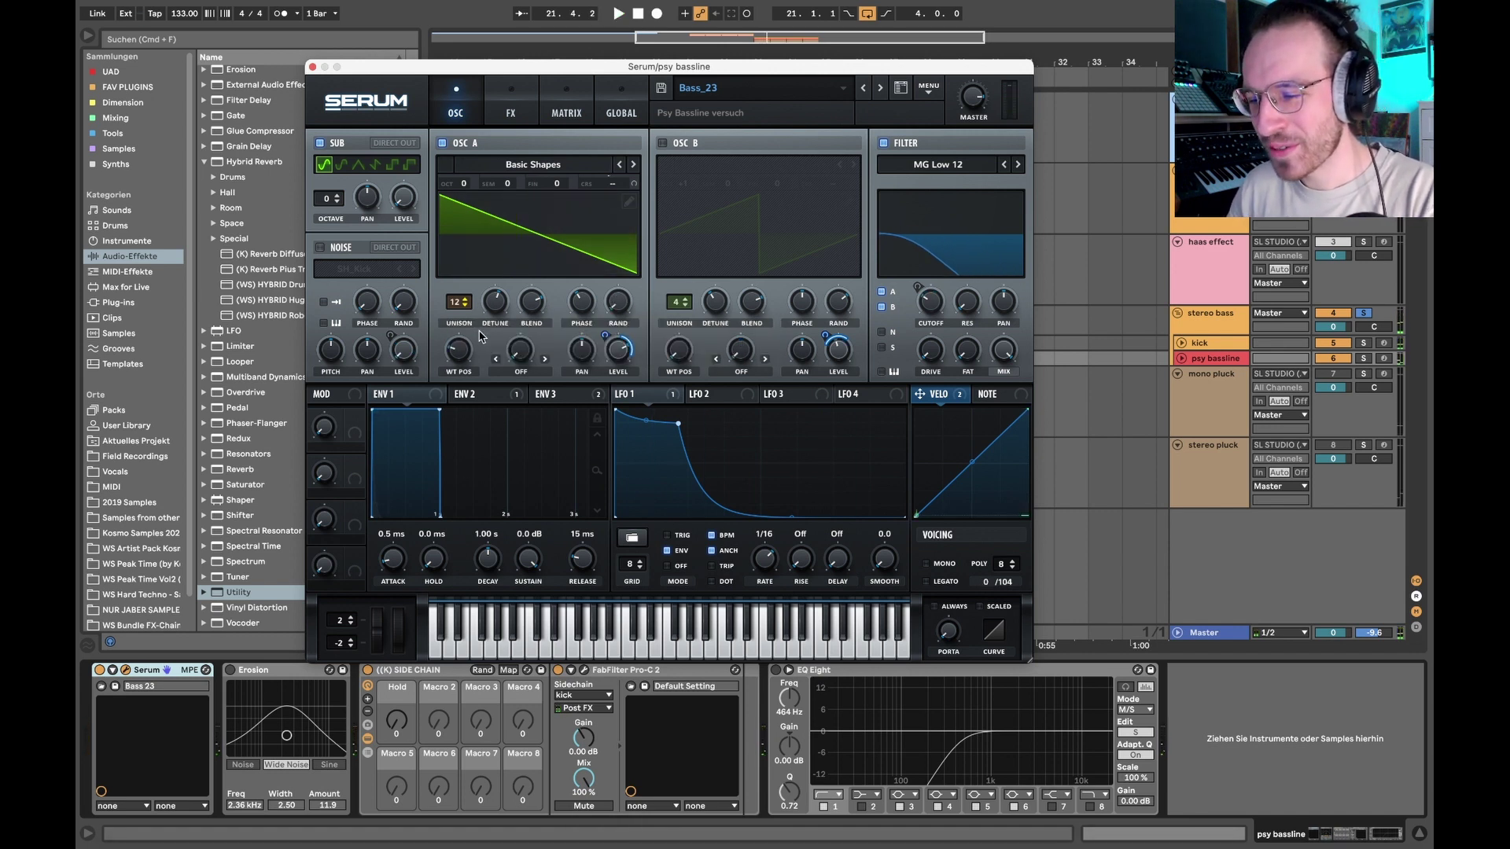
double_click(460, 304)
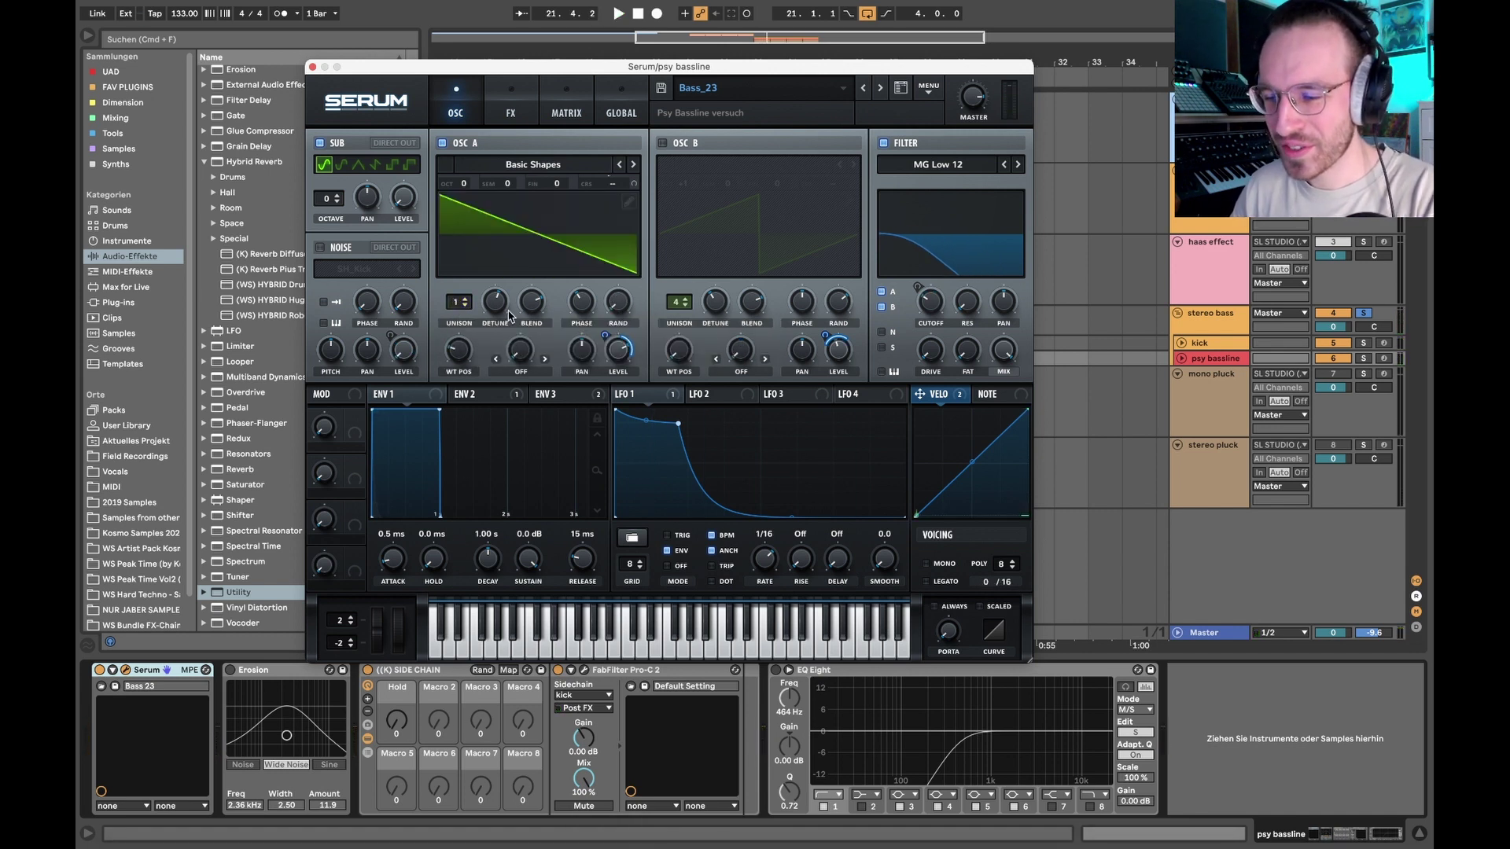
mouse_move(624, 357)
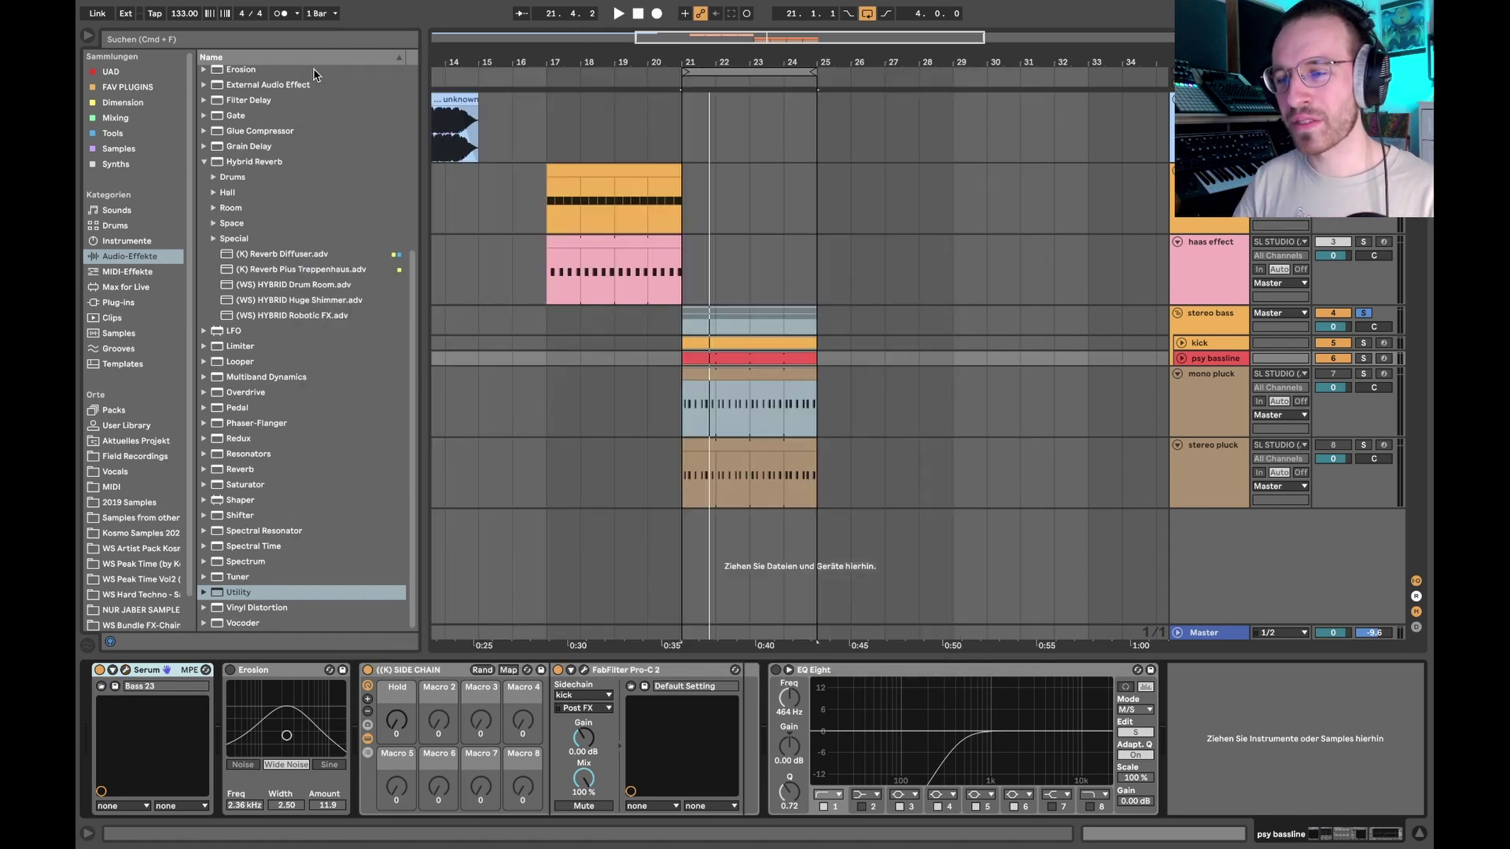
click(312, 67)
Open Serum on the mono pluck track to examine OSC A's unison setting, and close it again.
click(717, 406)
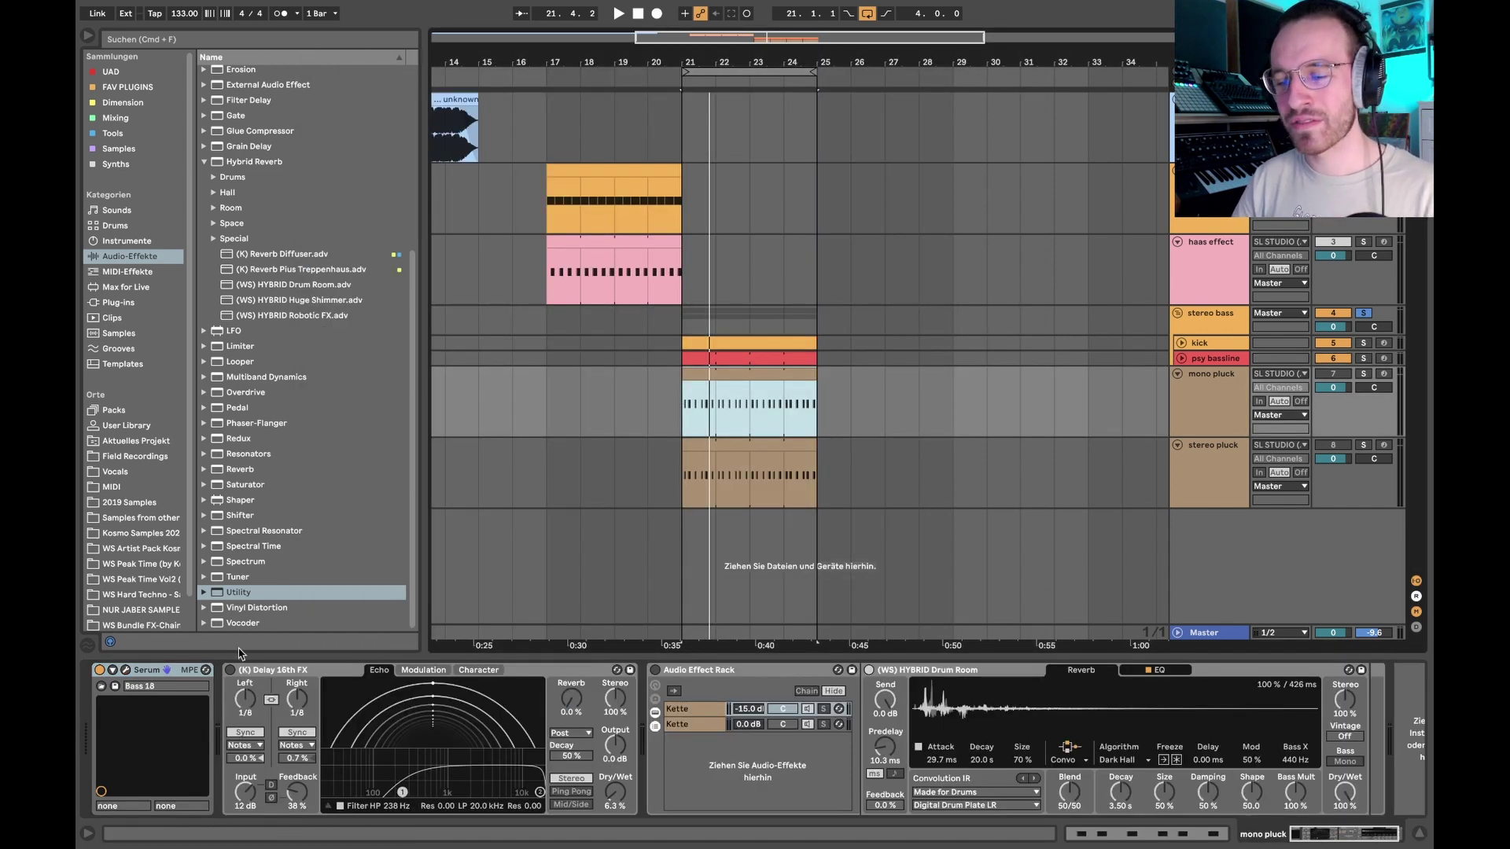
click(127, 670)
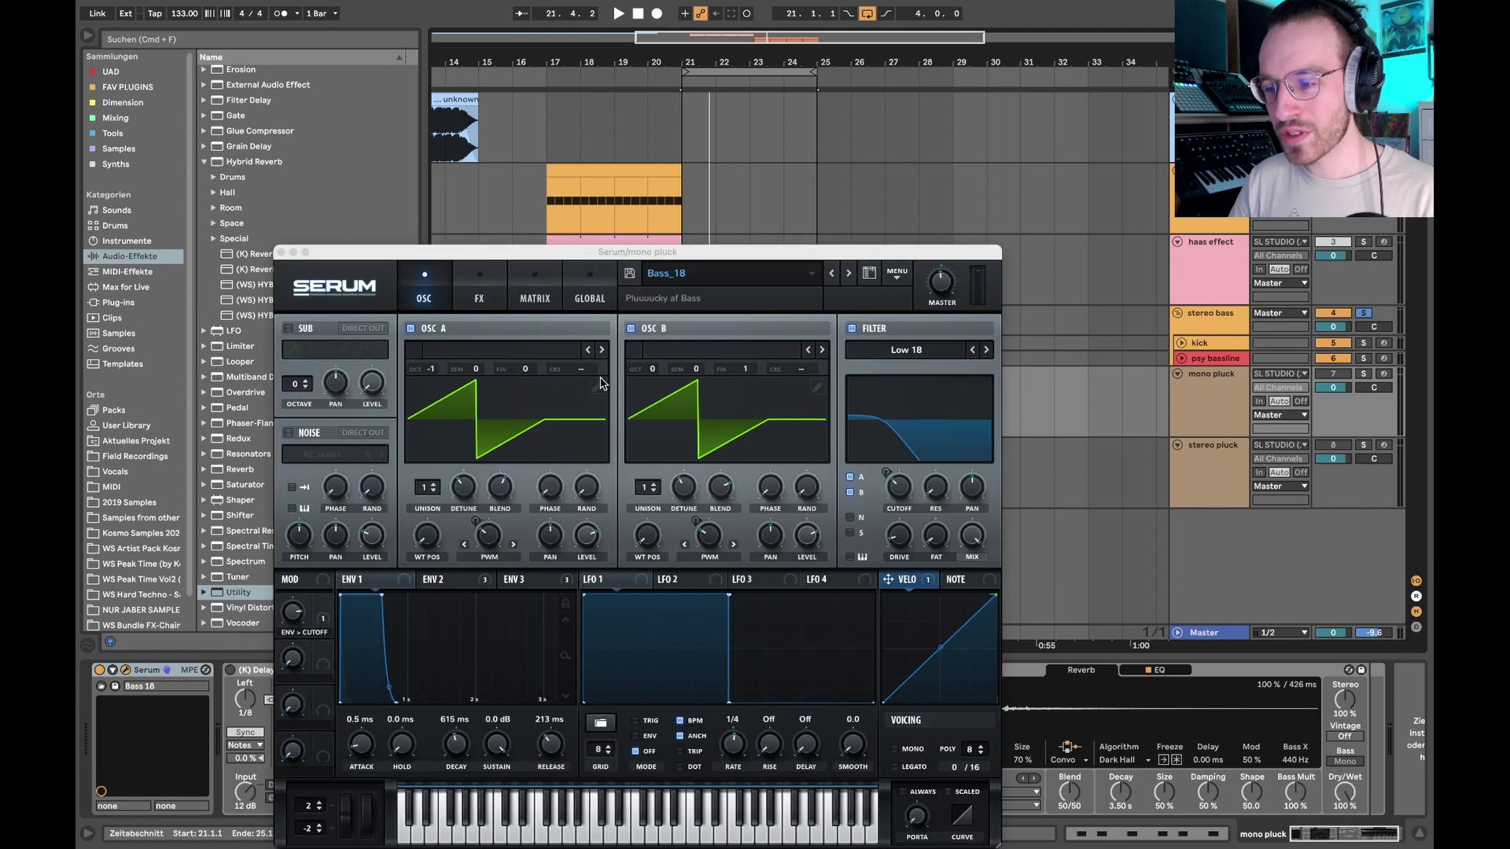
drag(425, 488, 420, 651)
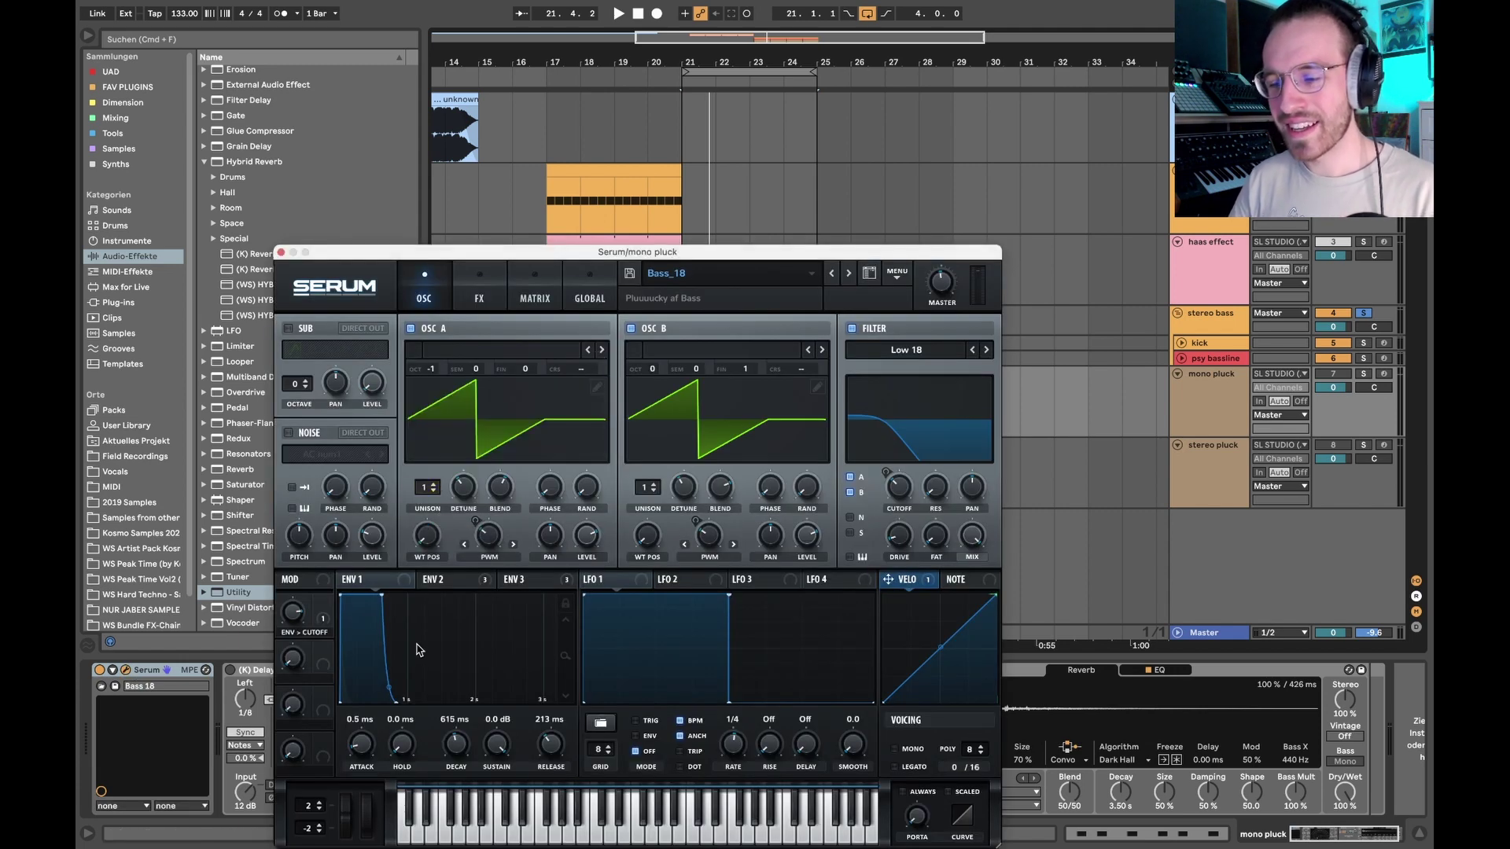
click(281, 252)
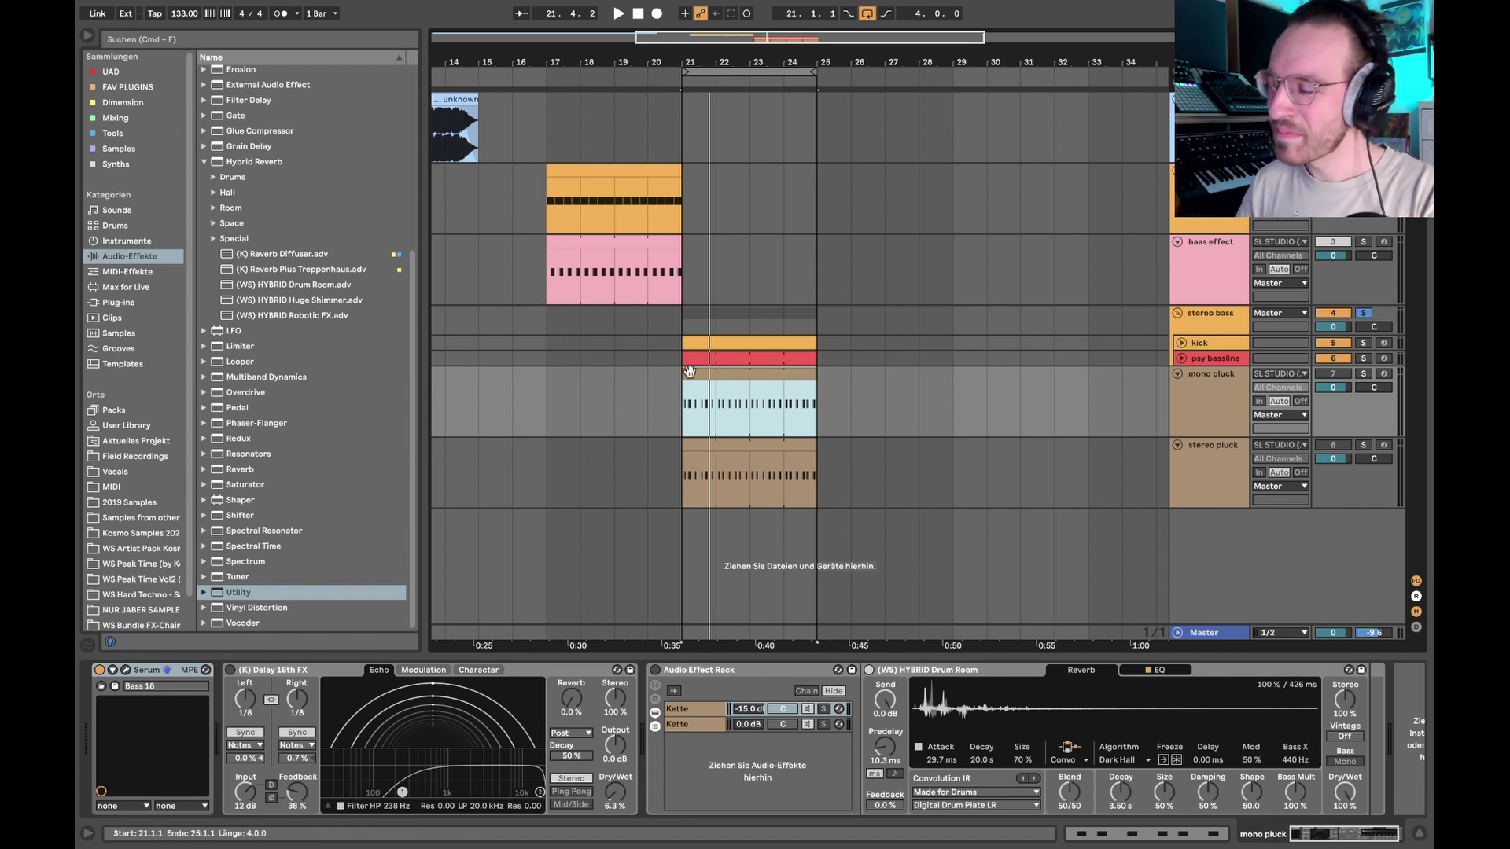
Turn off solo on the stereo bass group and reopen the mono pluck track's Serum window.
click(689, 371)
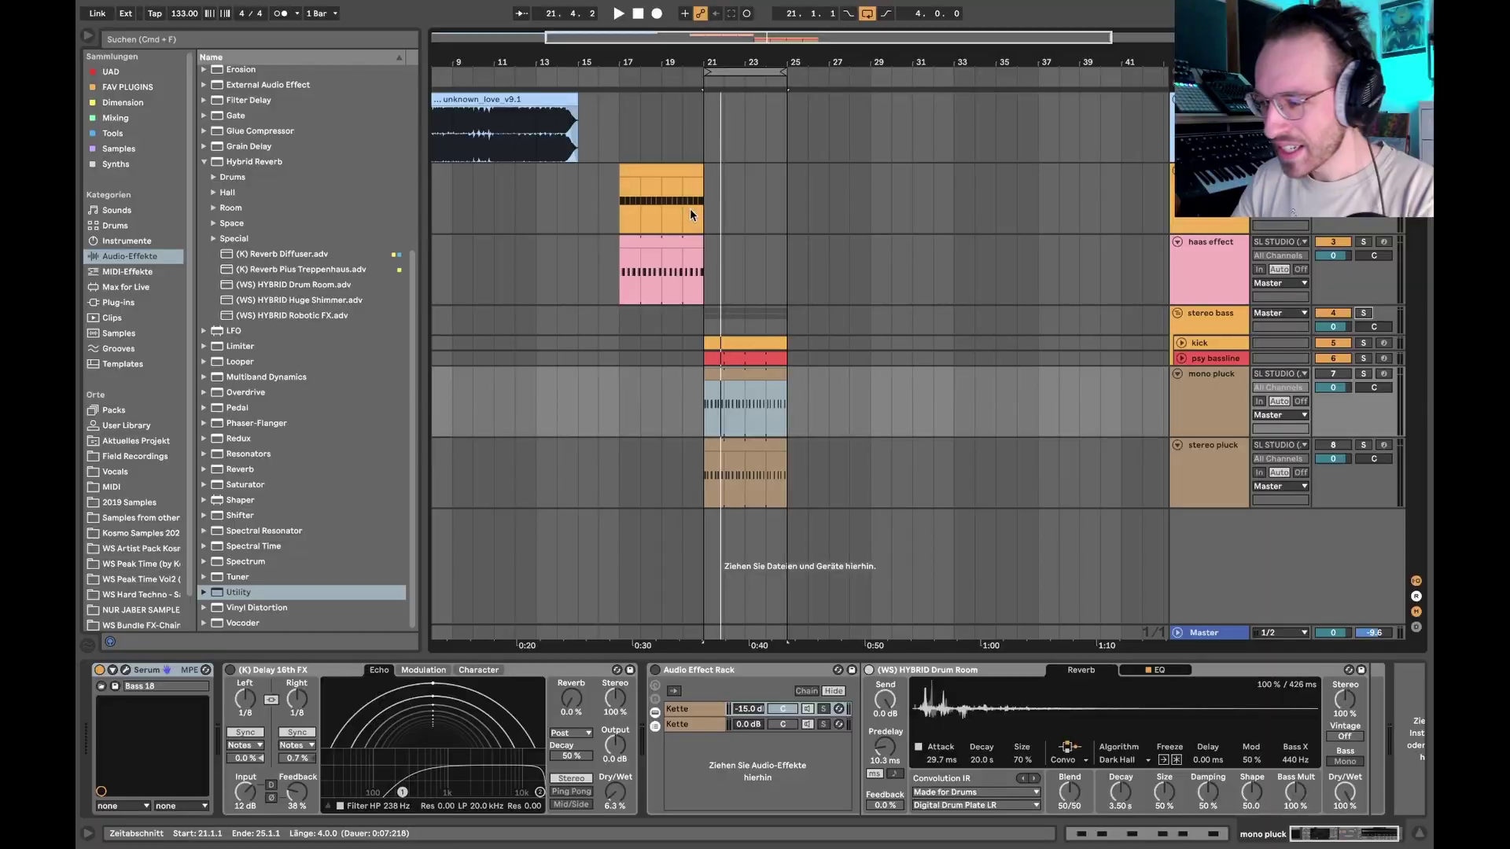
click(706, 196)
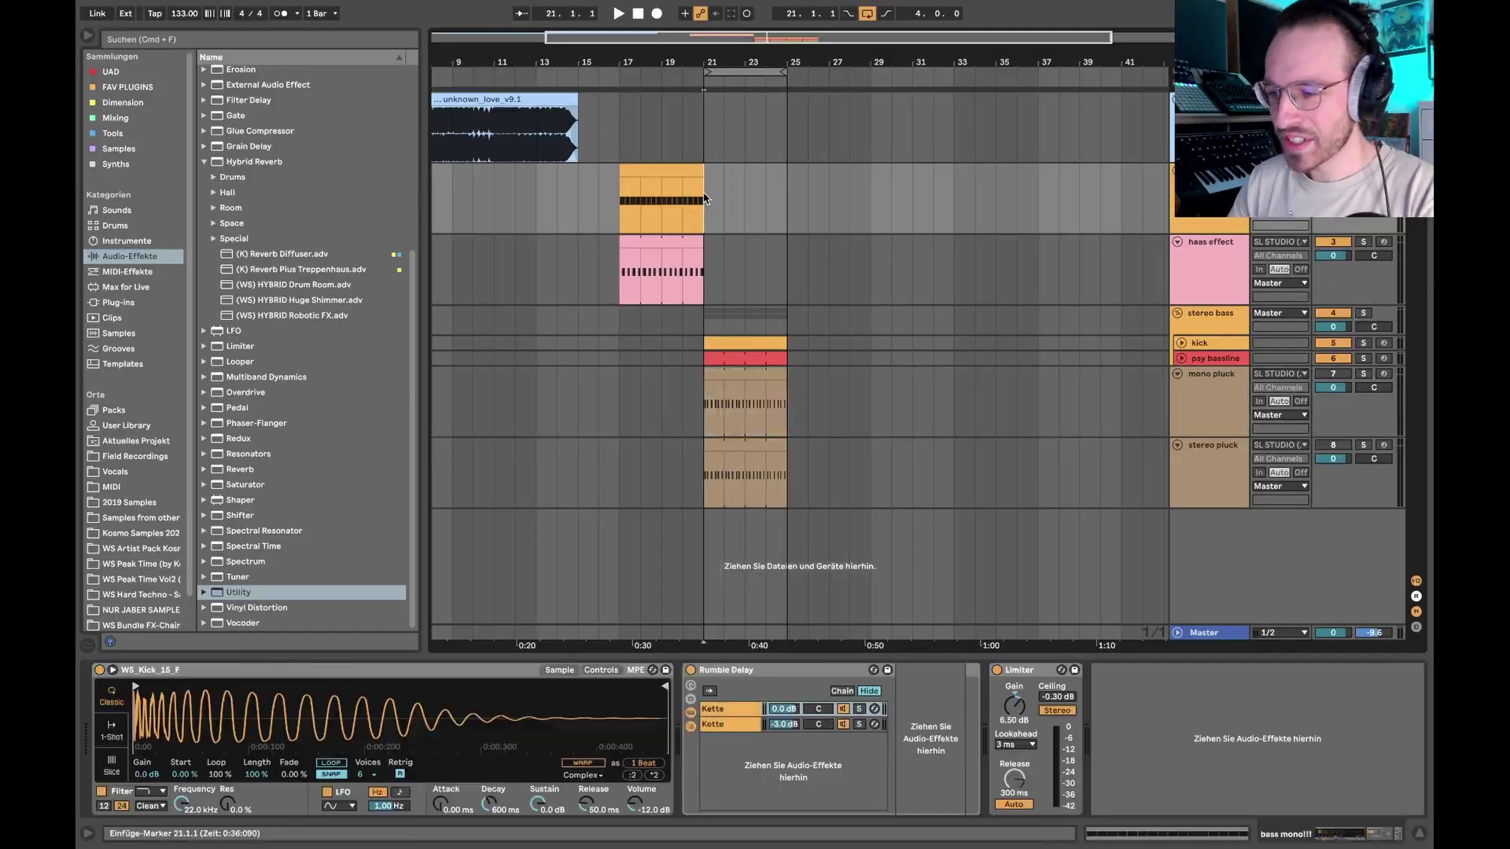
click(725, 374)
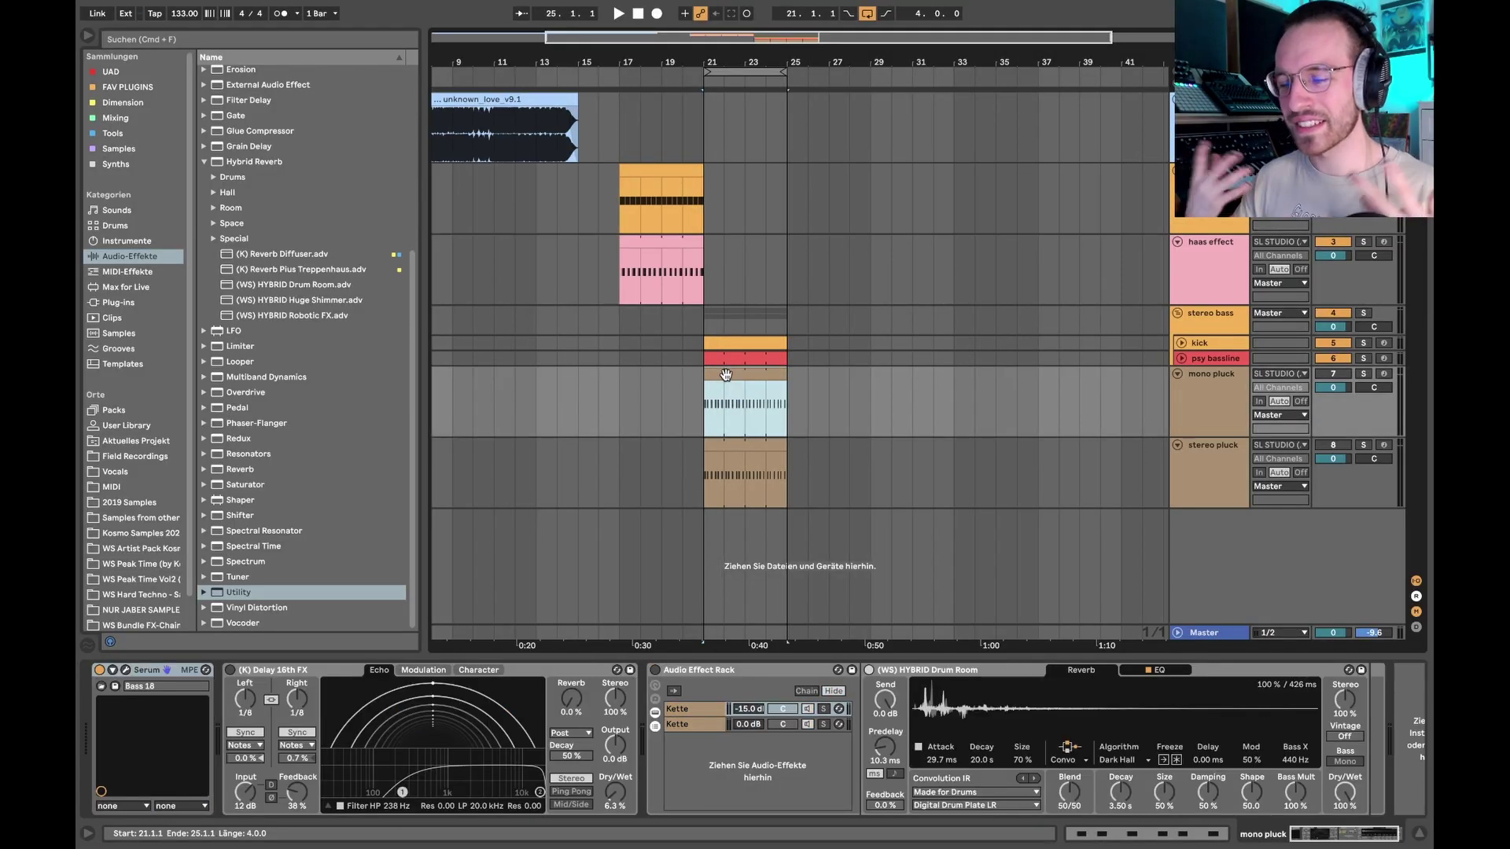
click(125, 670)
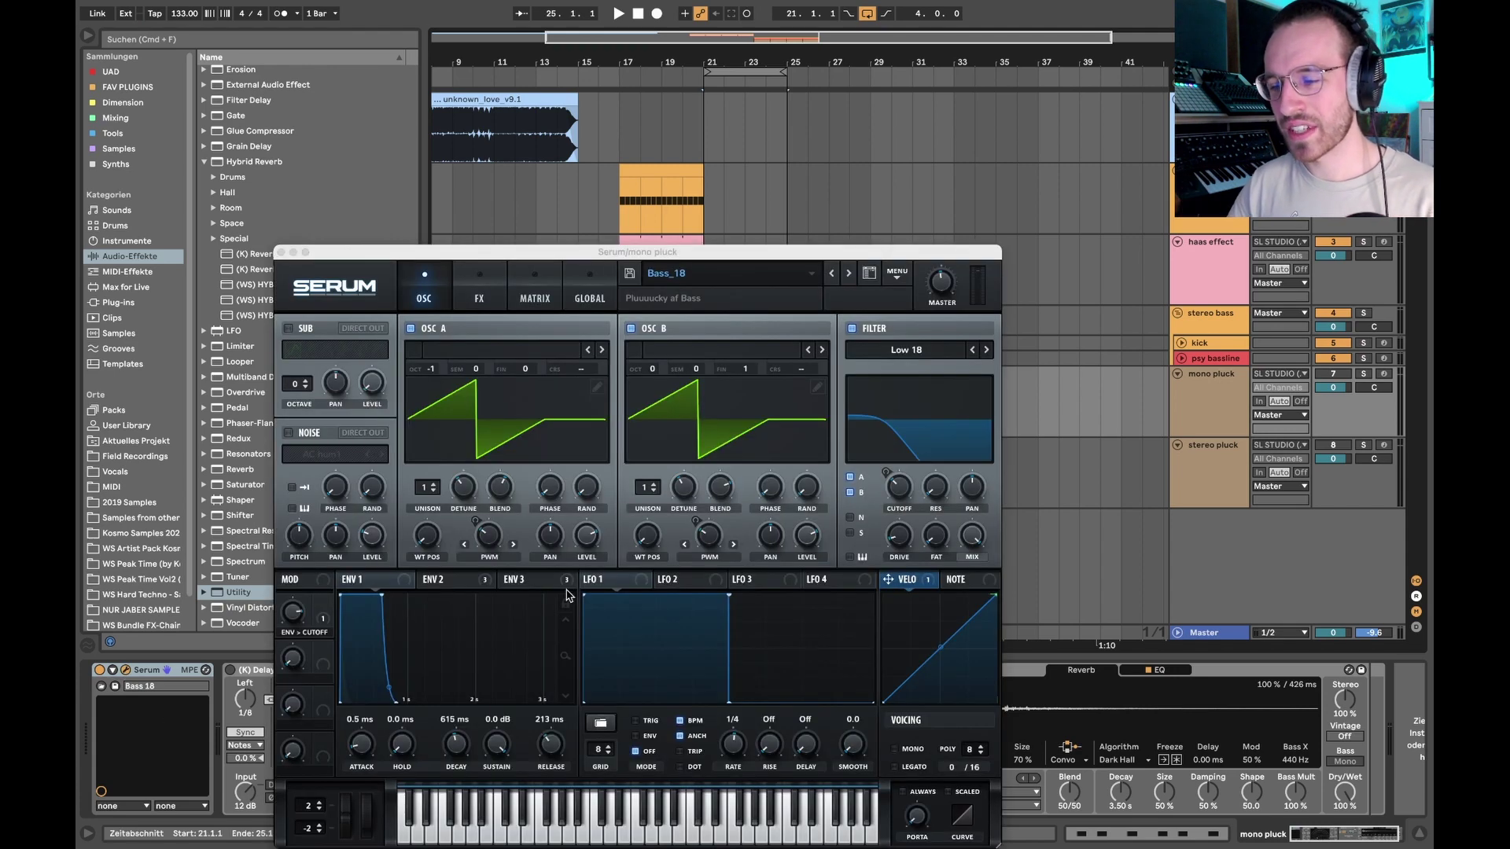
Raise the mono pluck's OSC A unison to 9 voices, and further to 16 voices.
drag(423, 486, 434, 419)
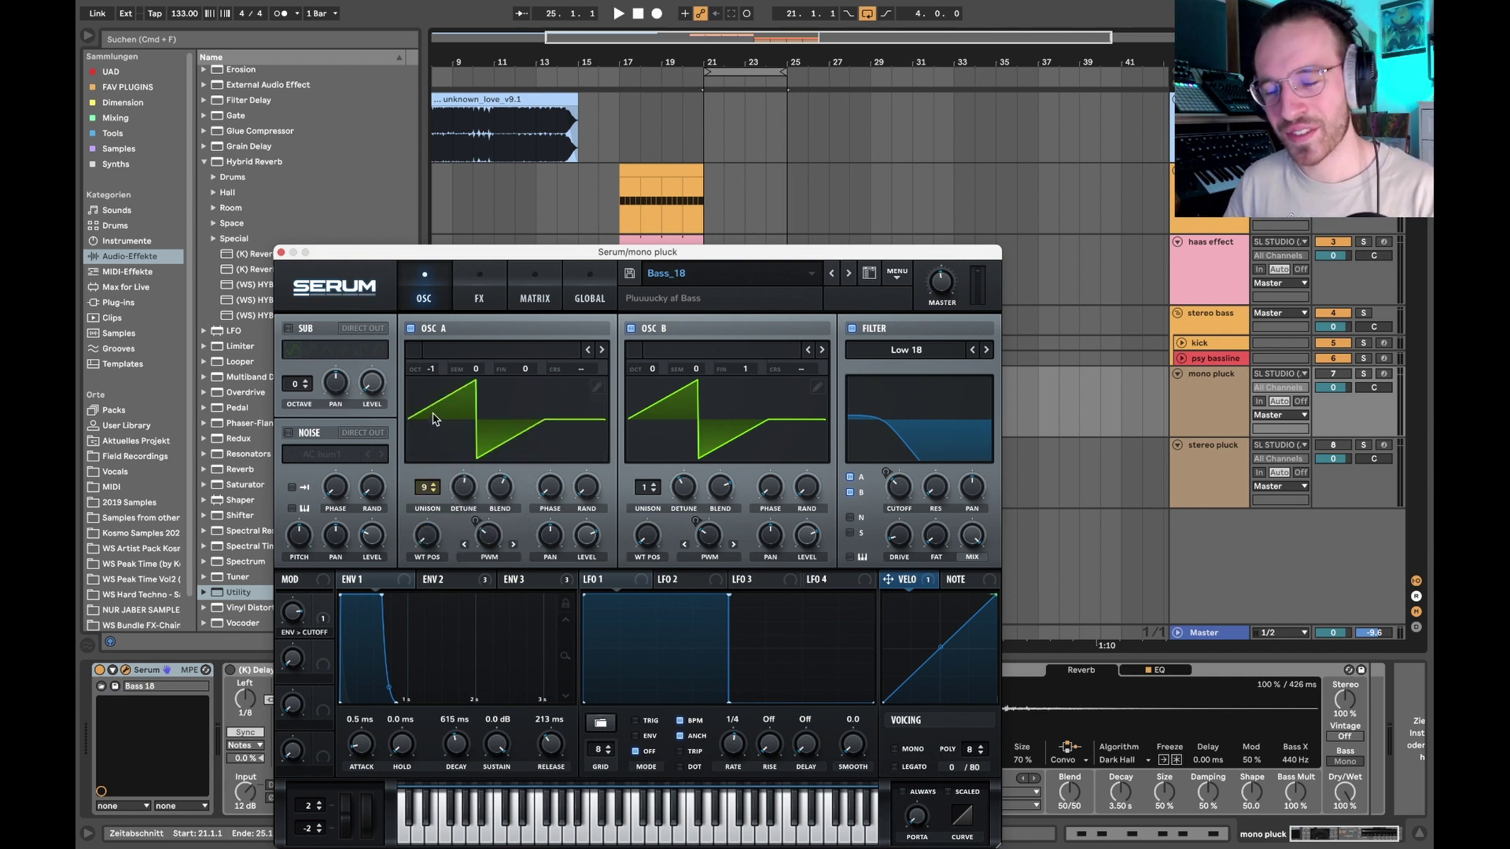
mouse_move(445, 578)
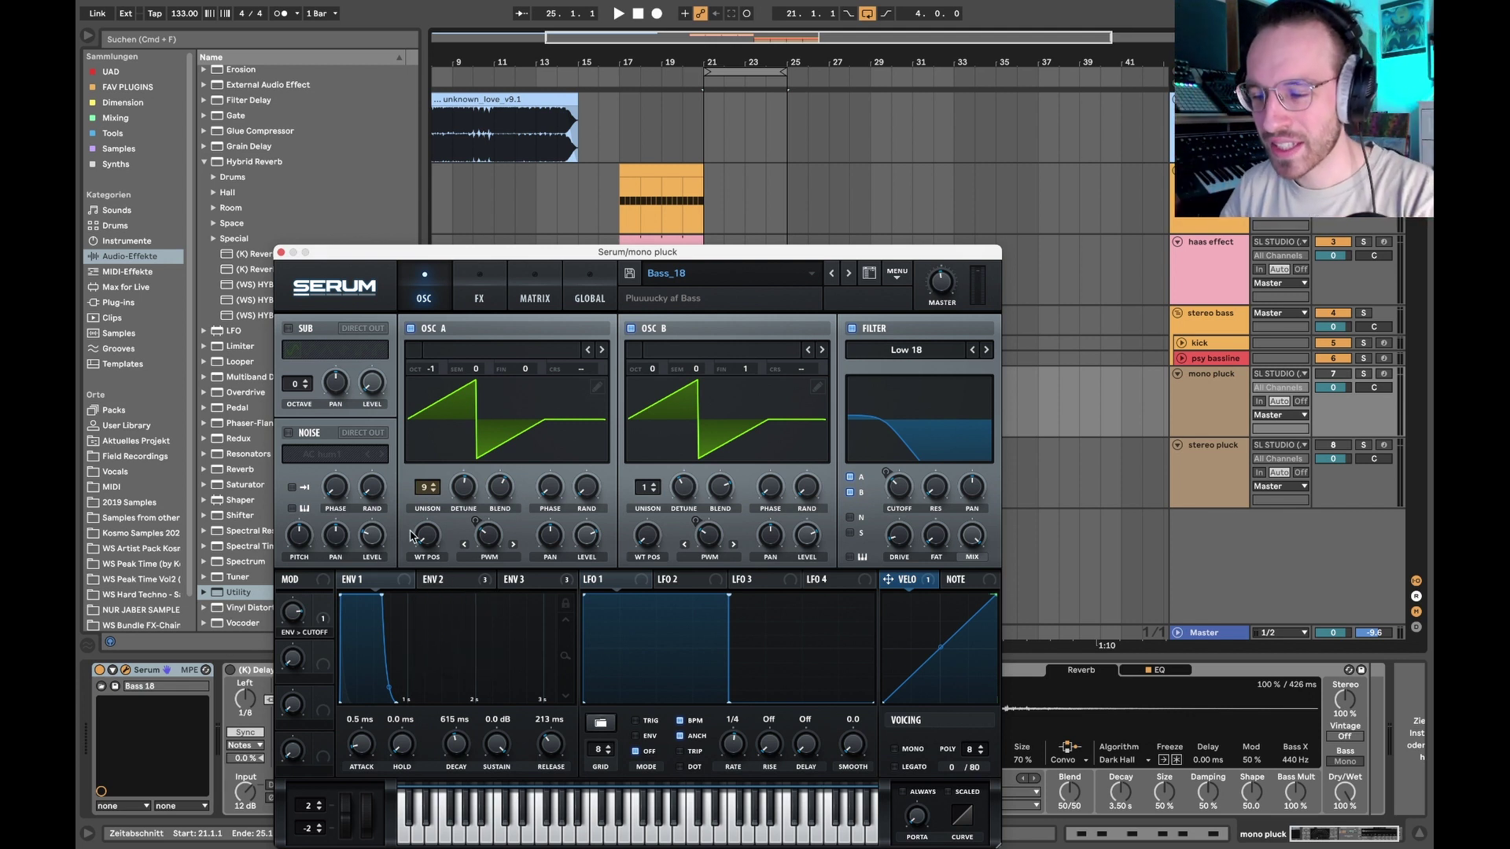
mouse_move(434, 497)
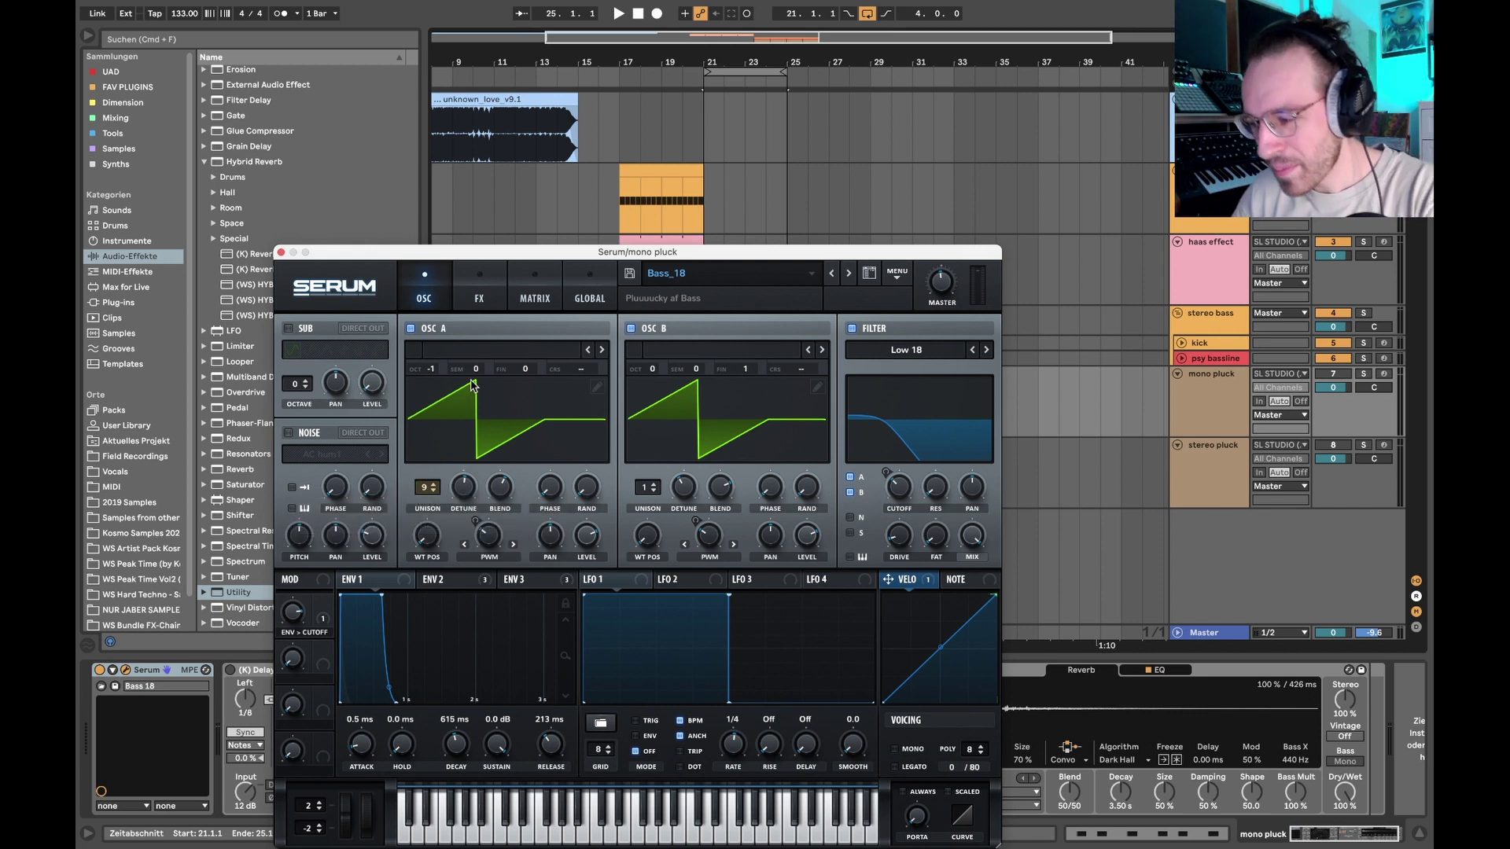
mouse_move(490, 535)
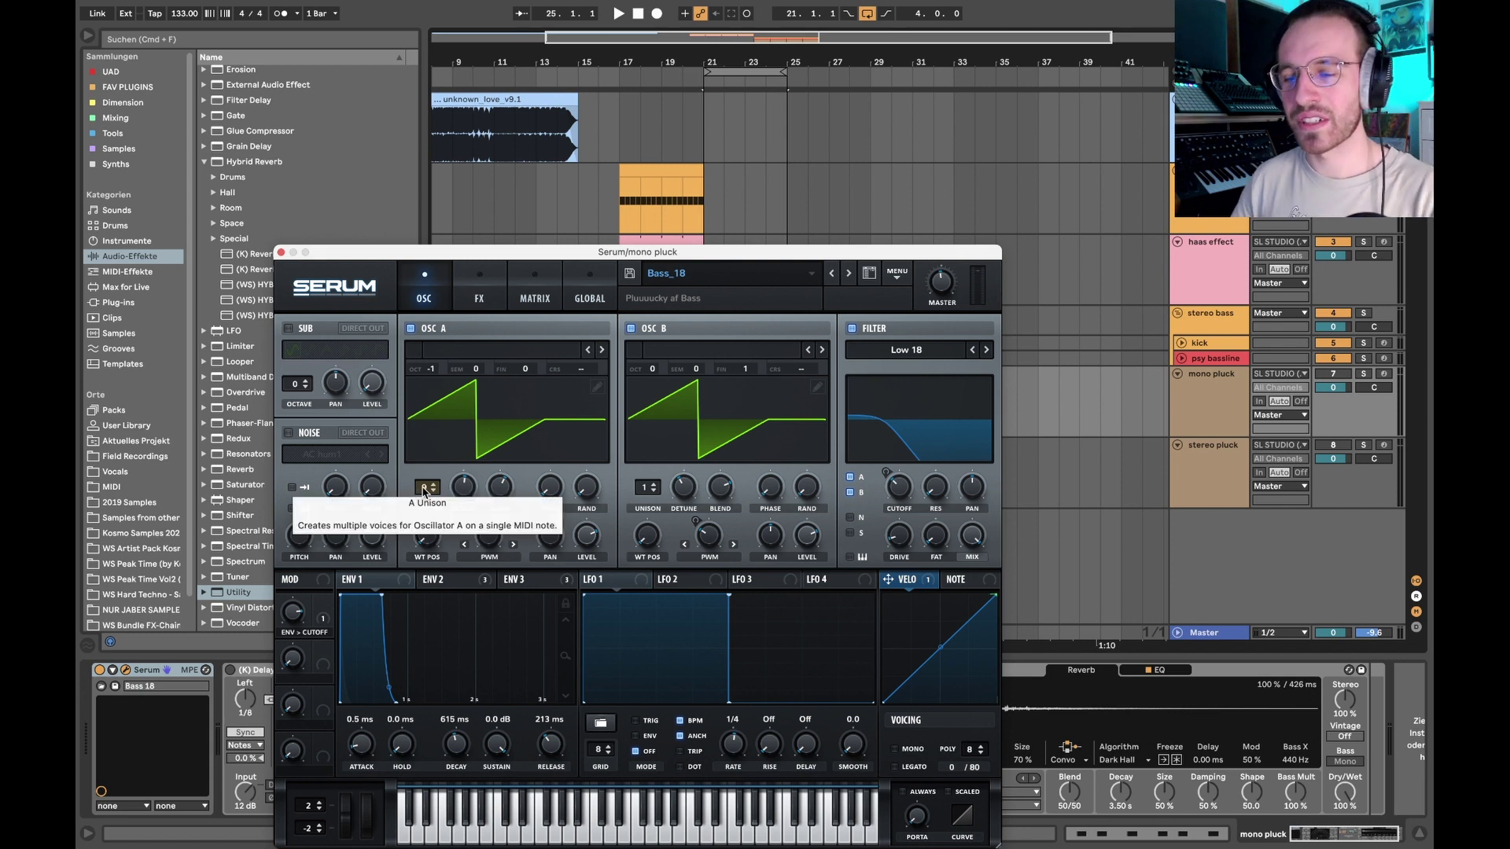
drag(425, 489, 506, 381)
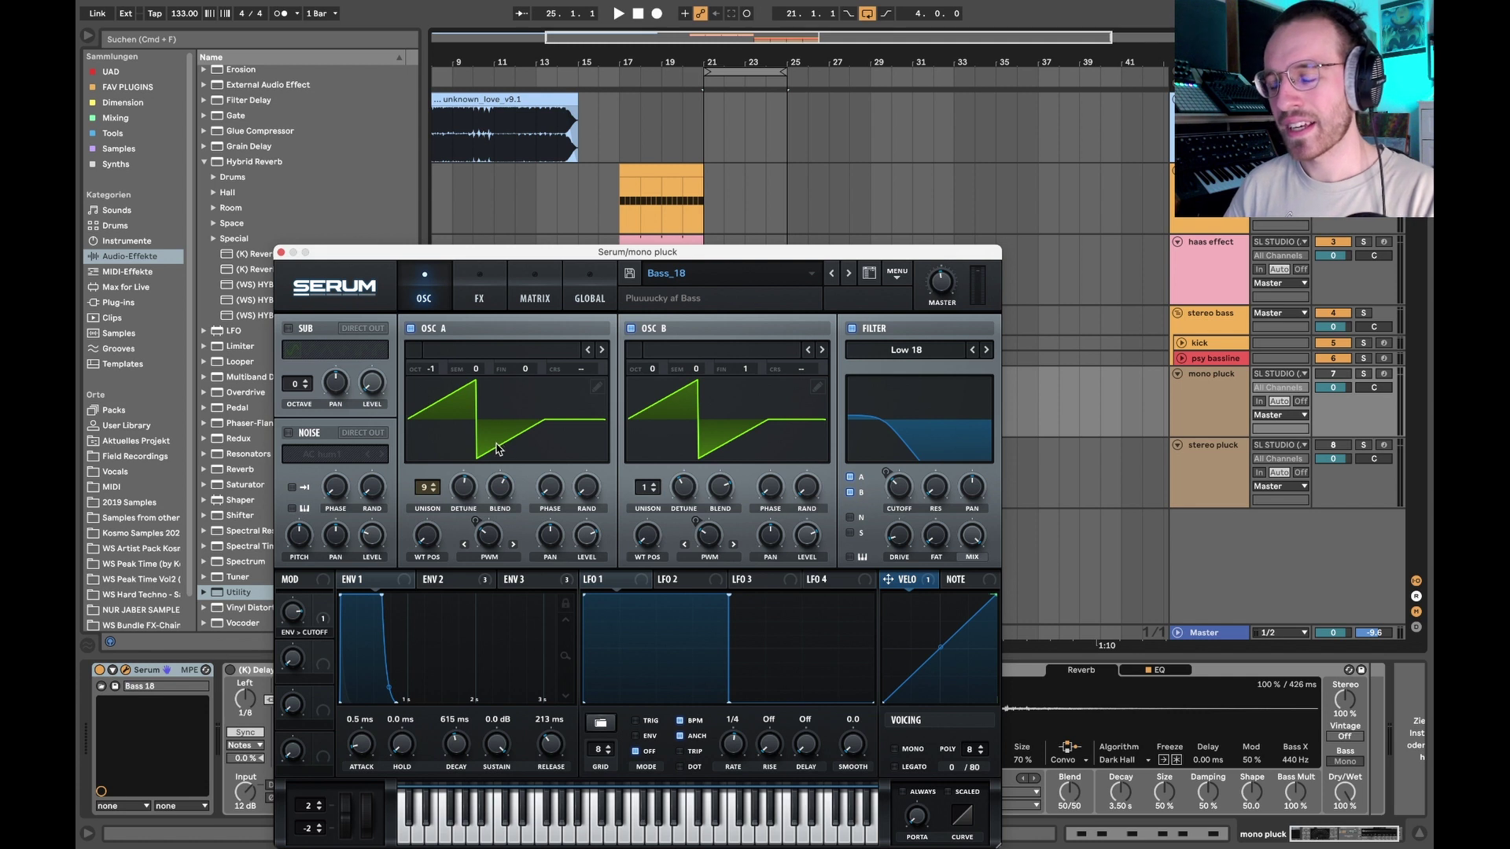
drag(423, 491, 429, 382)
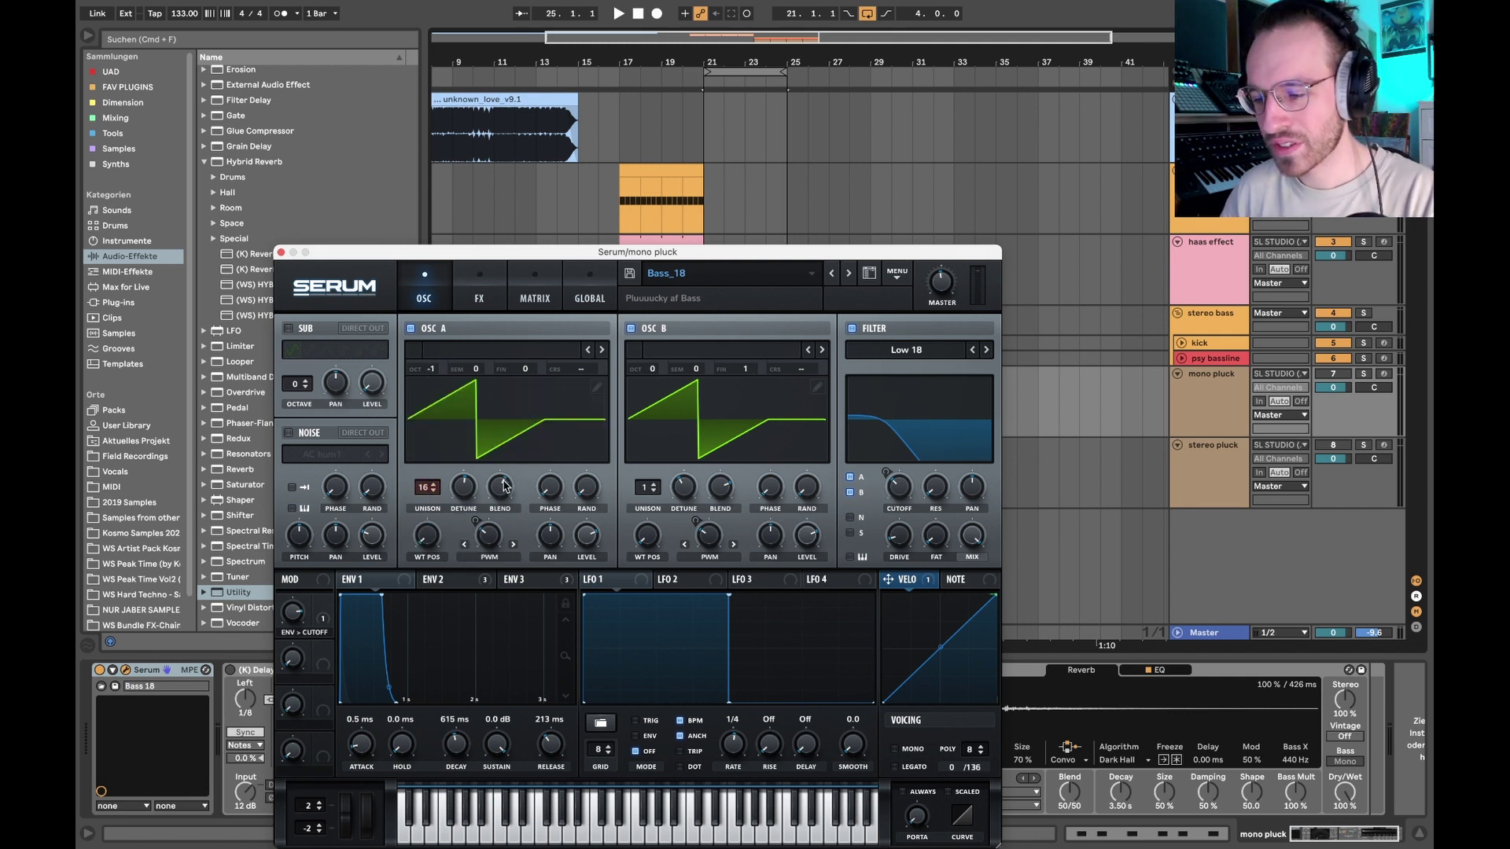
Turn down OSC A's unison blend in the mono pluck's Serum and reset its unison to 1 voice.
drag(503, 485, 447, 444)
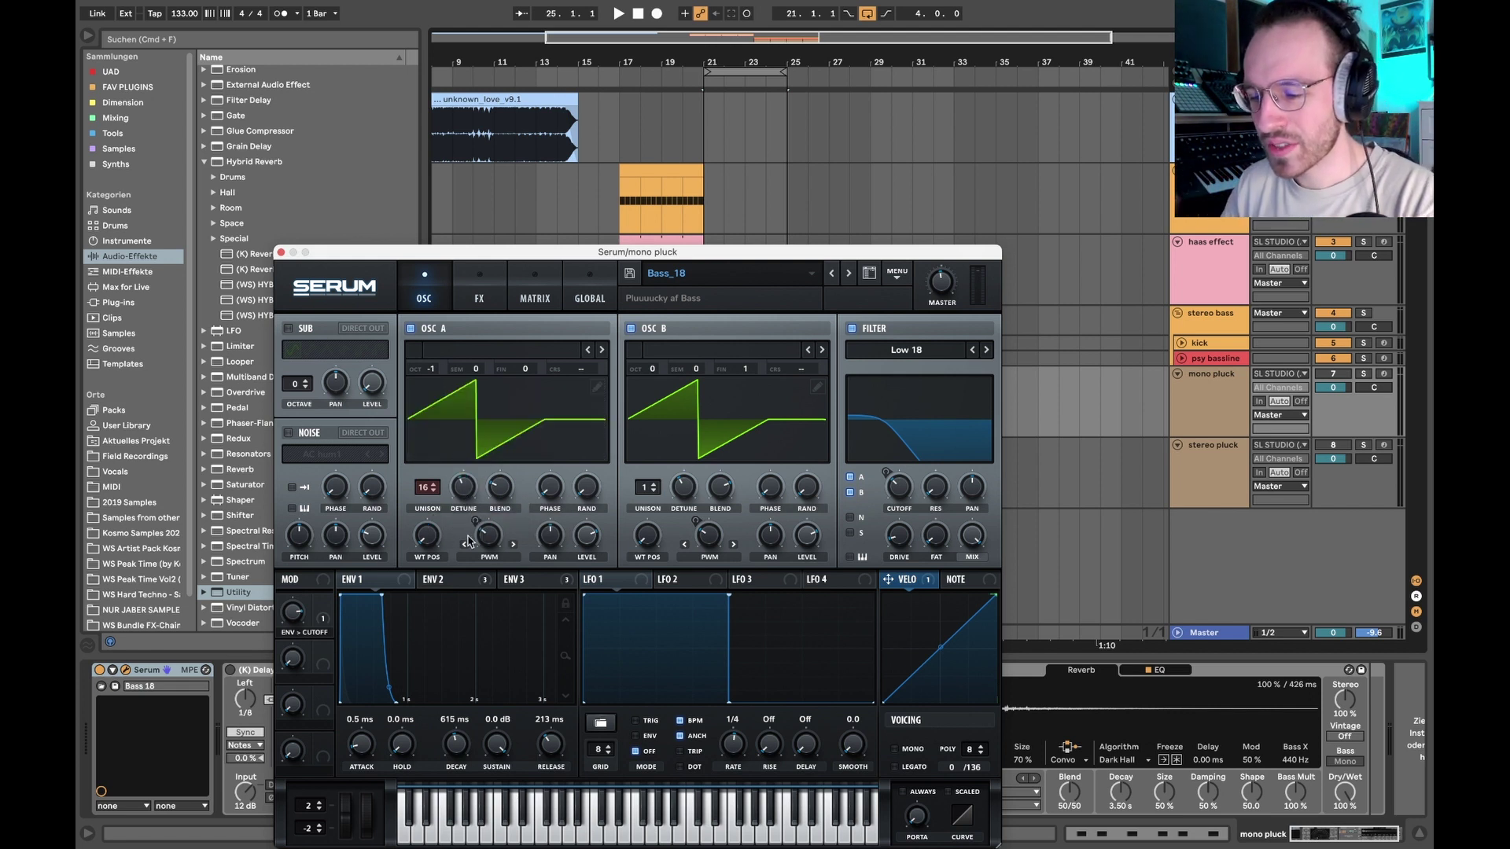
double_click(424, 489)
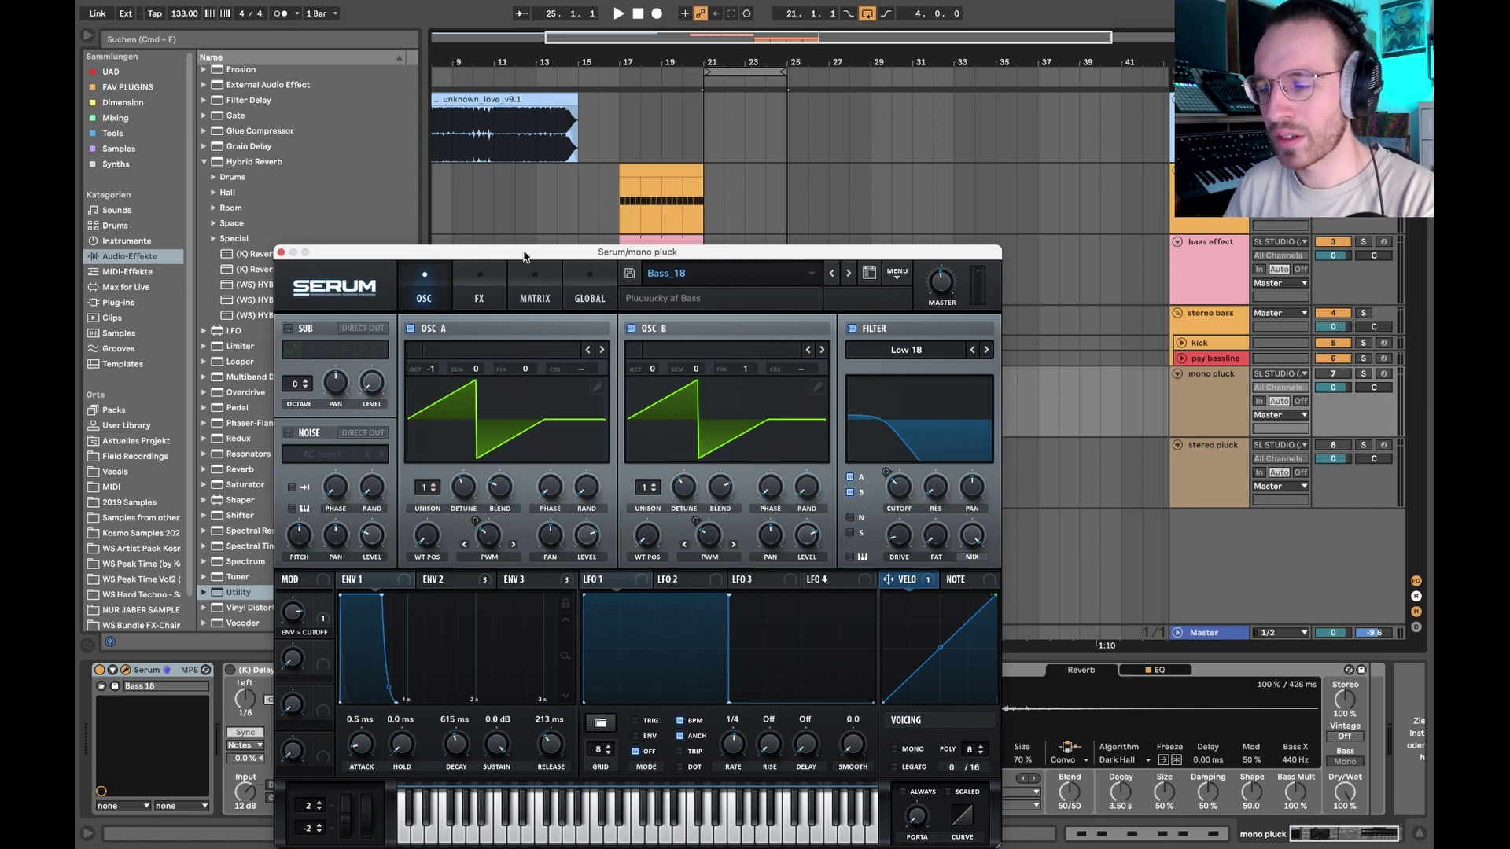
drag(523, 253, 648, 163)
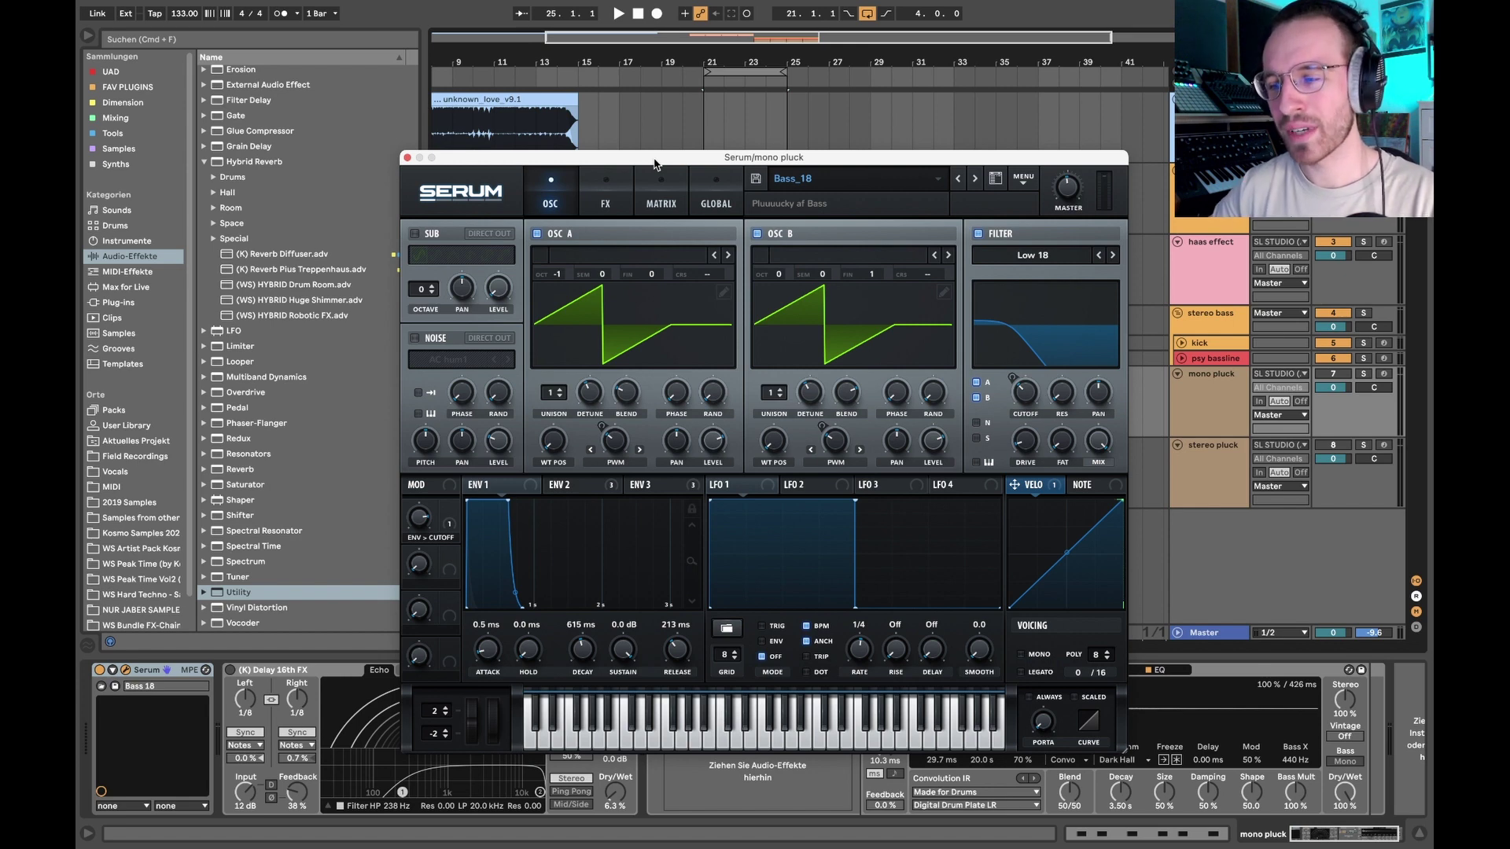
drag(653, 164, 651, 153)
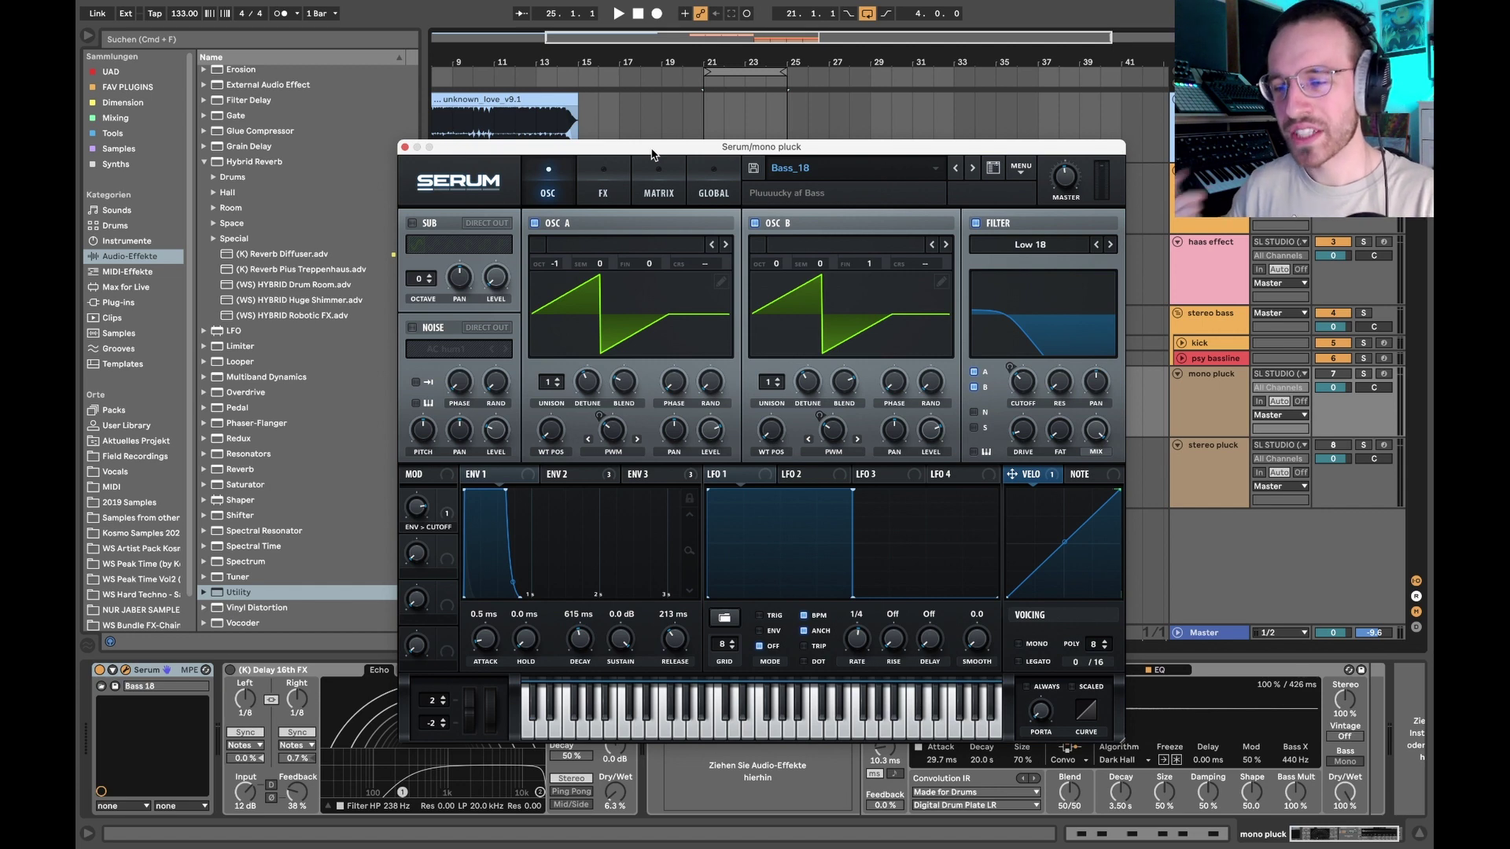
Loop bars 1 to 15 around the unknown_love_v9.1 clip and enlarge its waveform in the arrangement.
click(586, 96)
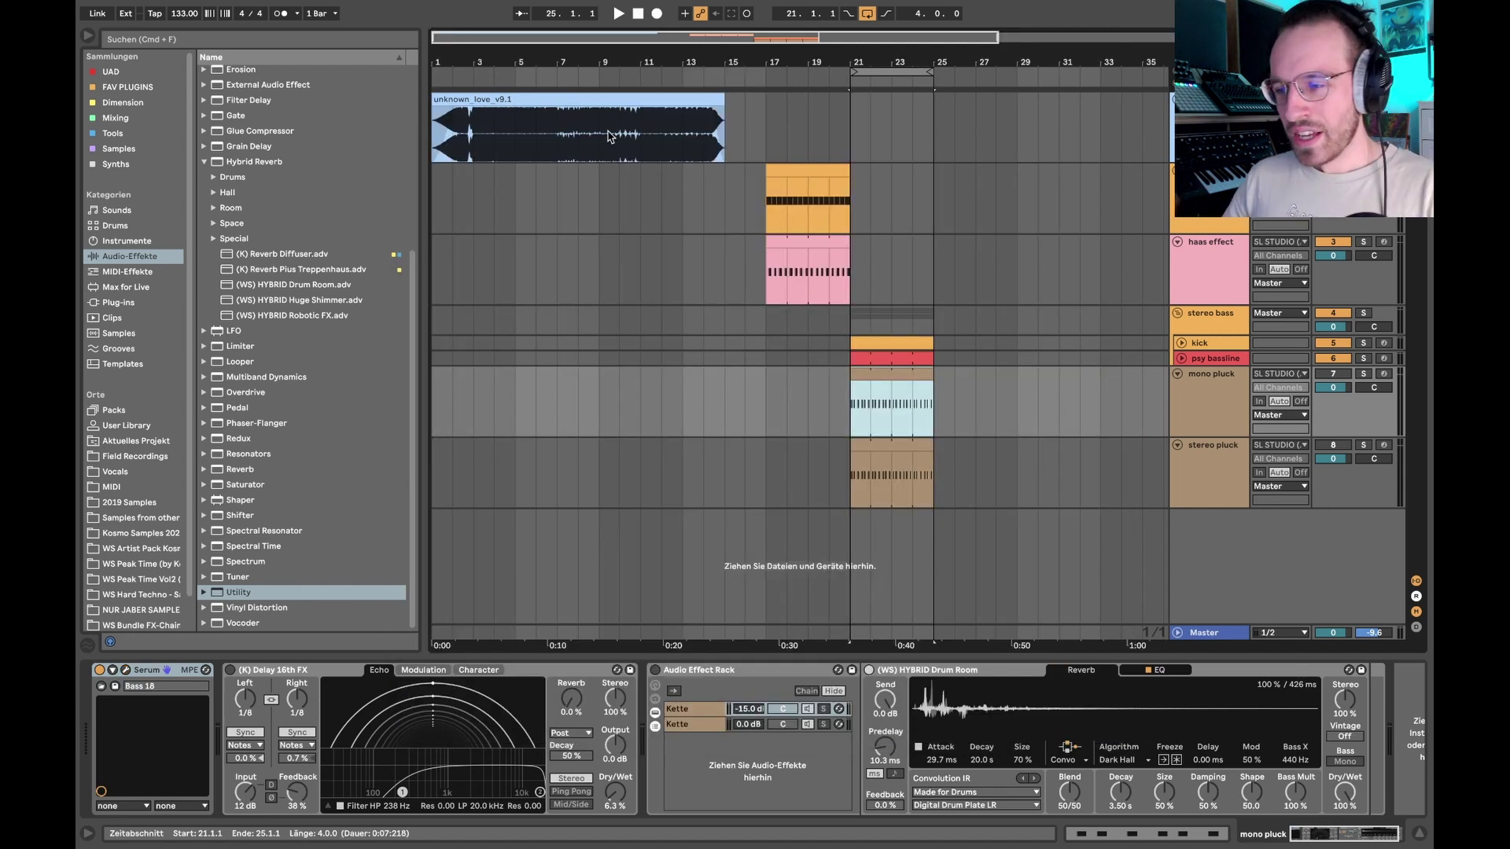
key(super+l)
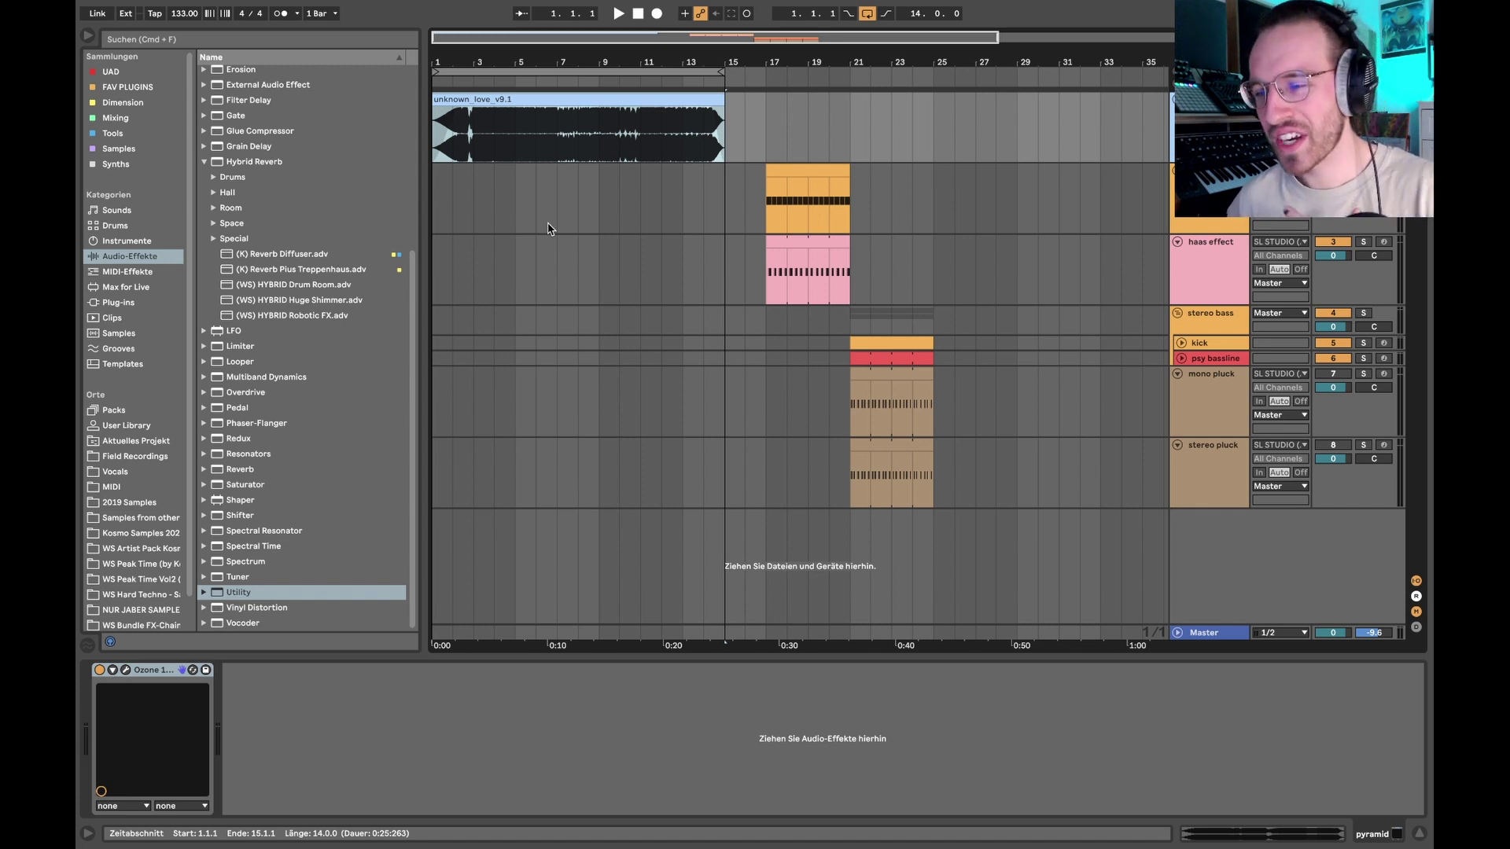
key(q)
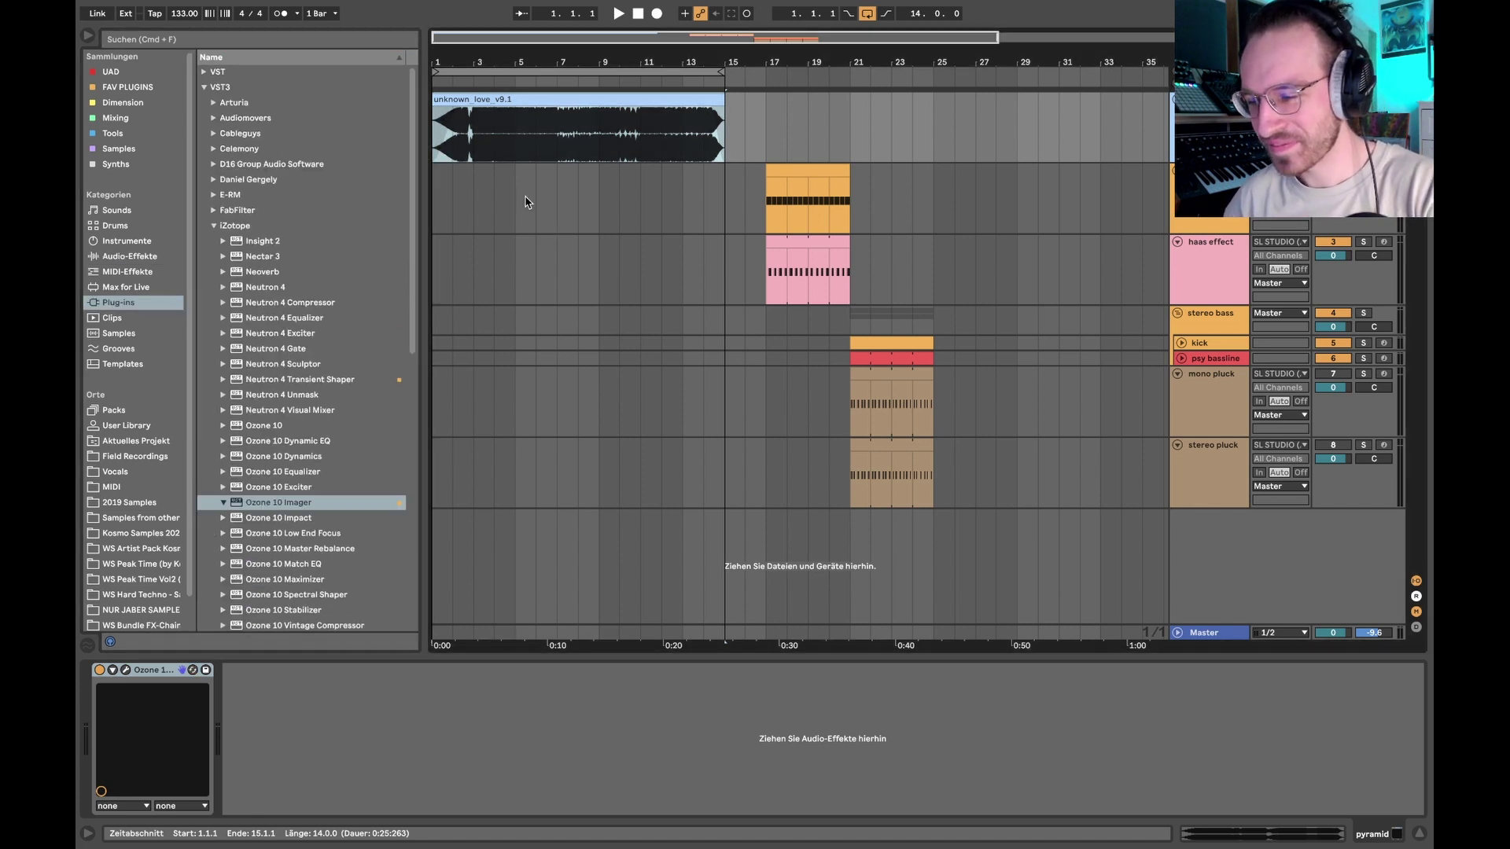
key(z)
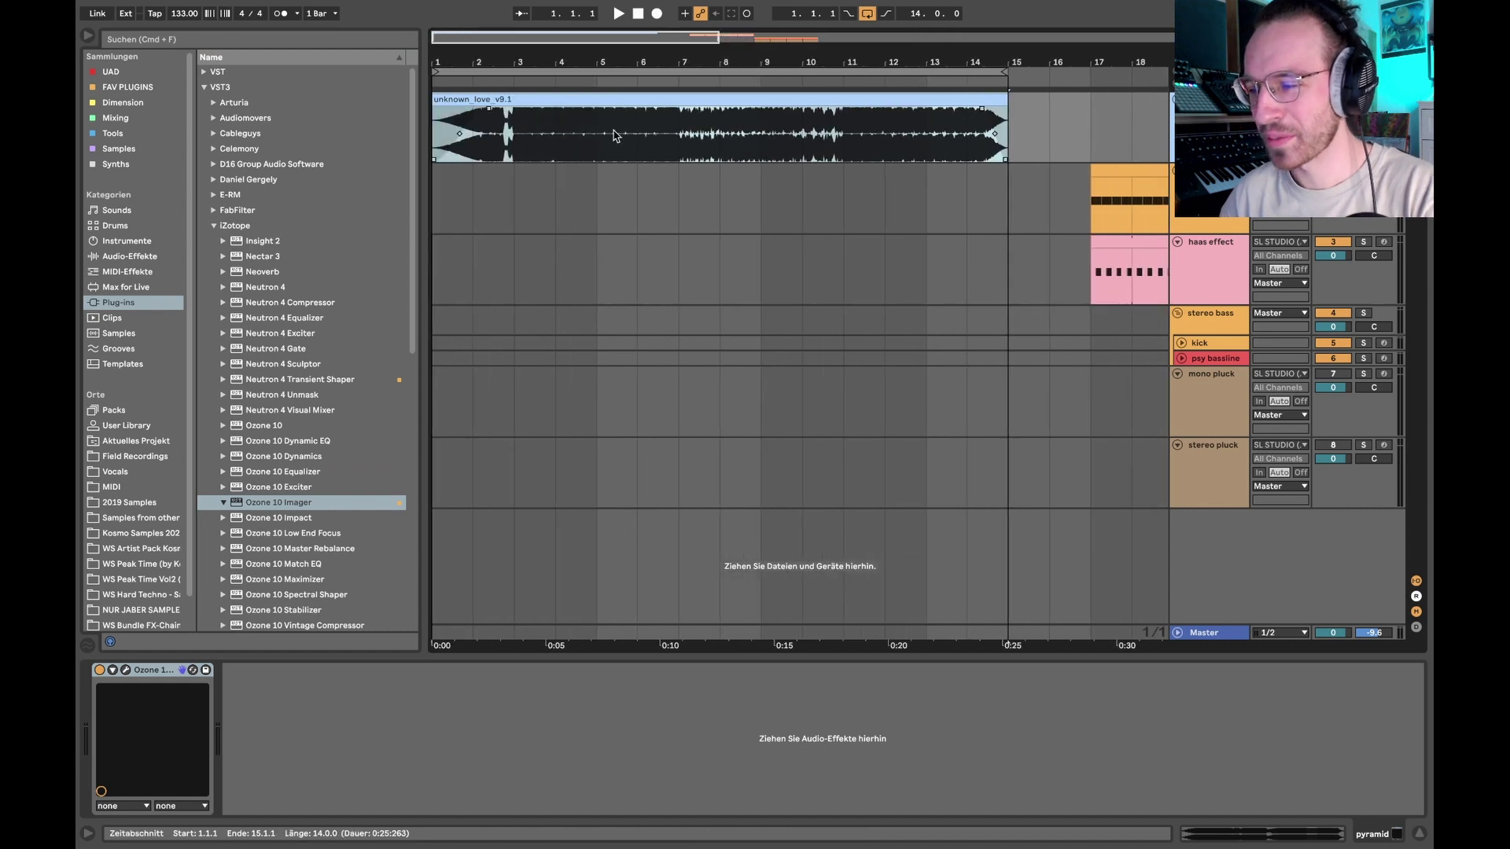
key(z)
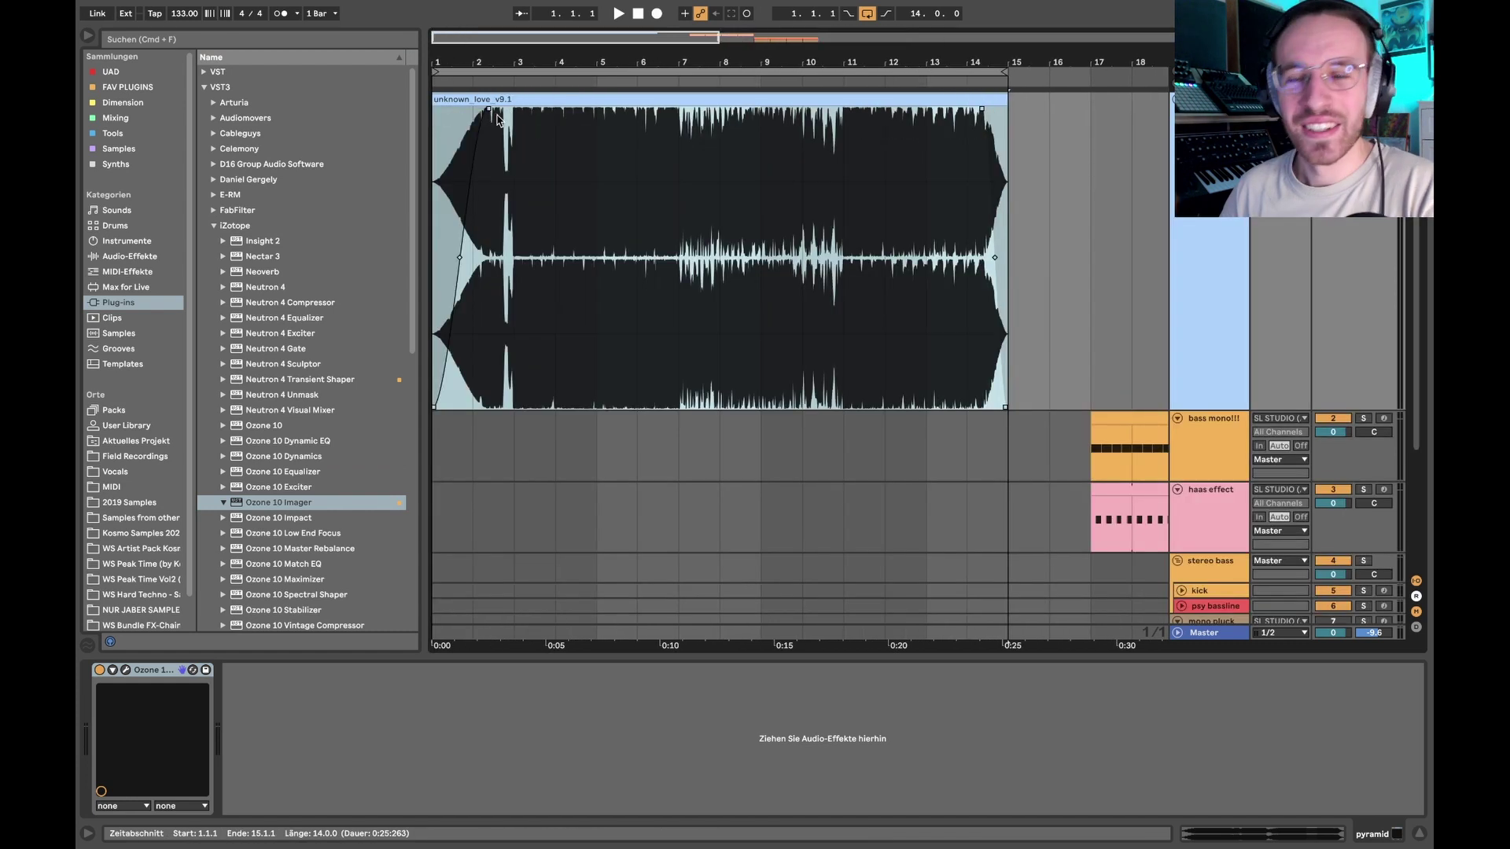
Open Ozone 10 Imager on the pyramid track and set the playback start to bar 2.
click(123, 670)
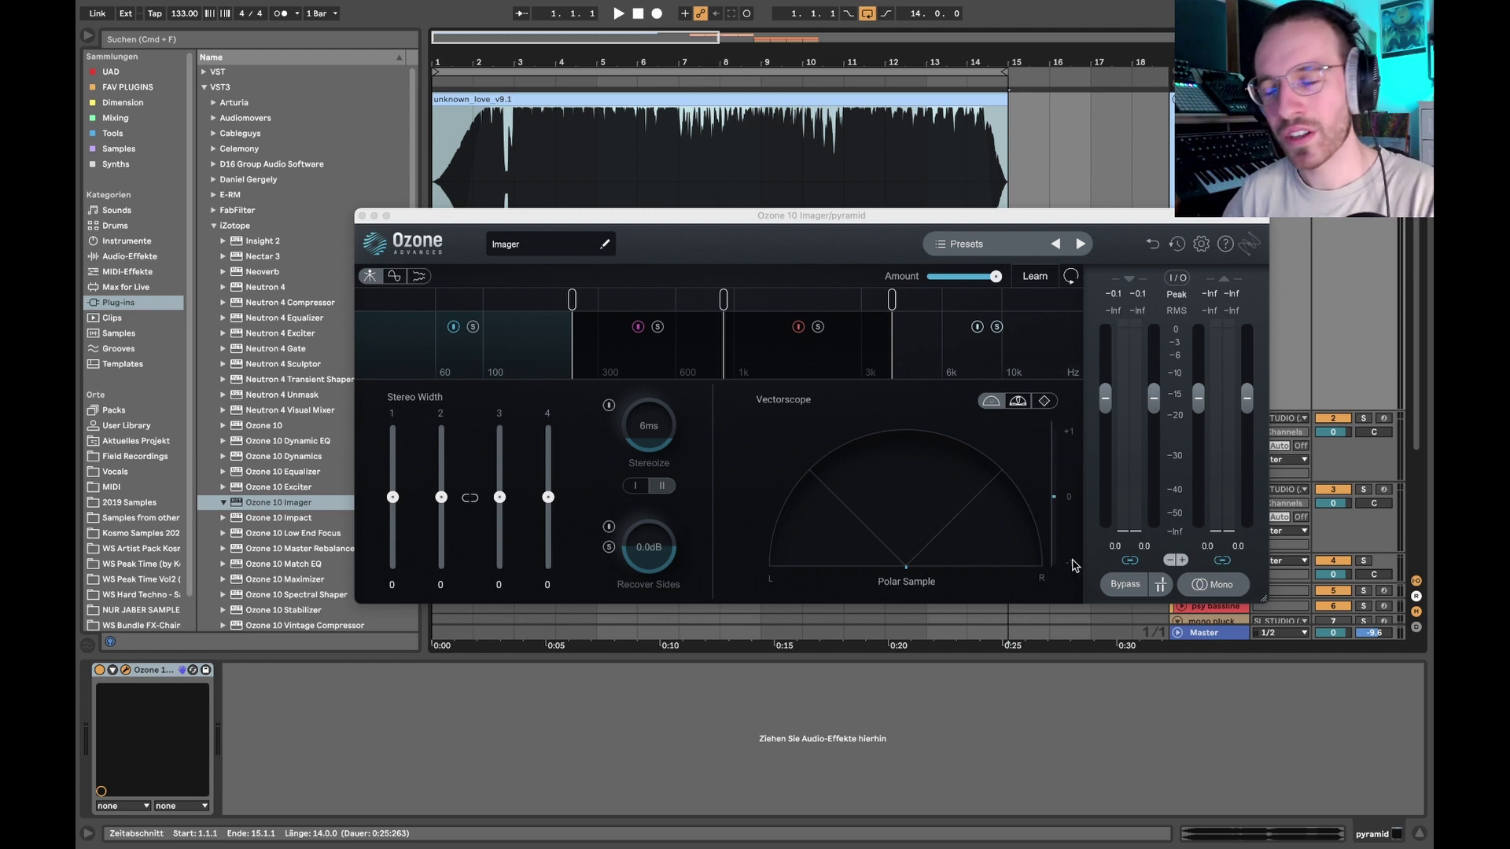
click(1069, 501)
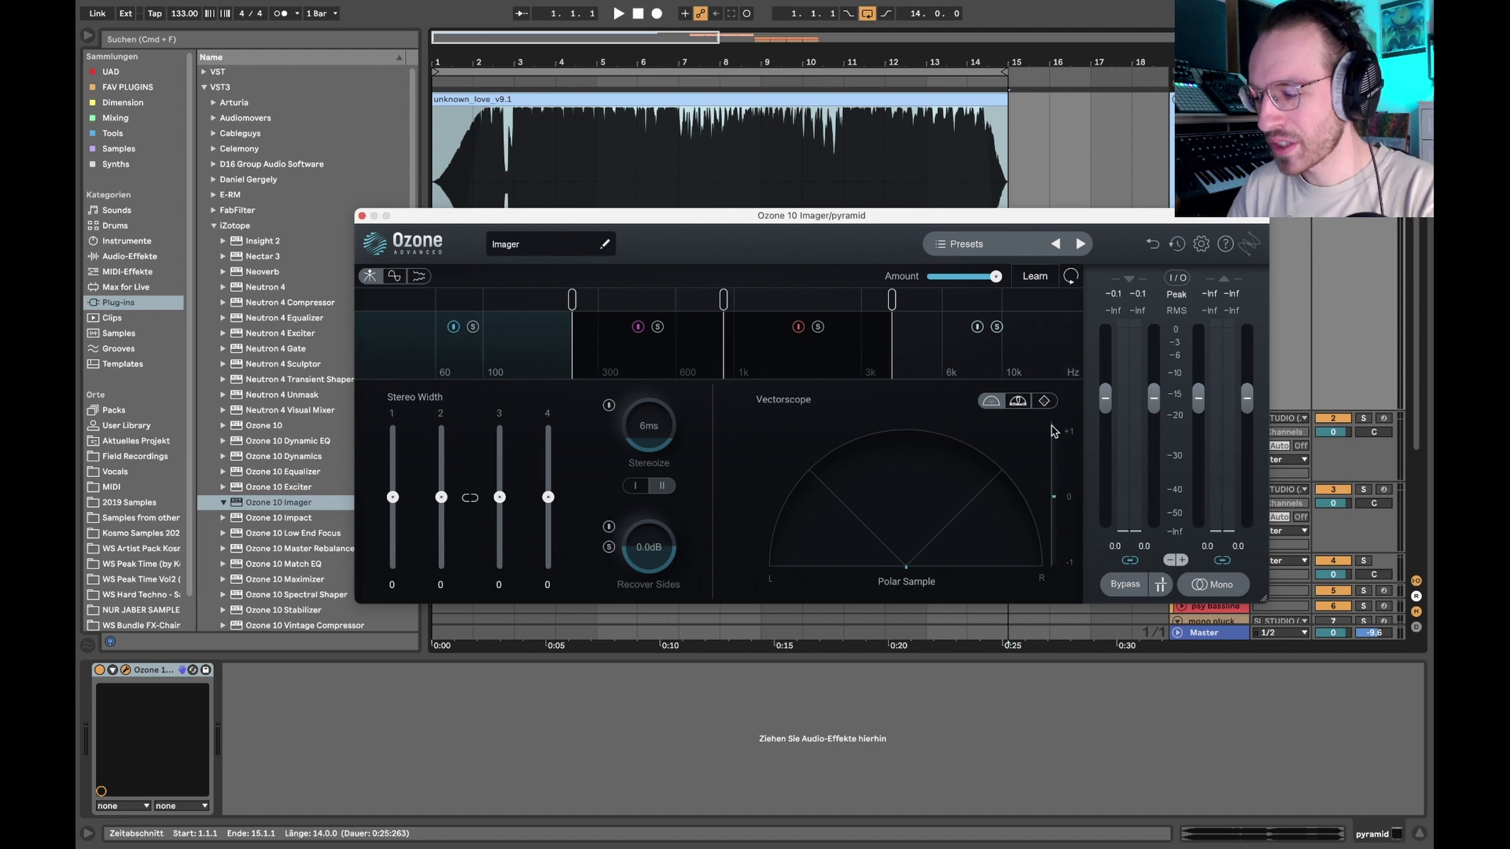
click(515, 142)
click(482, 139)
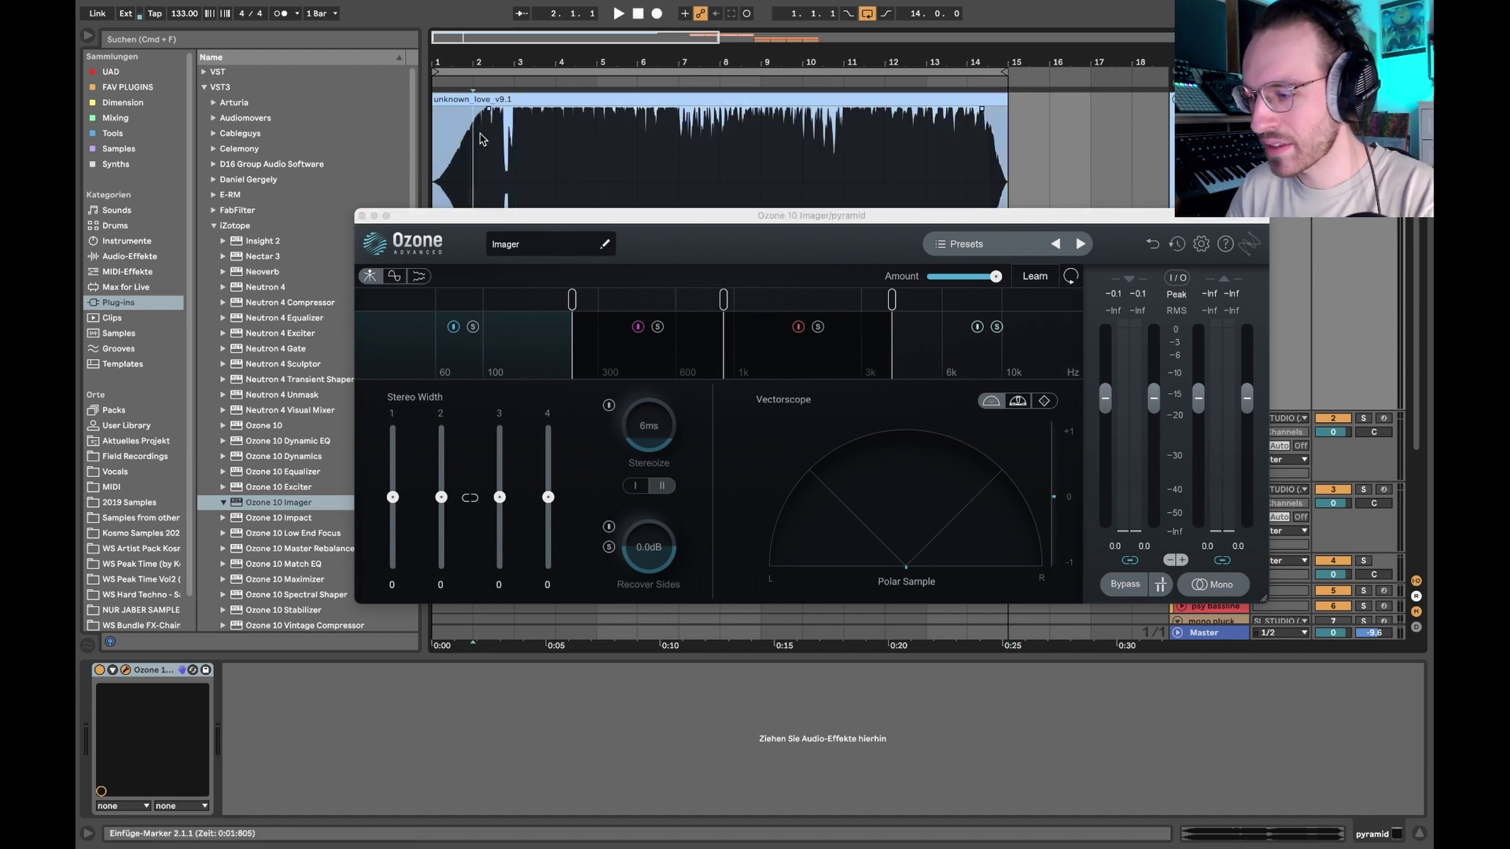
Play the pyramid track while examining the Imager's vectorscope and correlation meter, and stop playback.
key(space)
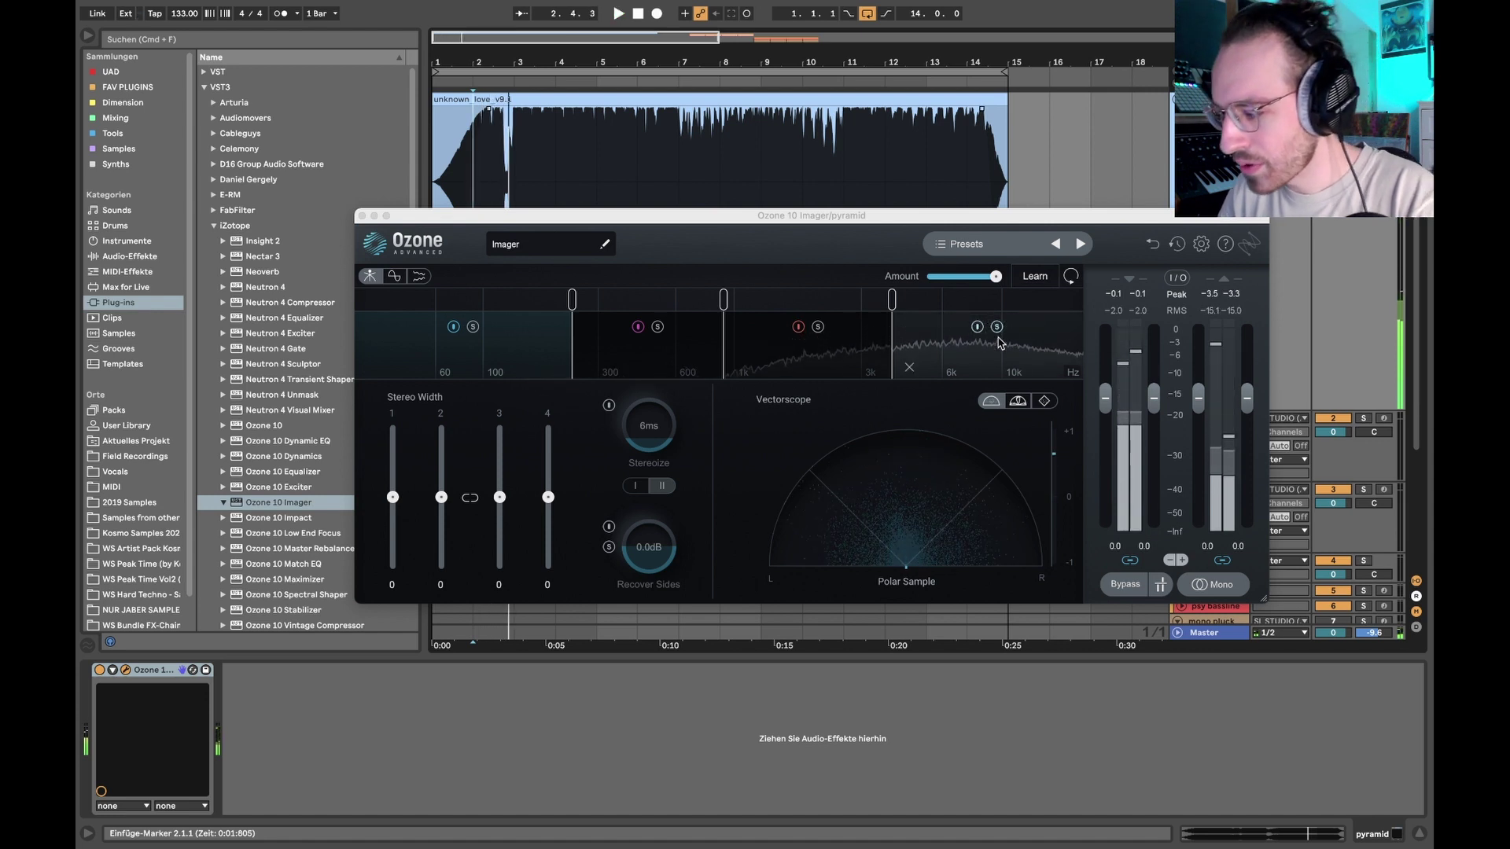
key(space)
key(space)
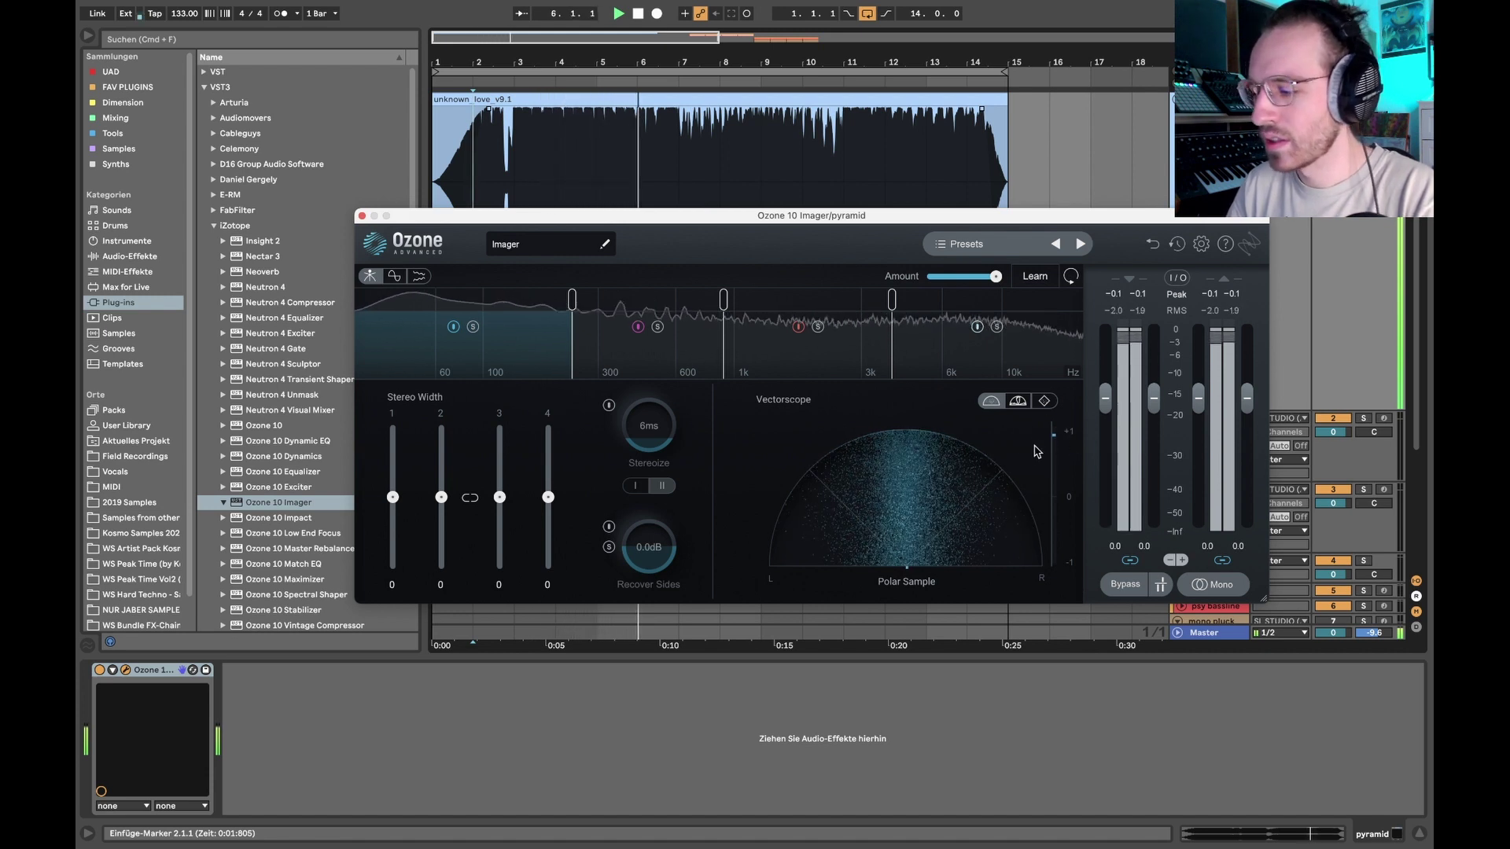
key(space)
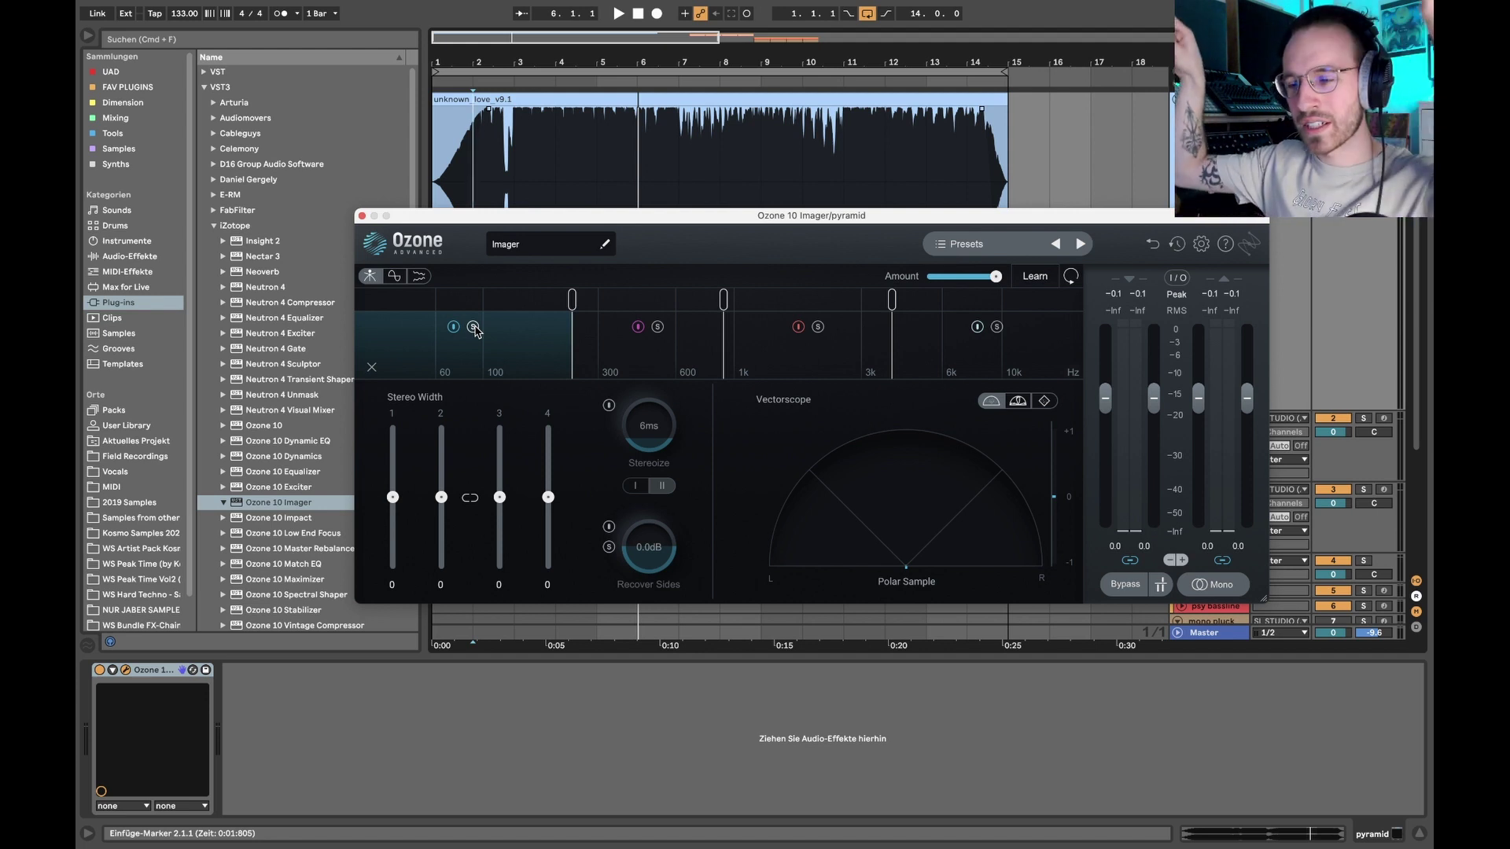
Select the Imager's third frequency band, around 1k to 3k Hz, and shift the plug-in window slightly.
click(792, 344)
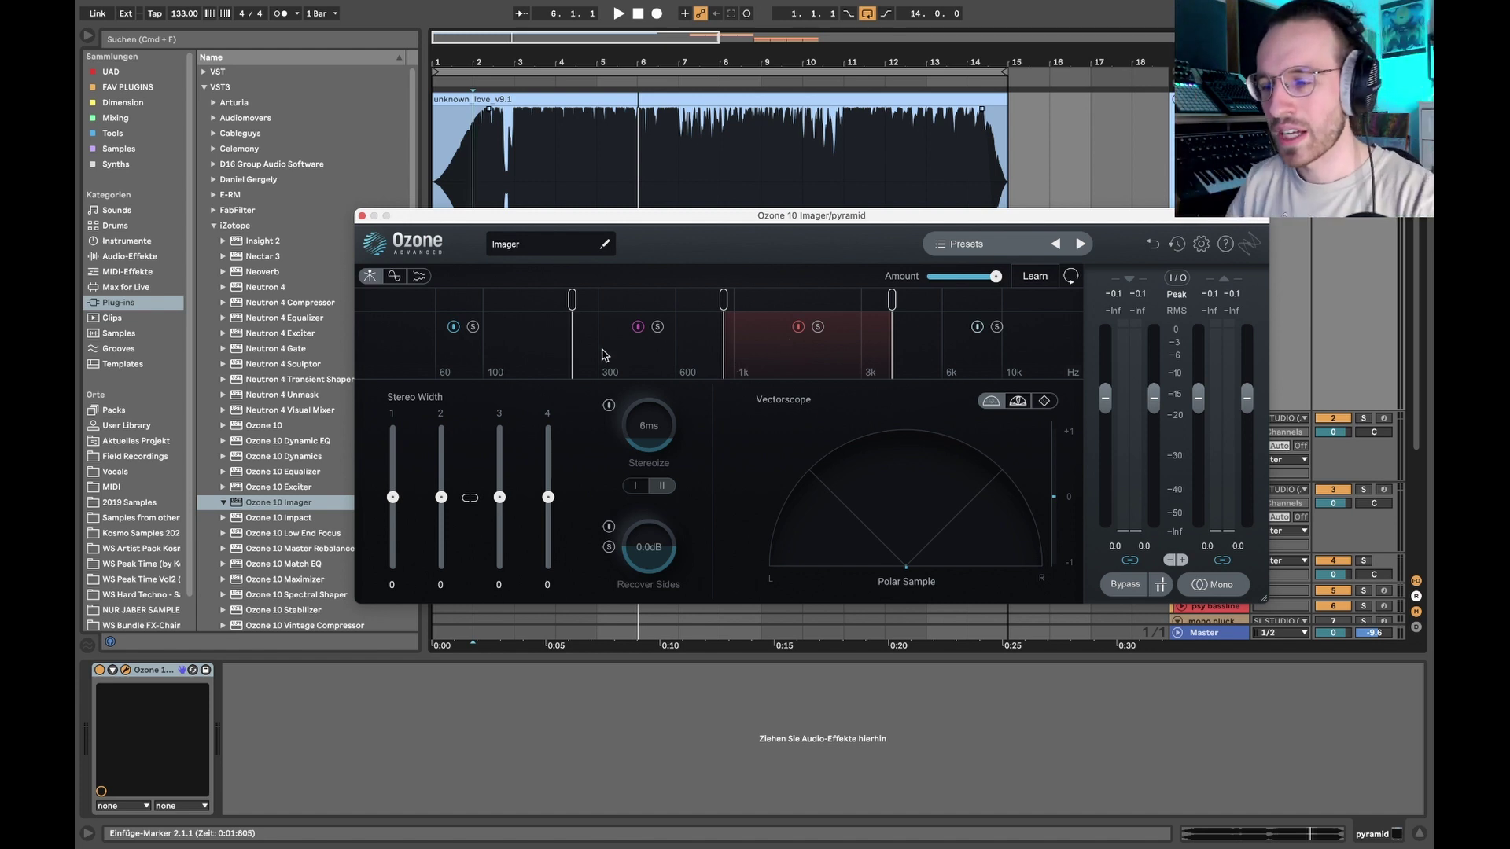
drag(522, 220, 513, 213)
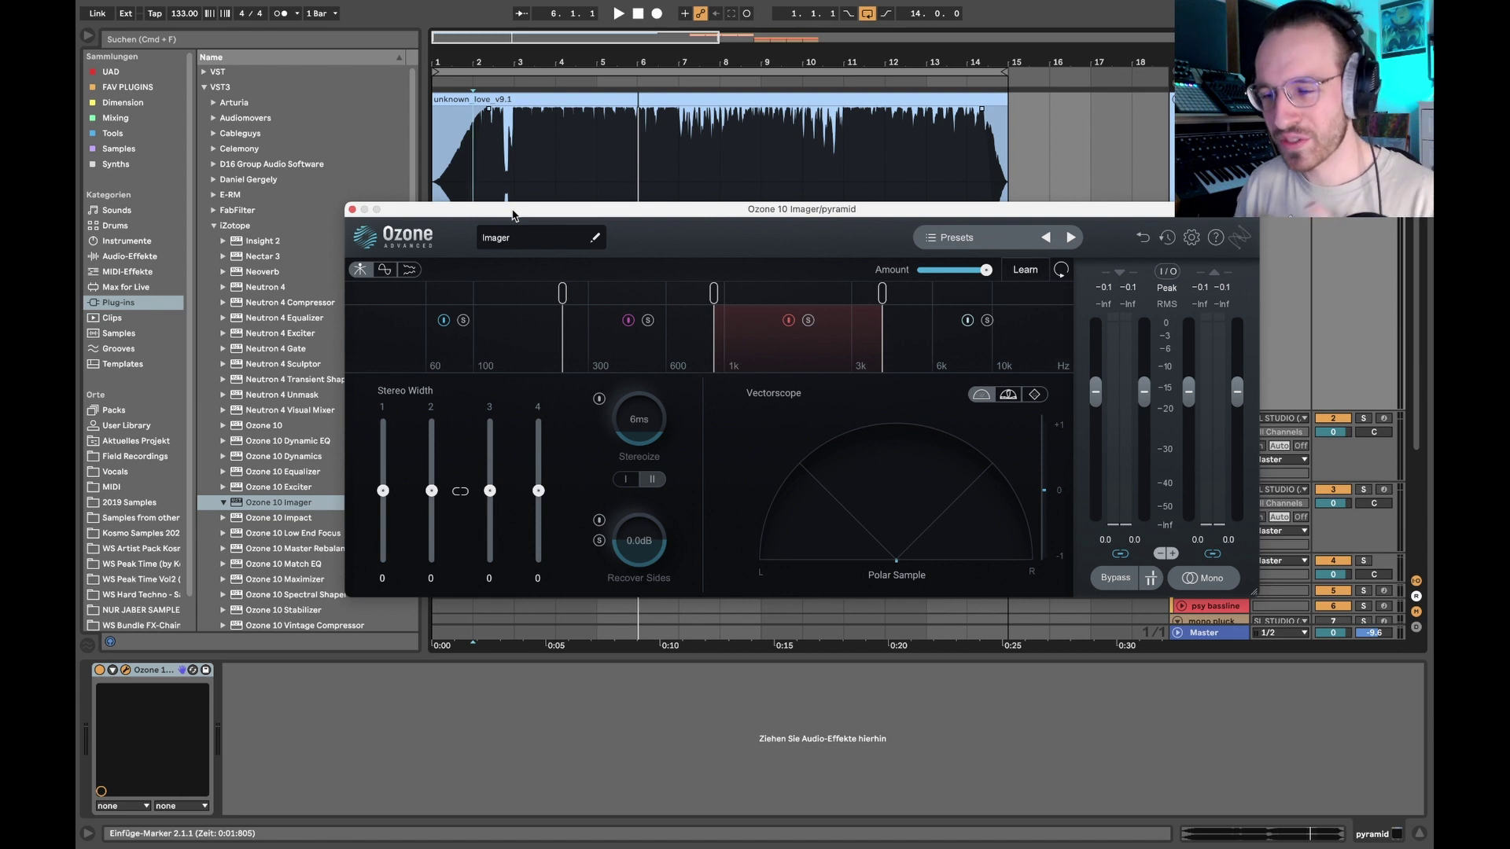
drag(513, 214, 504, 208)
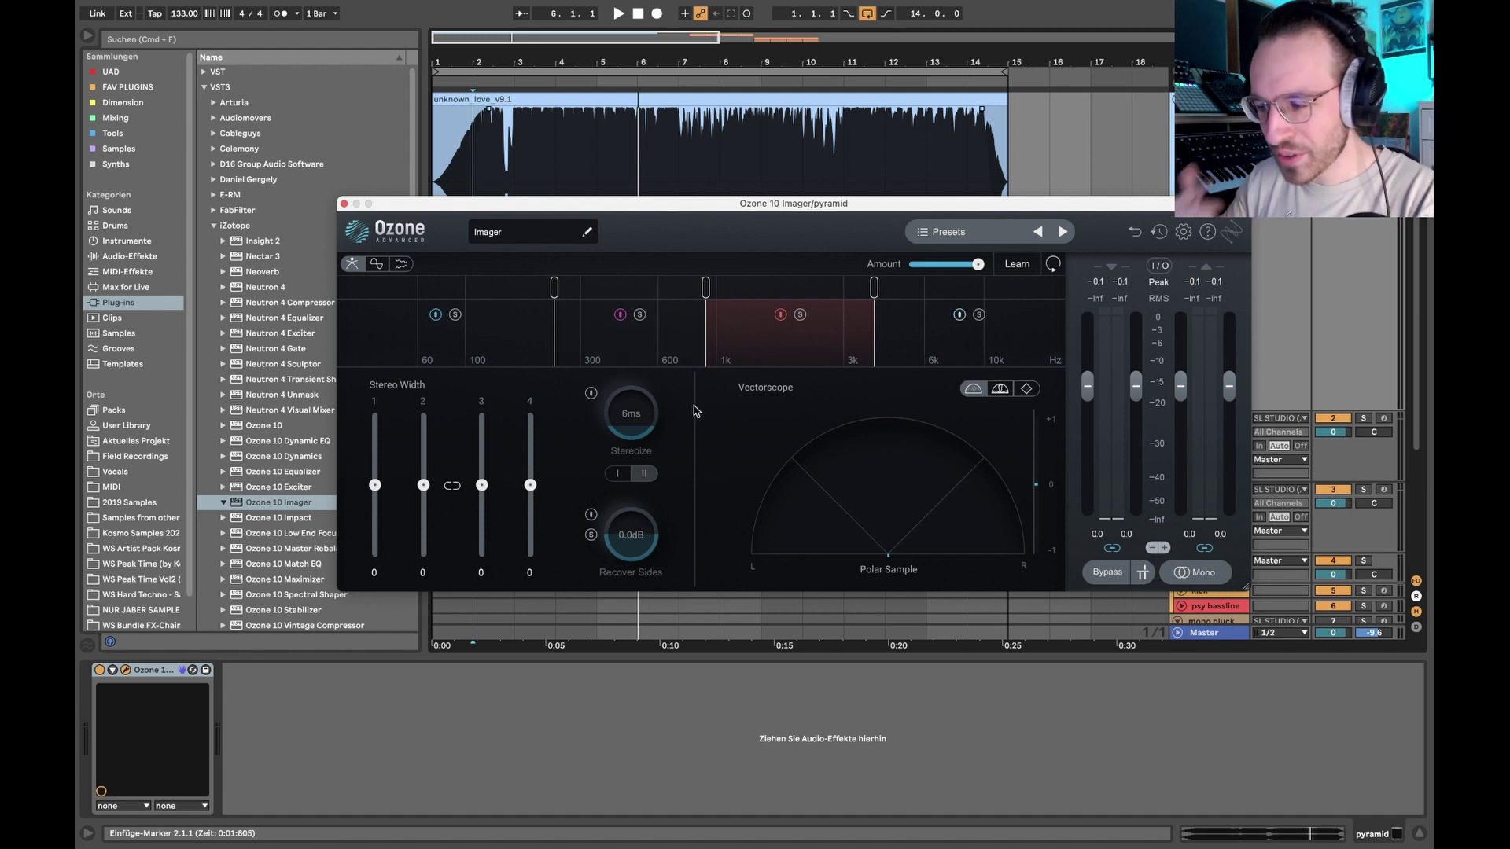
Solo the Imager's lowest band and play the track from bar 3 to examine its vectorscope, stopping playback at the end.
click(454, 314)
click(514, 134)
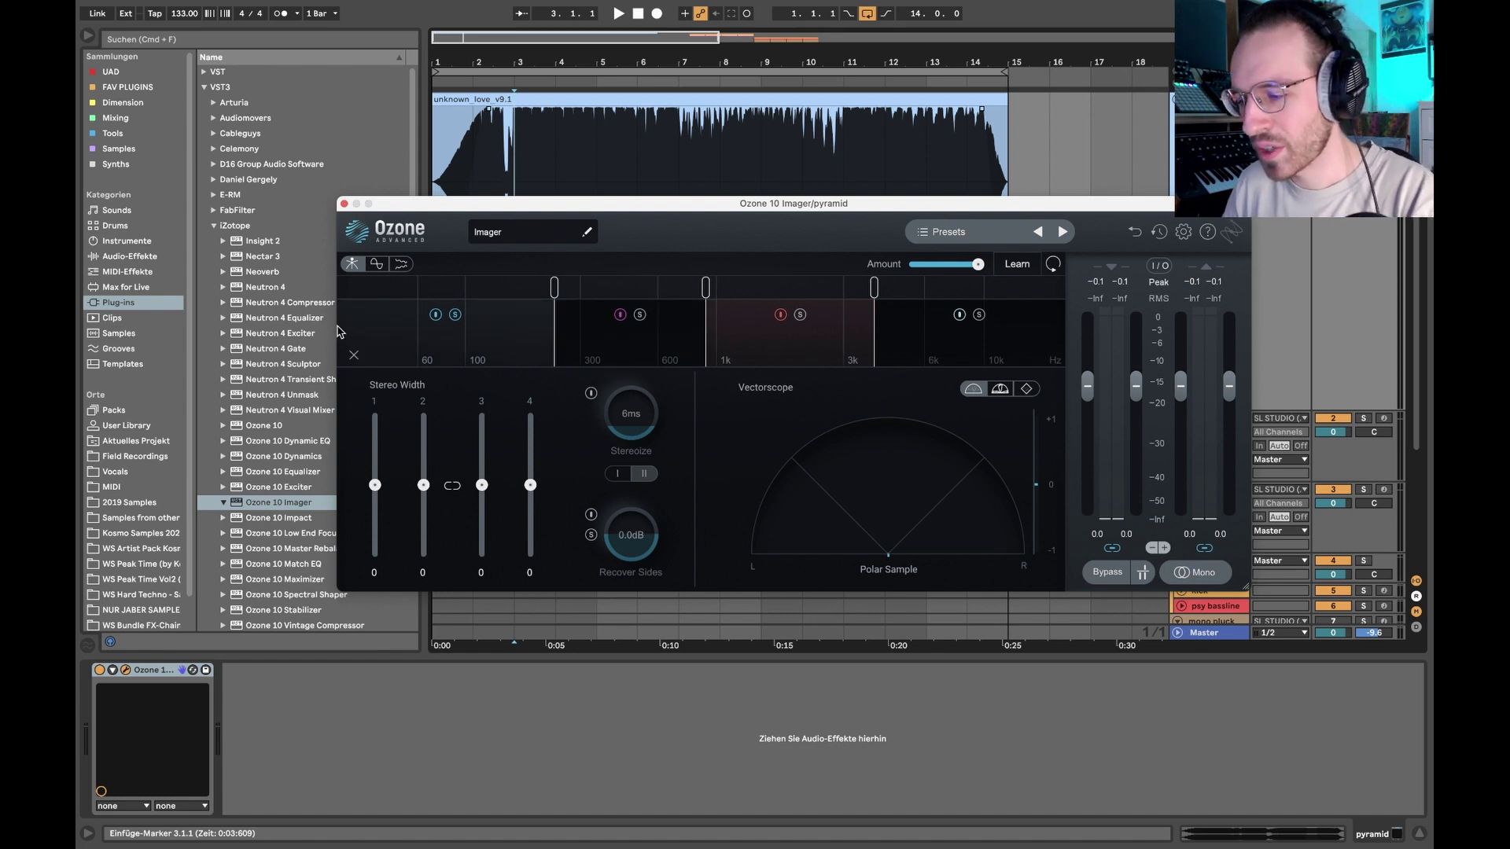
click(519, 167)
key(space)
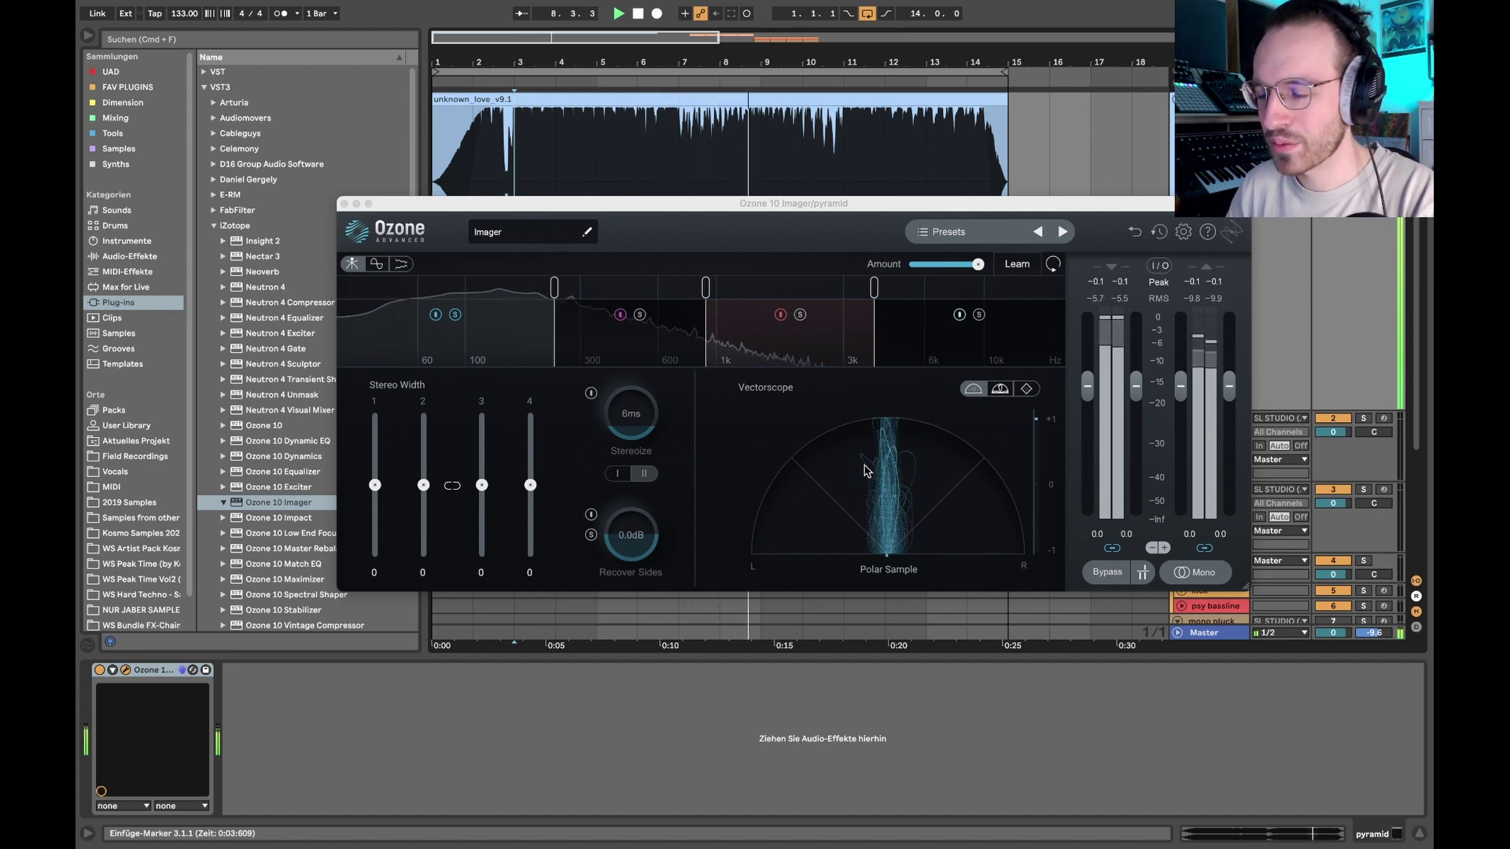
key(space)
Set the playback start to bar 6 and play the soloed lowest band repeatedly while examining its vectorscope and correlation meter.
drag(663, 126, 844, 133)
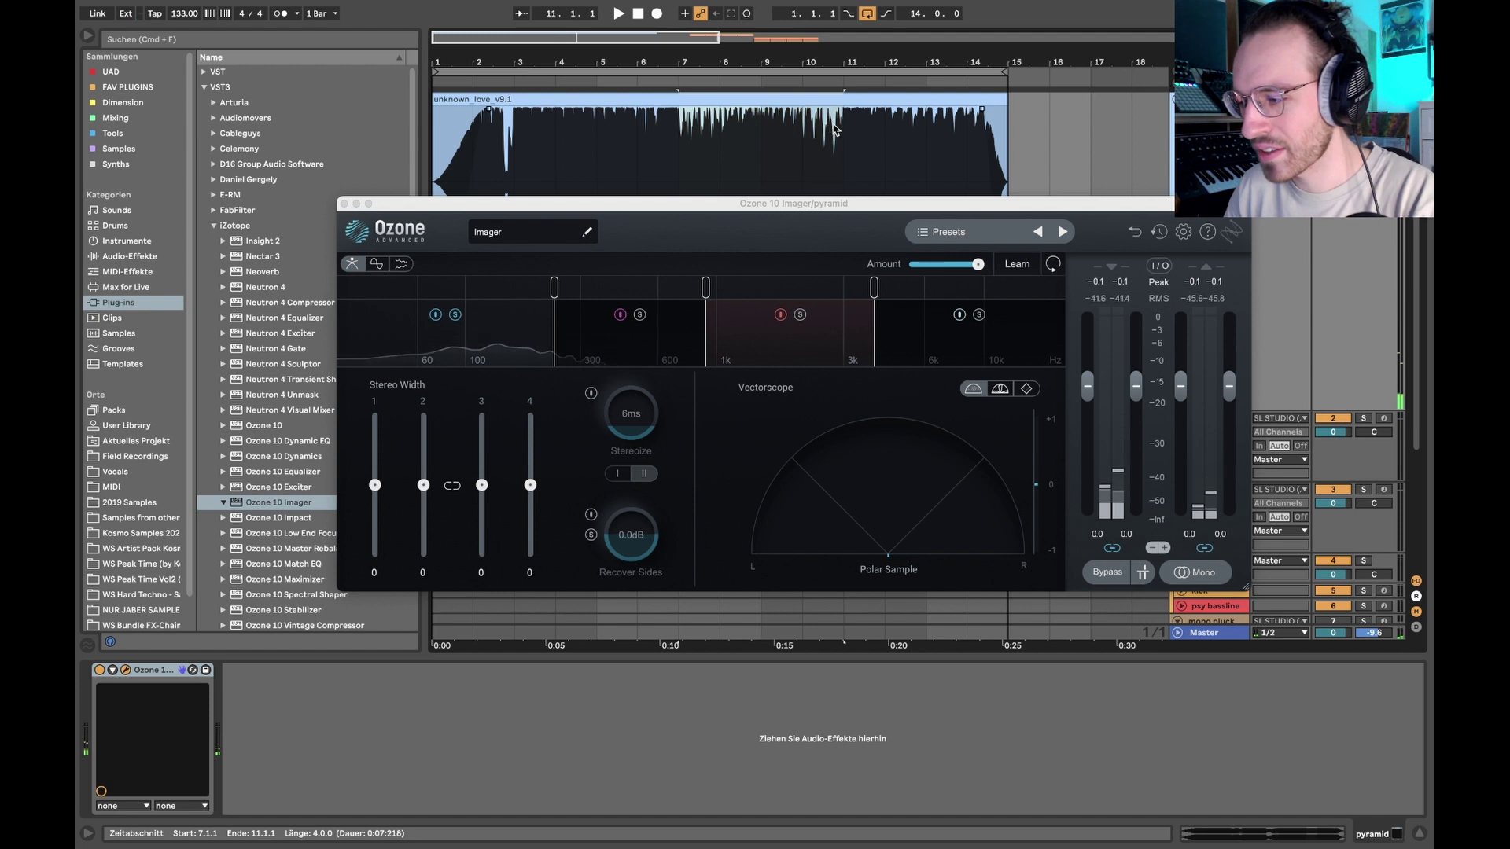
click(637, 147)
key(space)
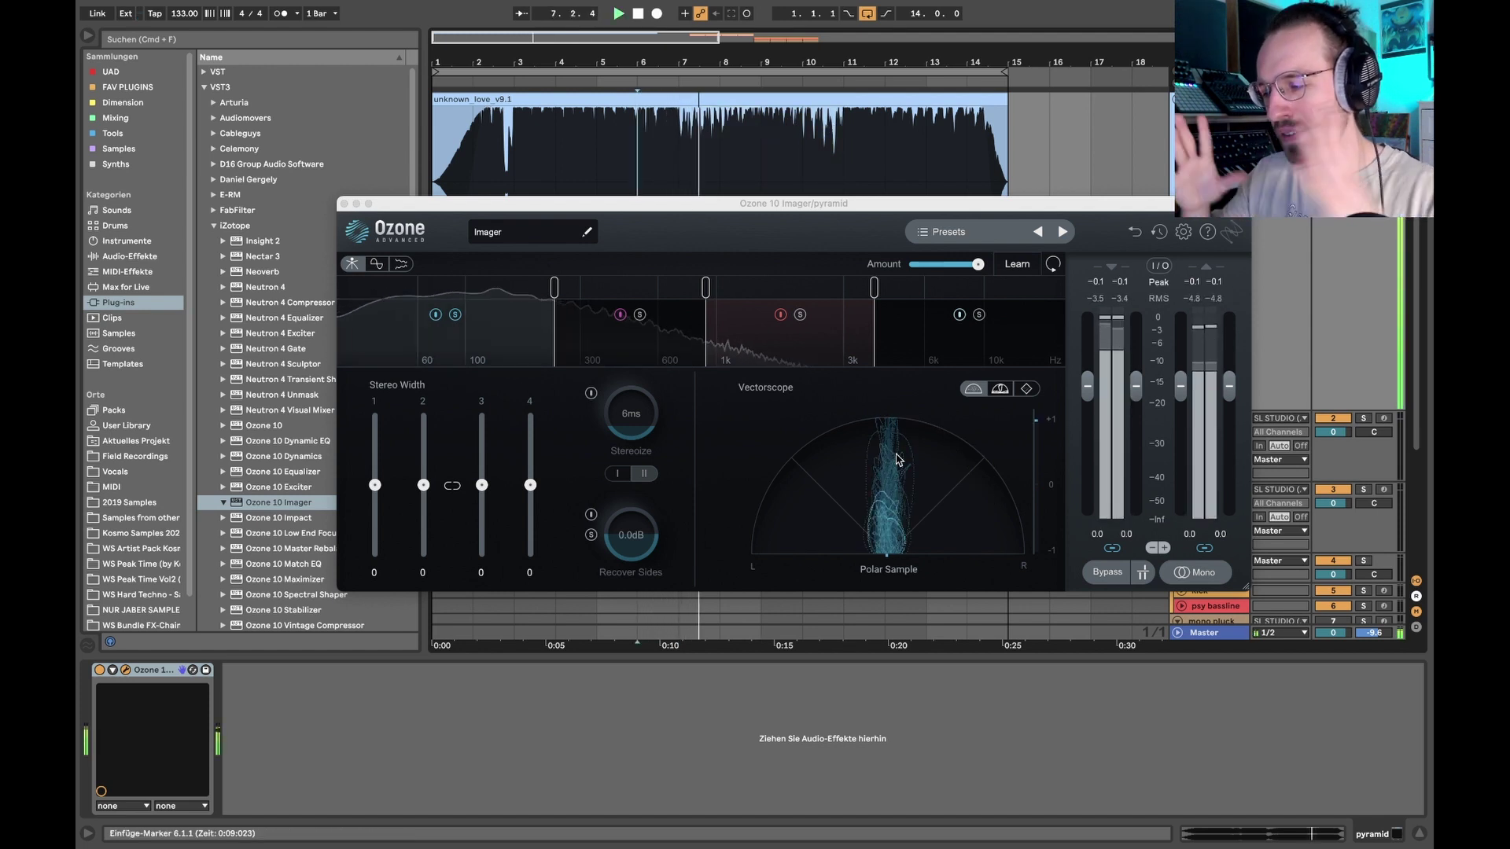
key(space)
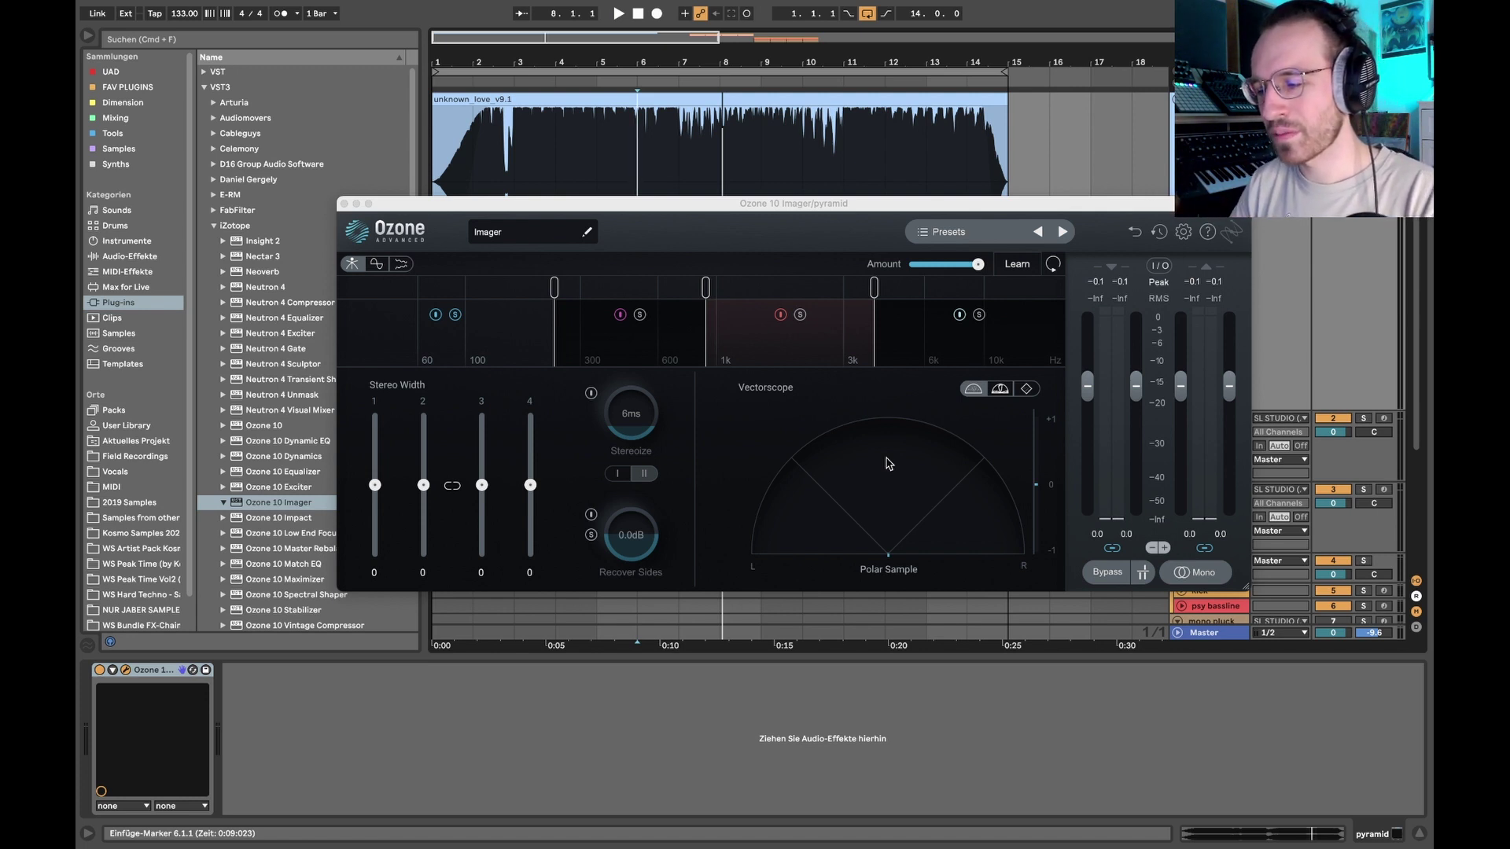
key(space)
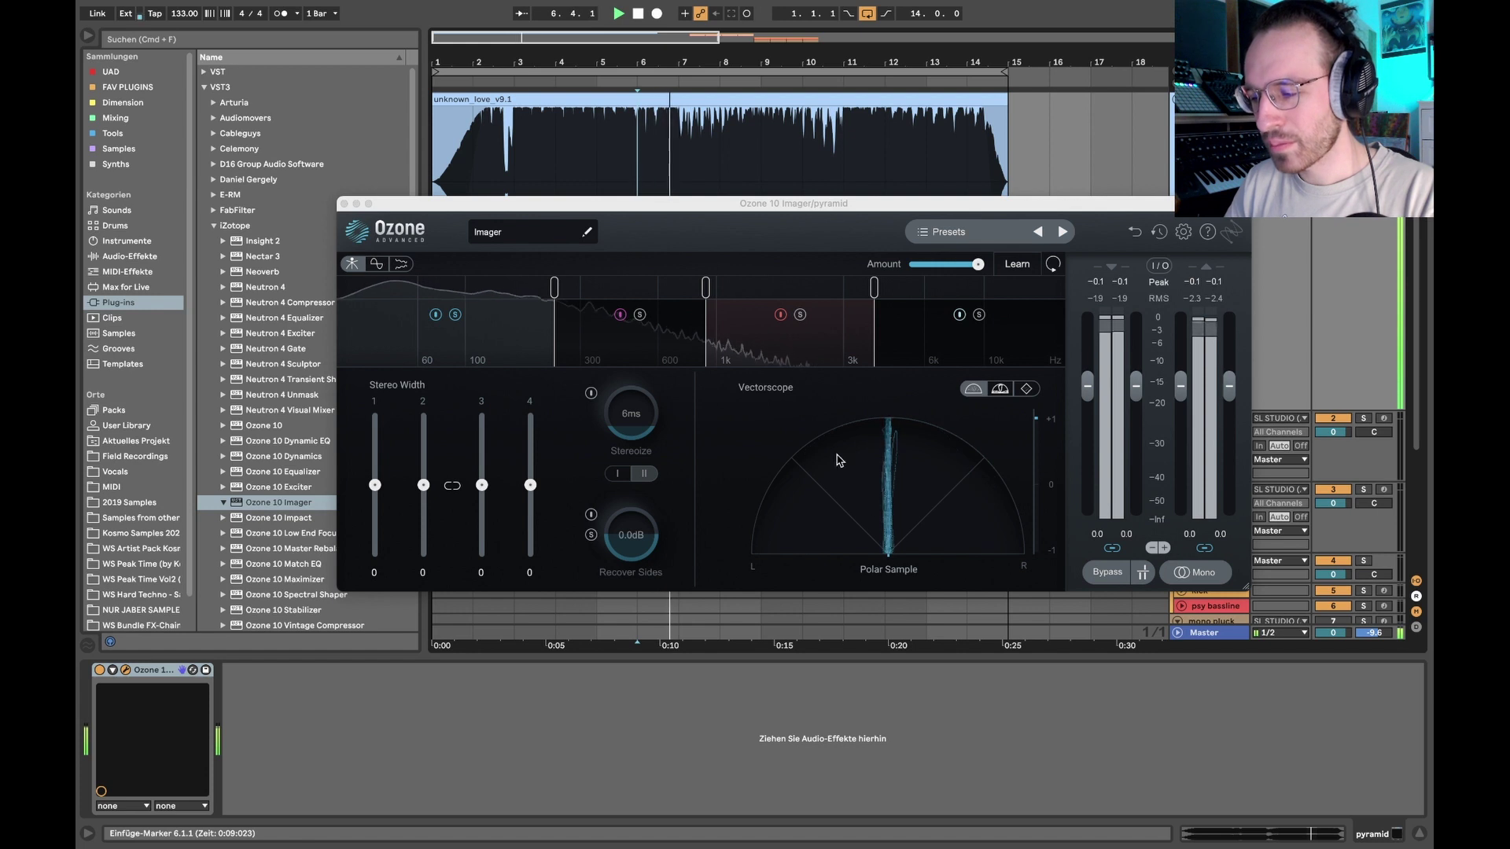
key(space)
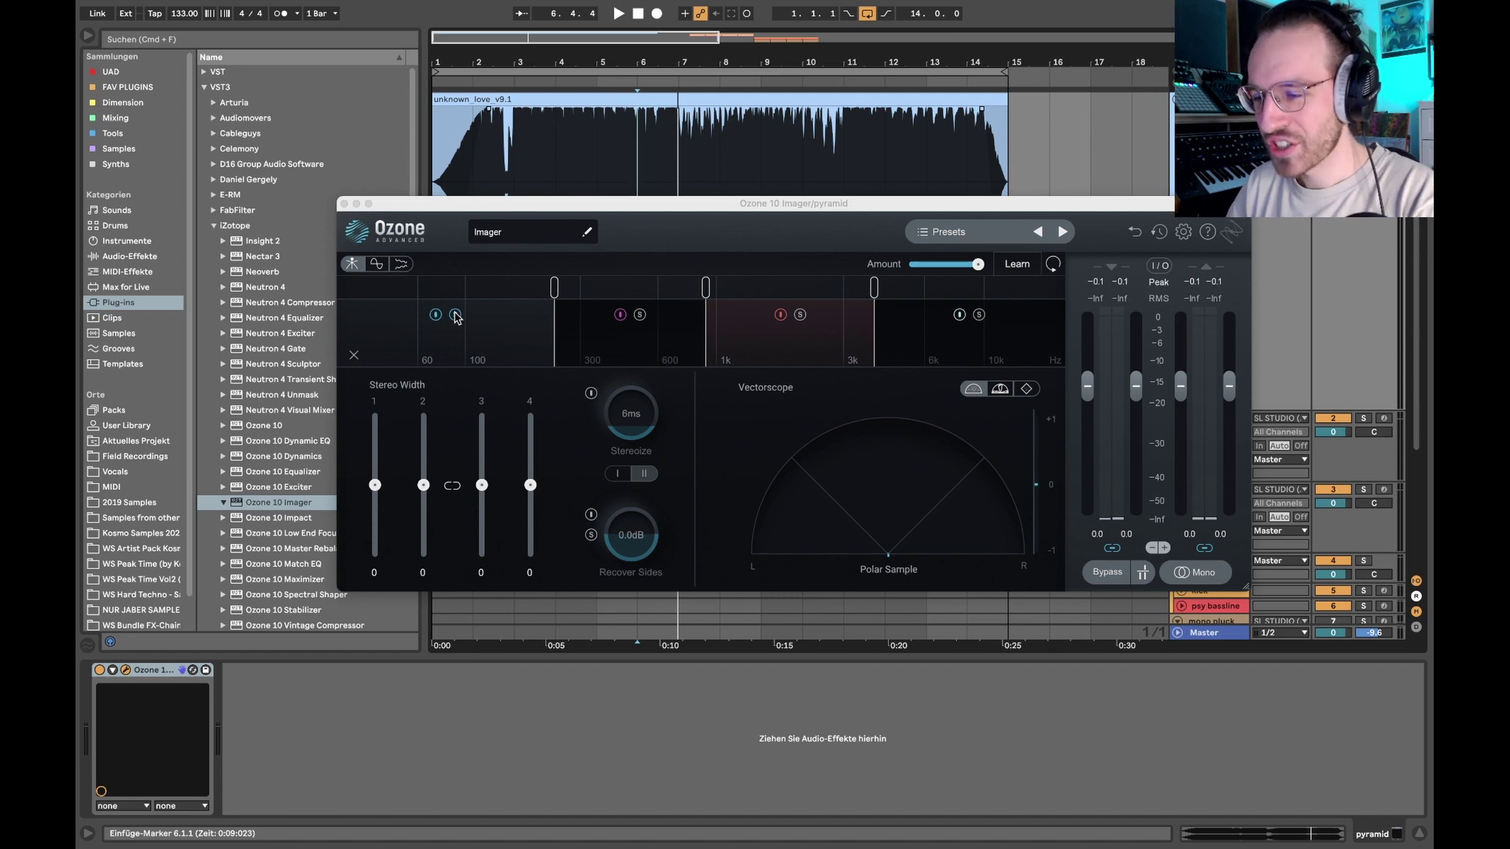
Solo the Imager's second band, around 300 to 600 Hz, and play it twice while examining its stereo spread and correlation.
click(640, 314)
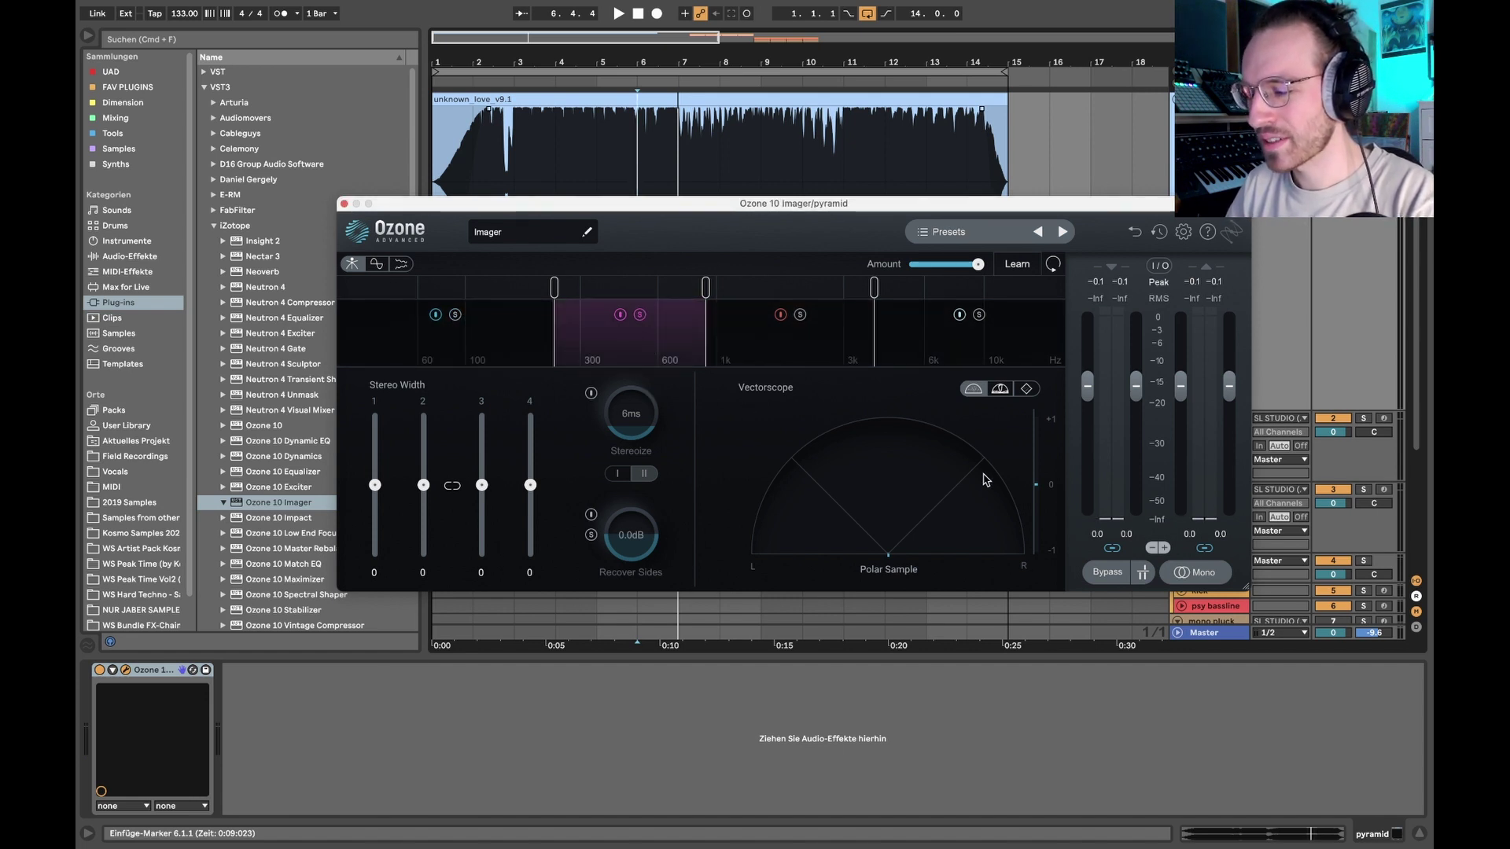
key(space)
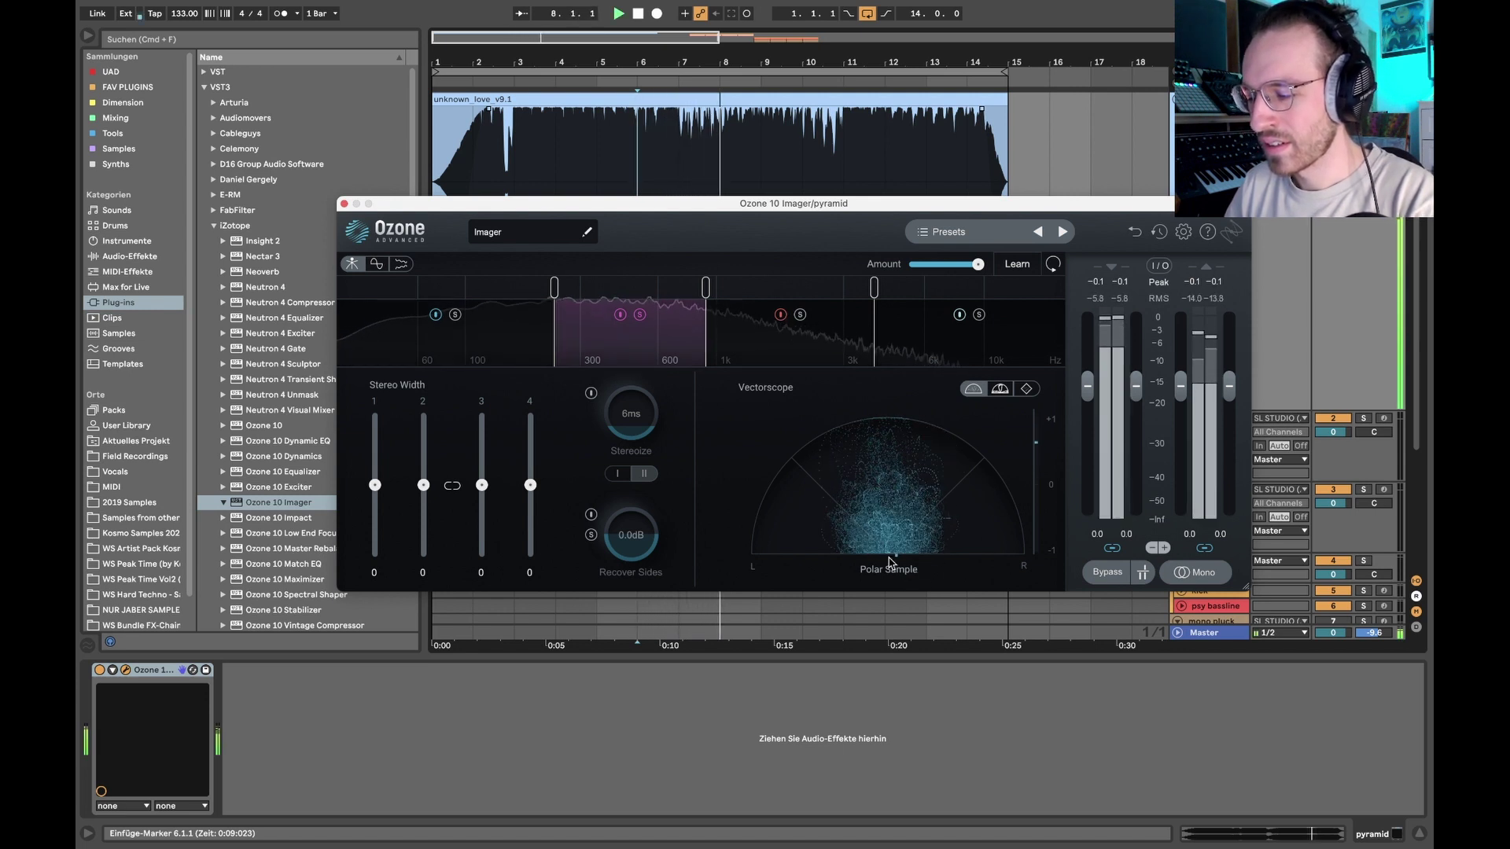
key(space)
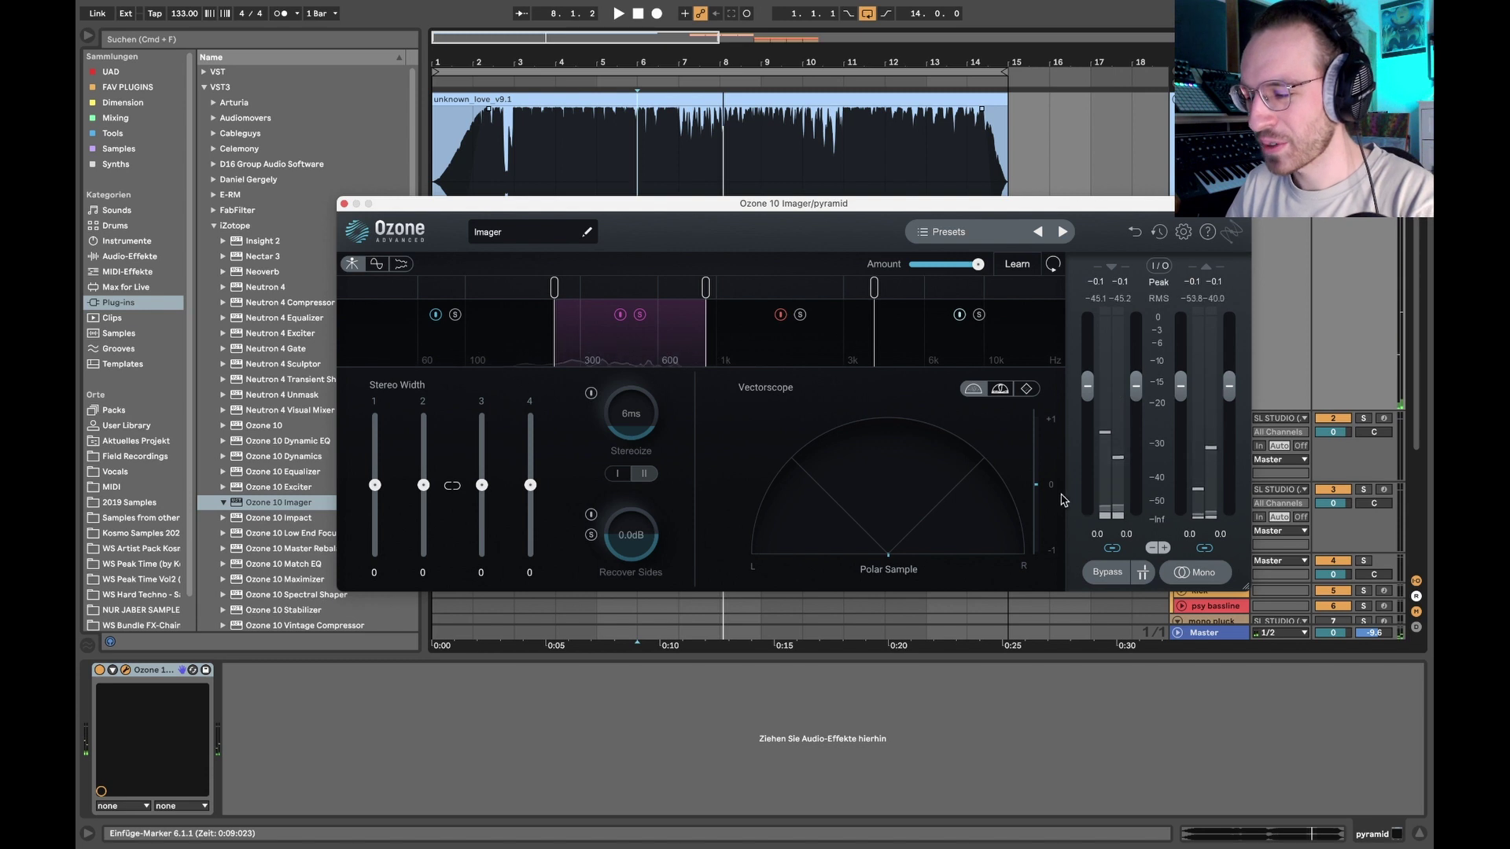
key(space)
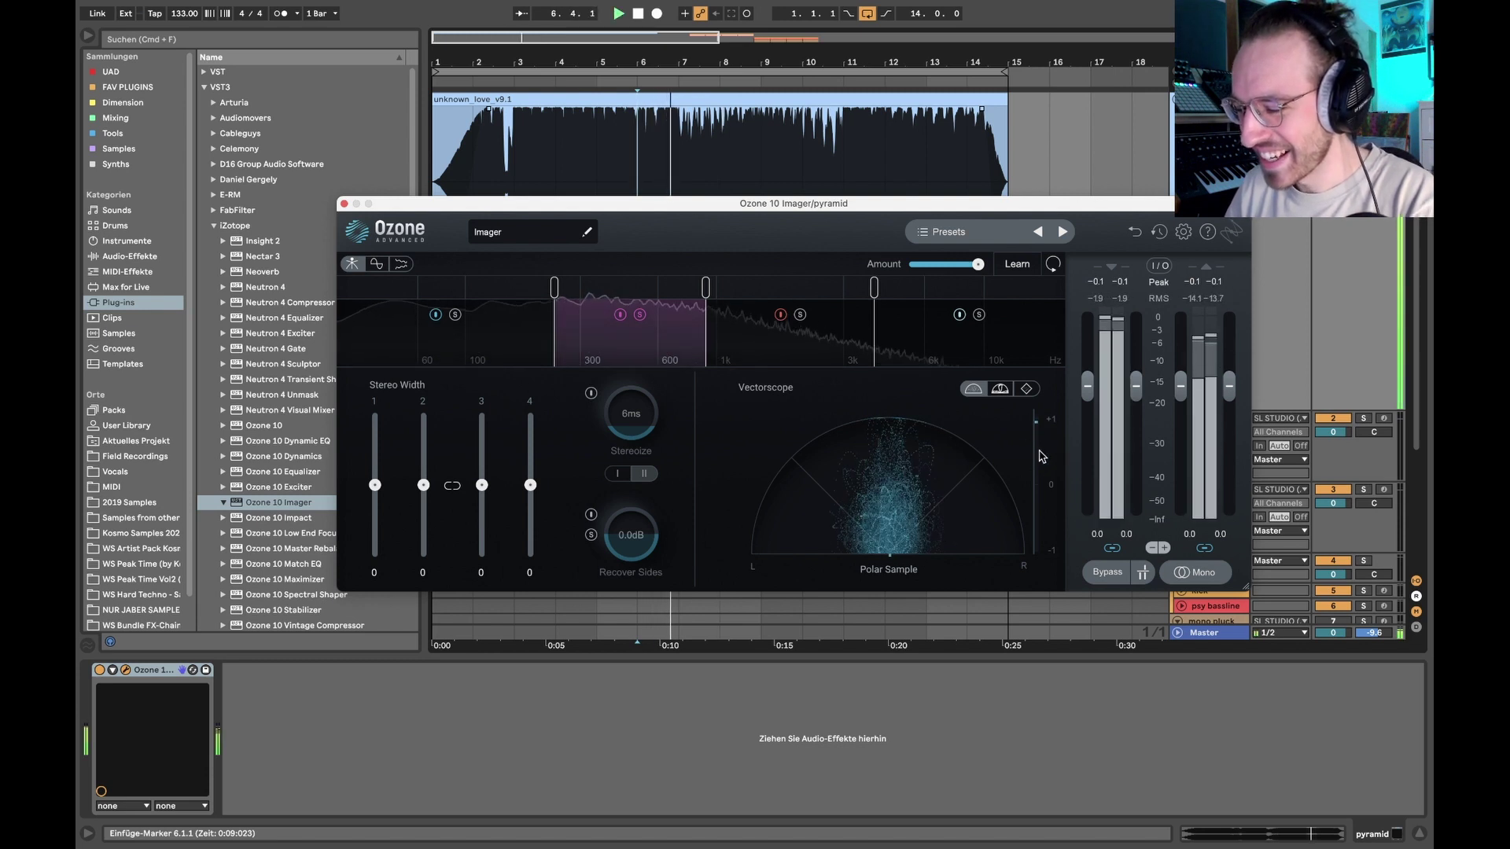
key(space)
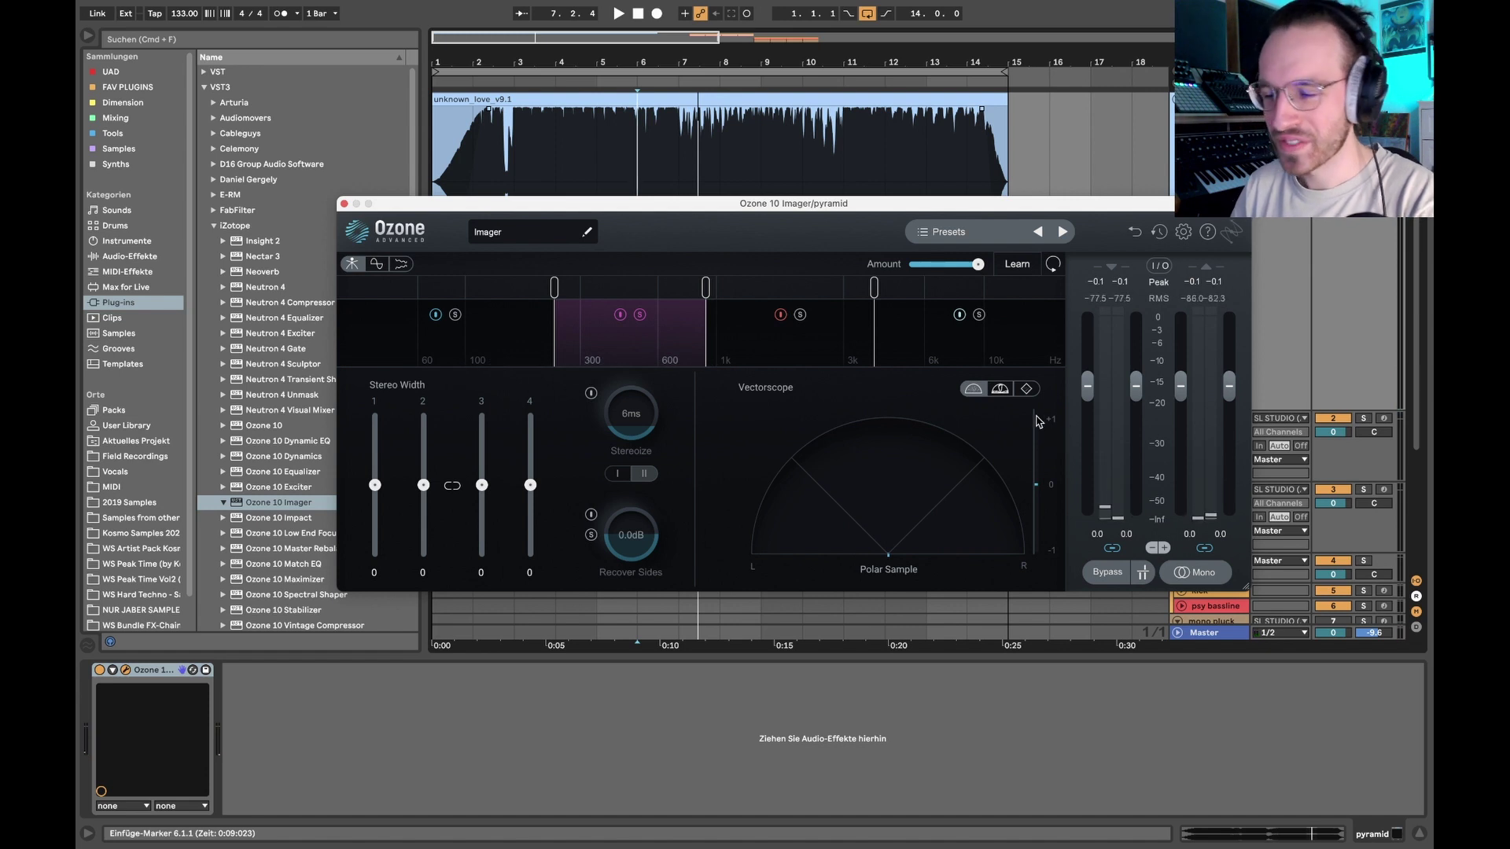
Solo the Imager's third band, around 1k to 3k Hz, examine it during playback, and continue with the highest band.
click(639, 315)
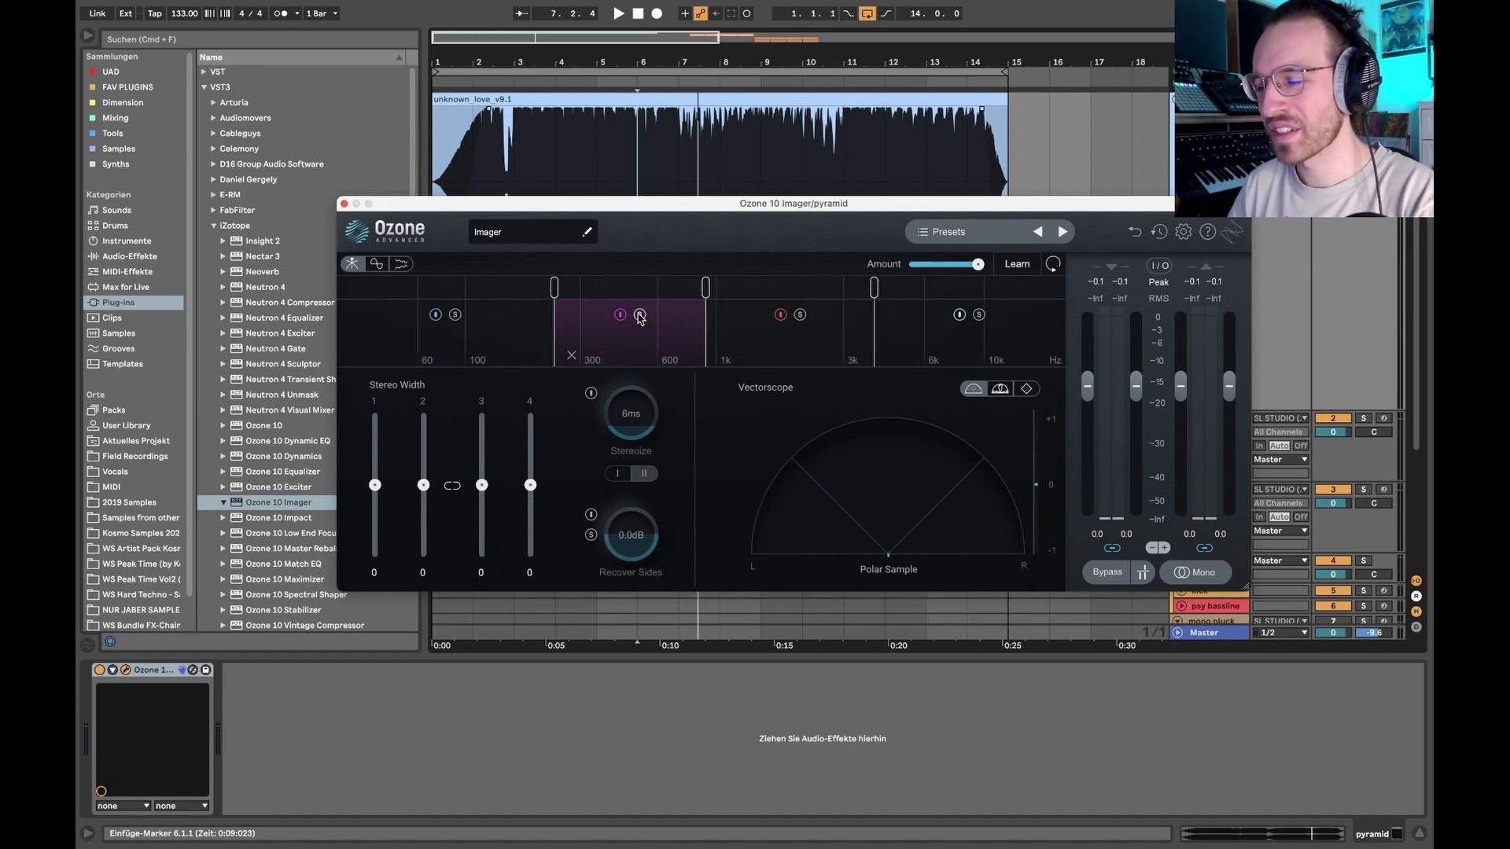
click(799, 314)
key(space)
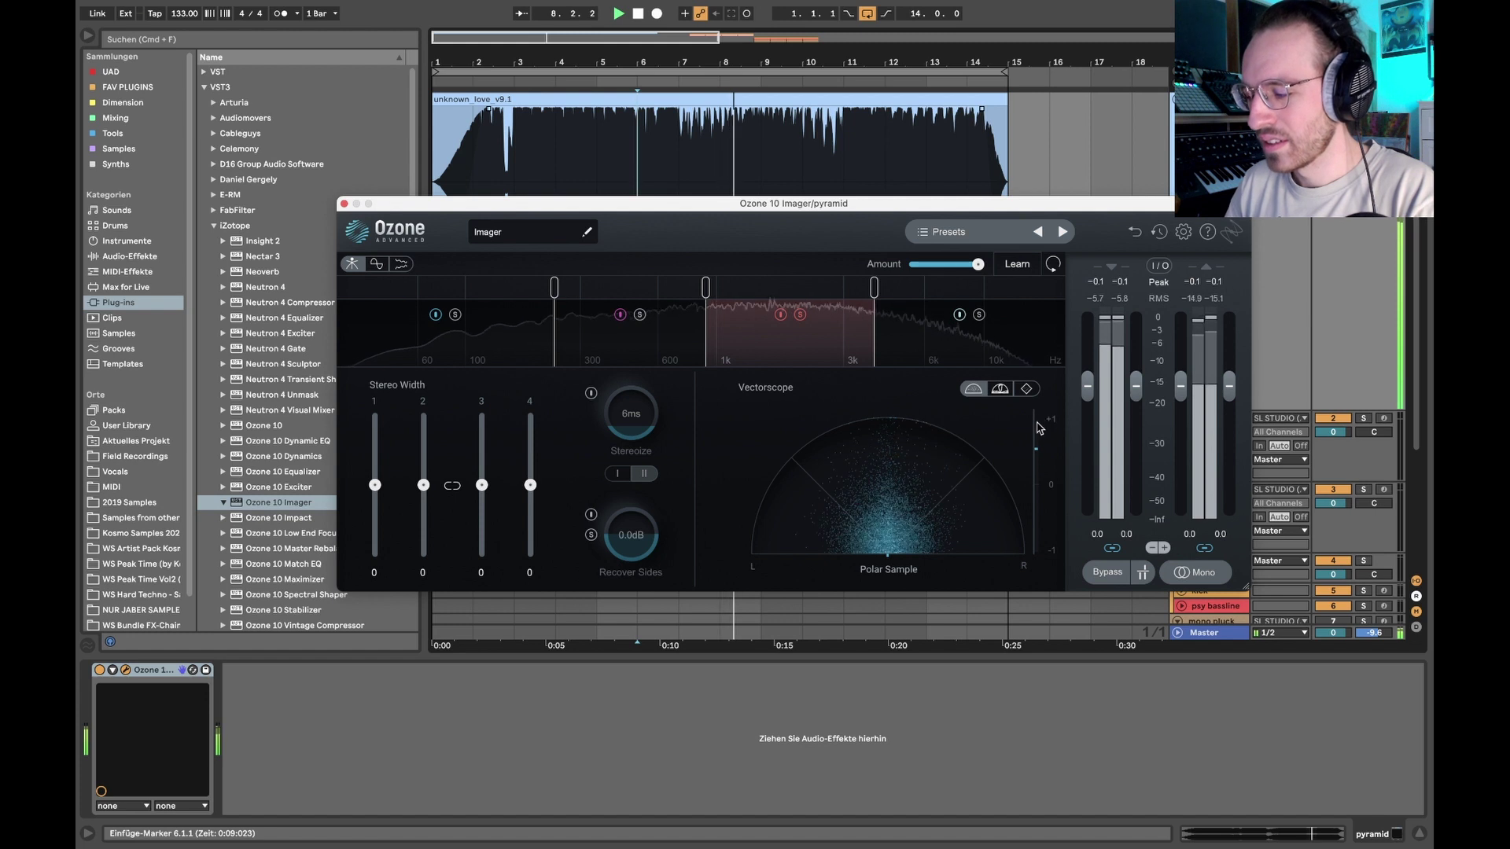
key(space)
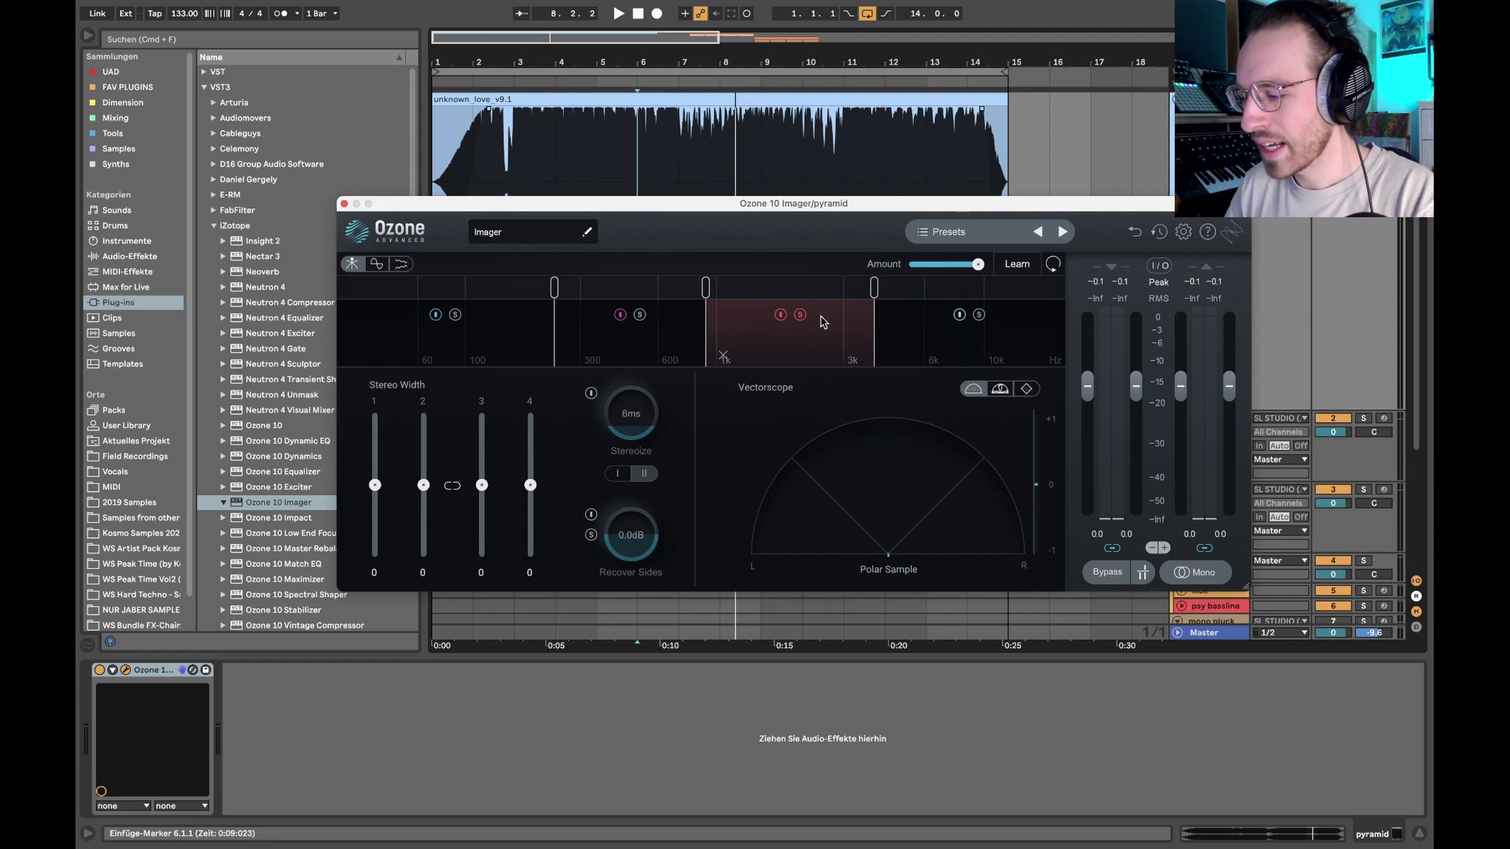
click(955, 360)
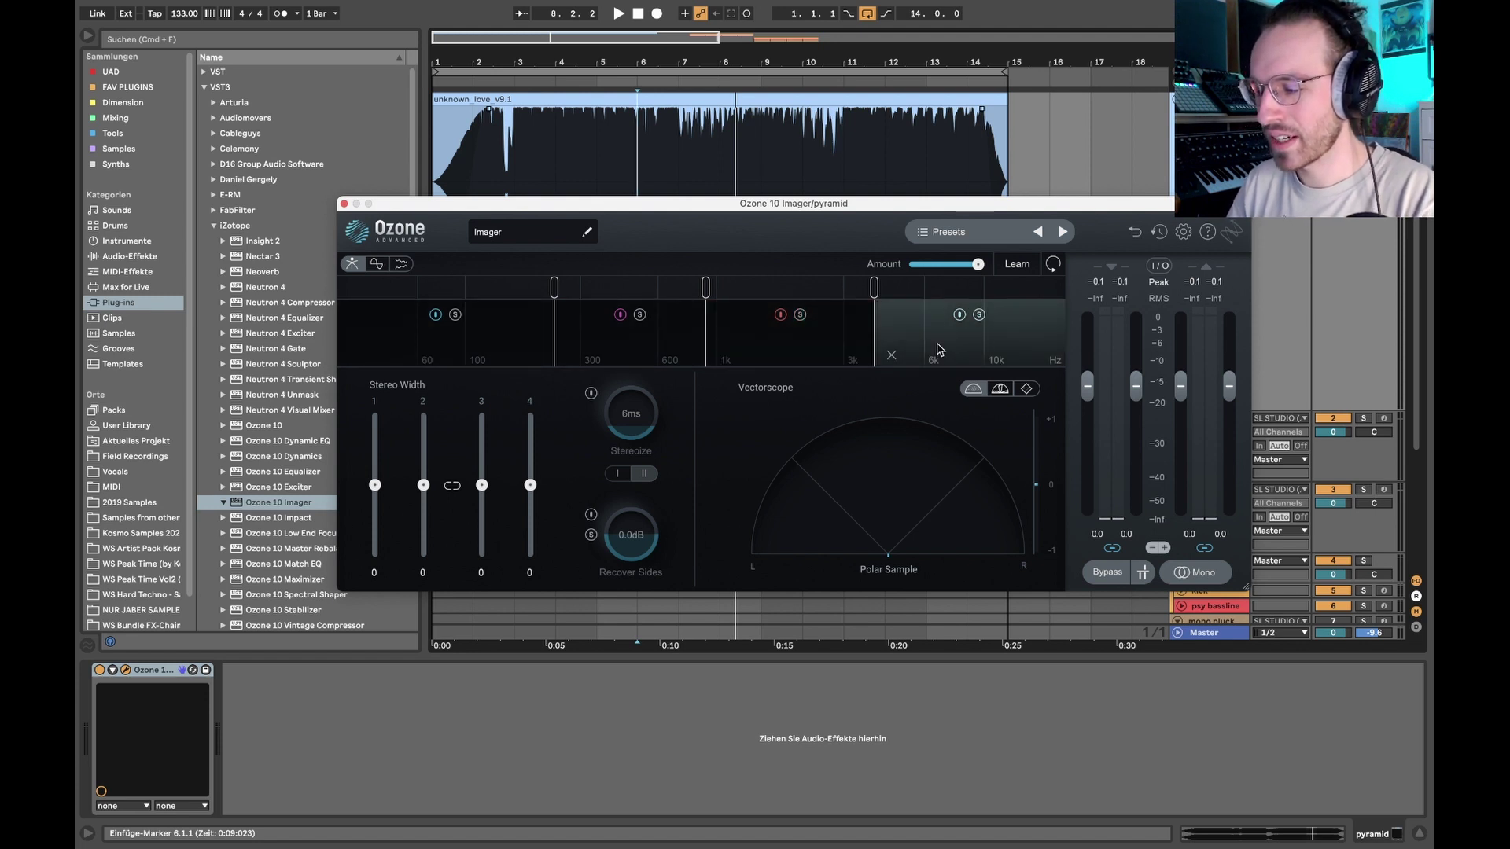
key(space)
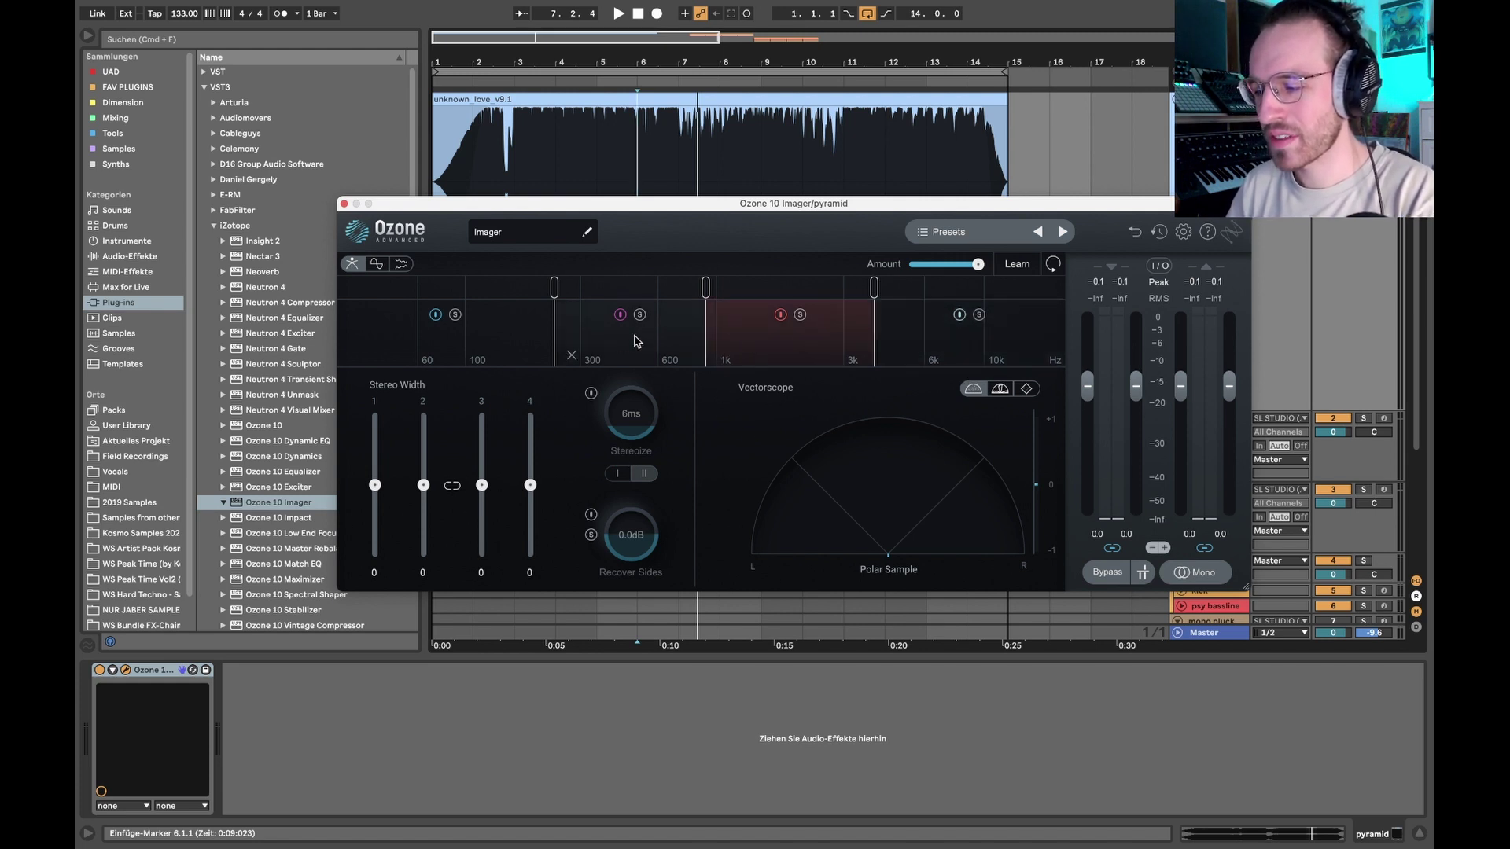
Narrow the second band's stereo width to -30, start playback, and reduce the width further to -100.
drag(423, 485, 425, 513)
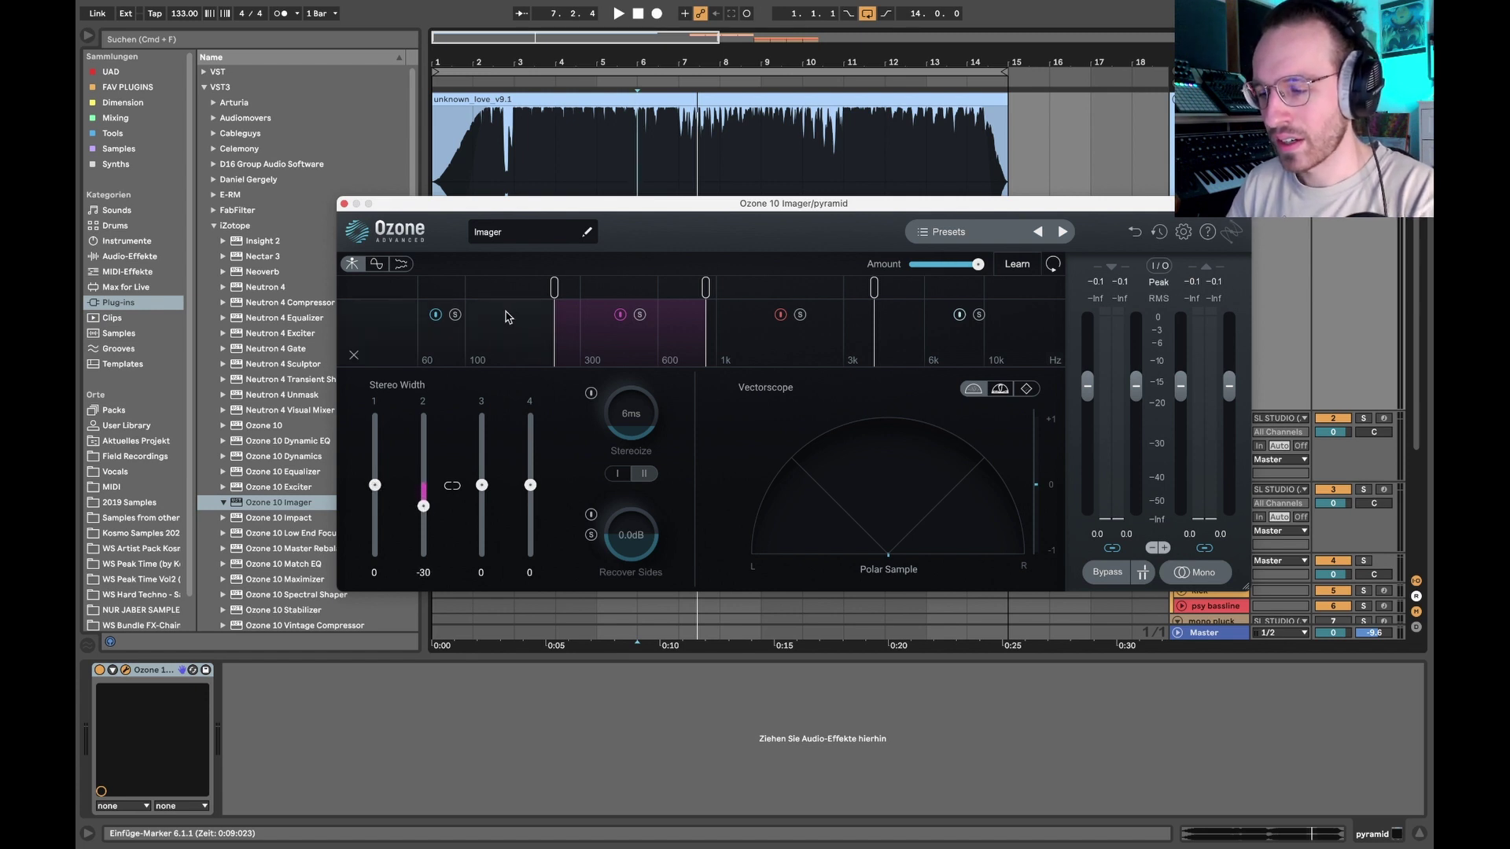
key(space)
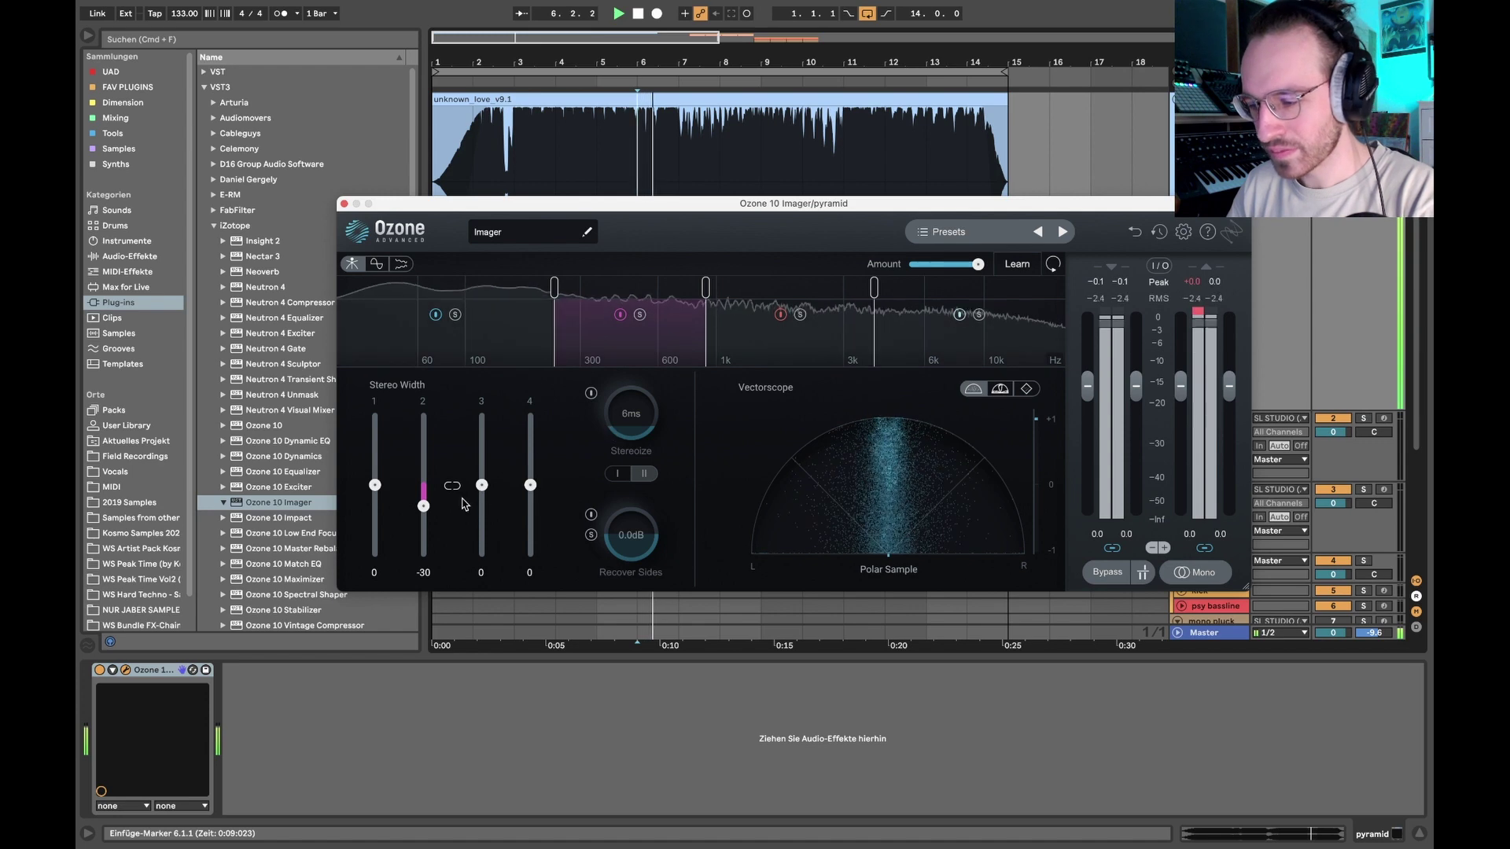
drag(424, 507, 428, 576)
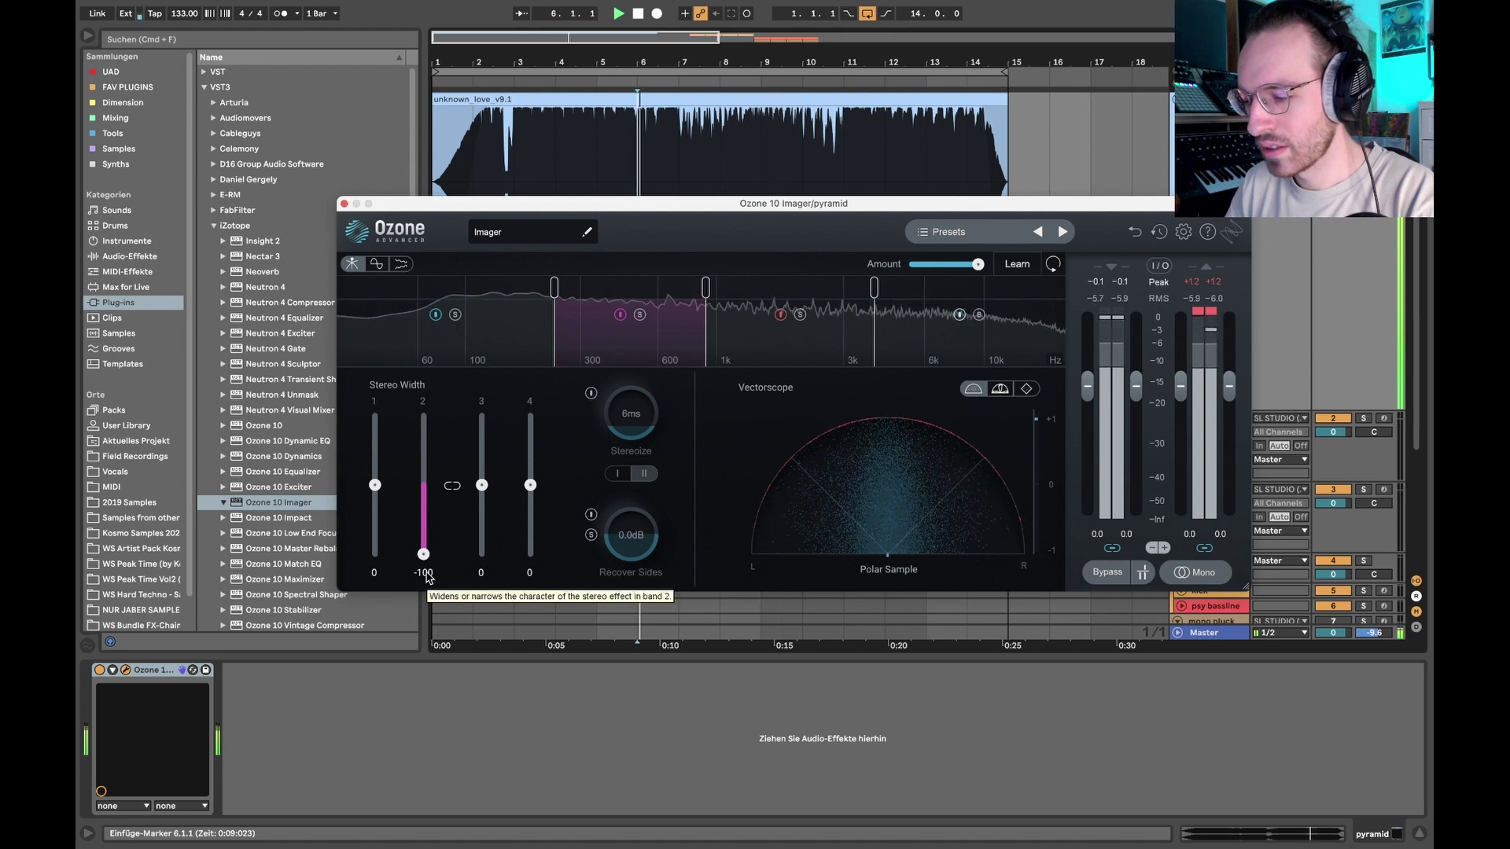
Solo the narrowed second band to examine its vectorscope, reset its stereo width to 0, and stop playback.
click(640, 315)
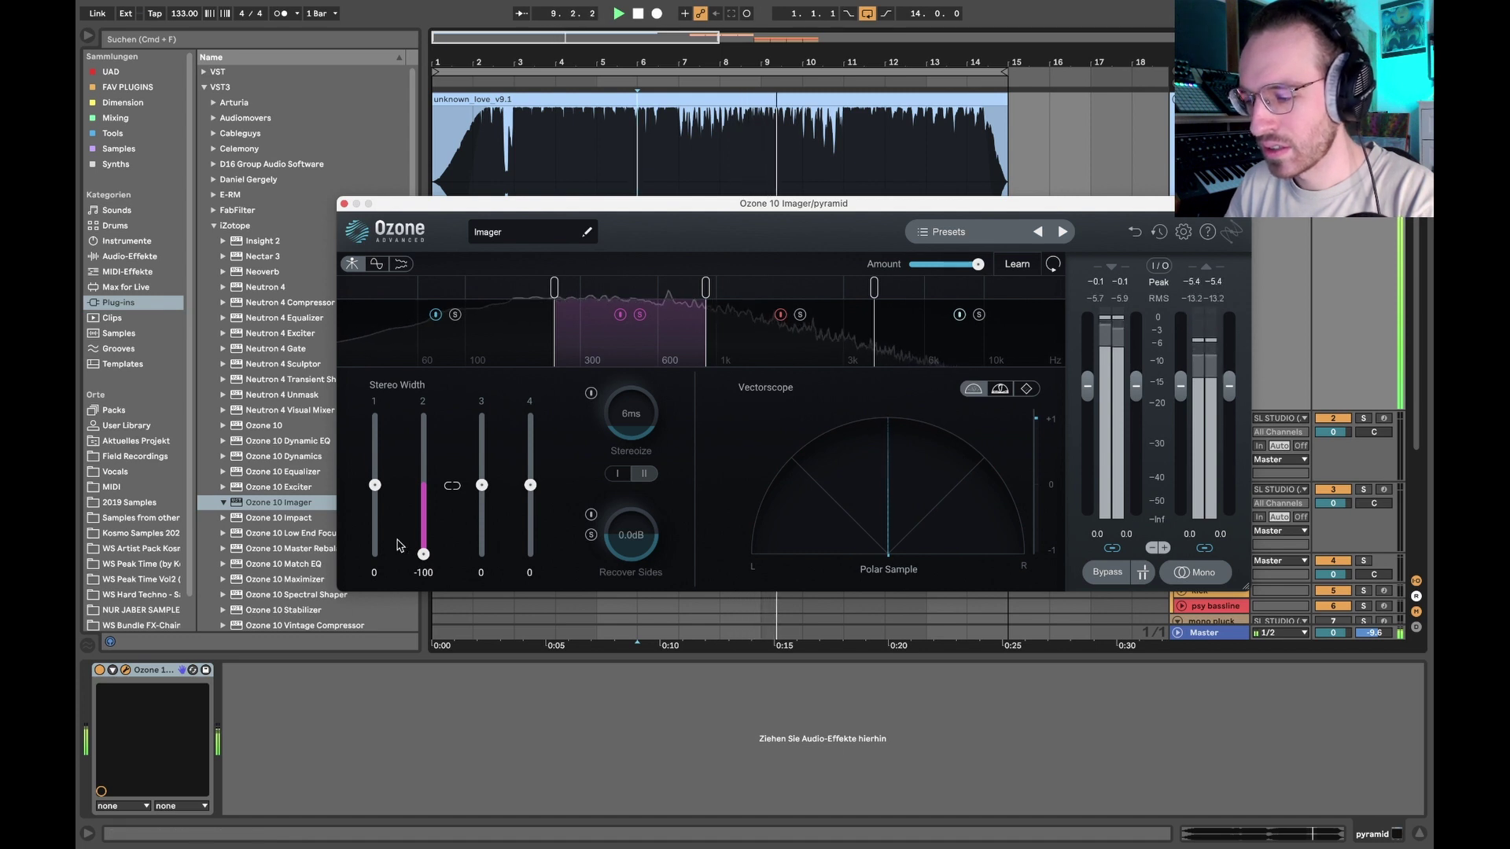
mouse_move(423, 553)
mouse_down()
mouse_move(416, 388)
mouse_move(423, 555)
mouse_up()
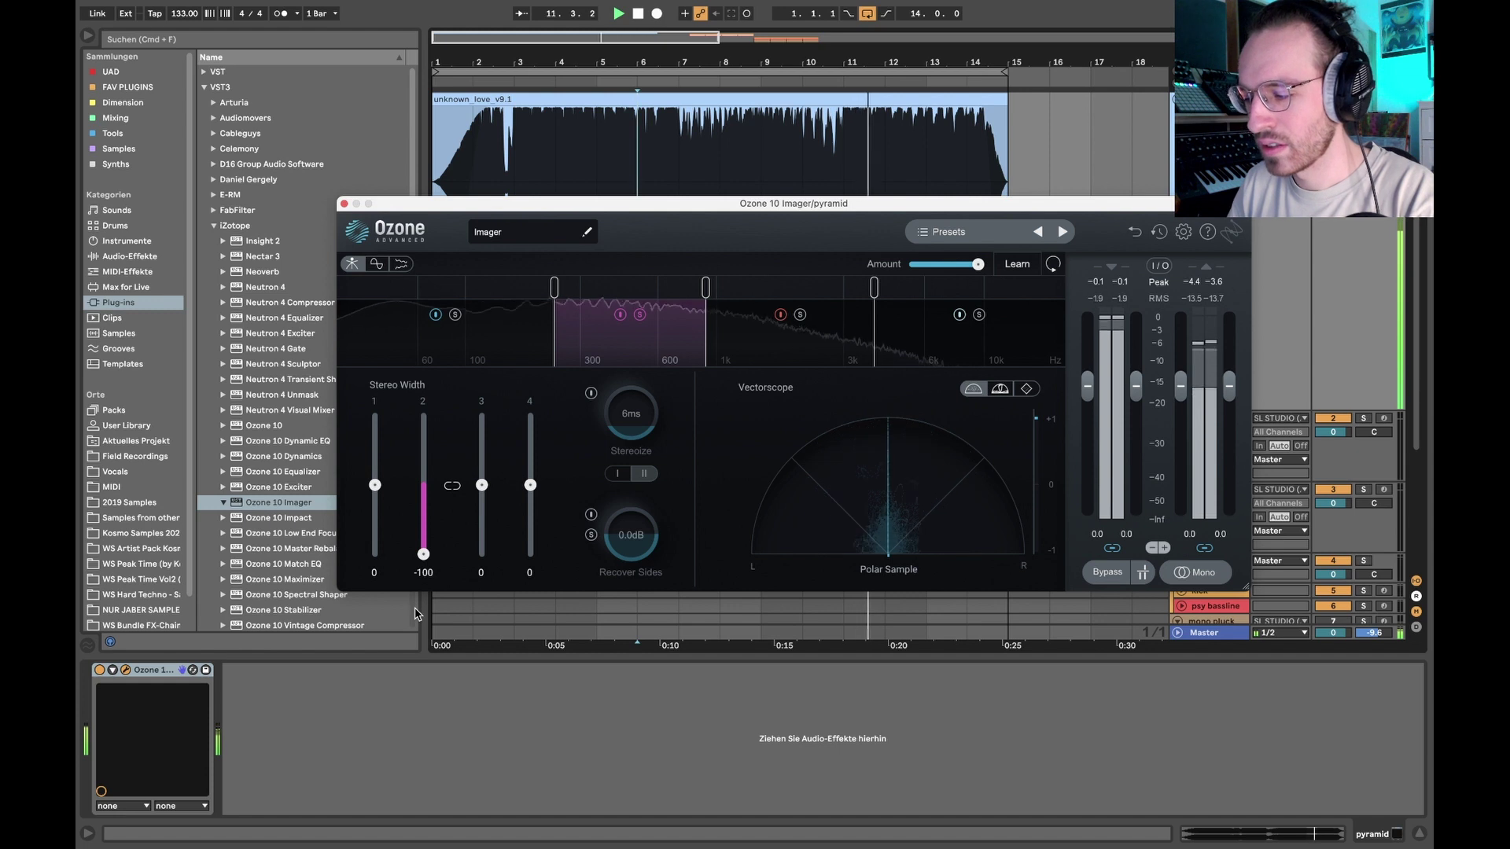
alt+click(423, 554)
key(space)
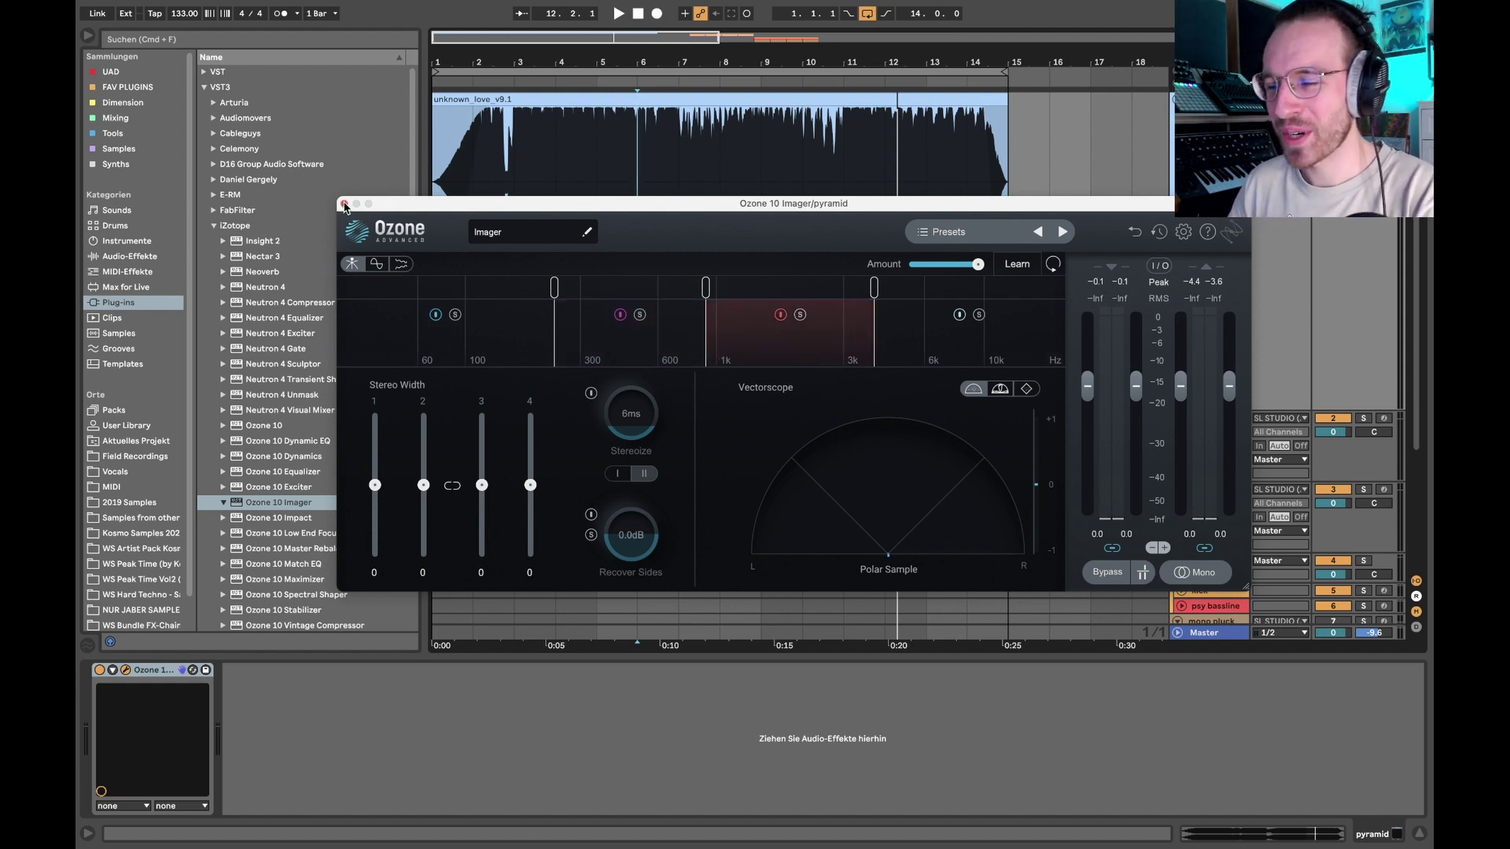
Move the Imager window clear of the clip's waveform and set the playback start to bar 6.
drag(704, 207, 629, 250)
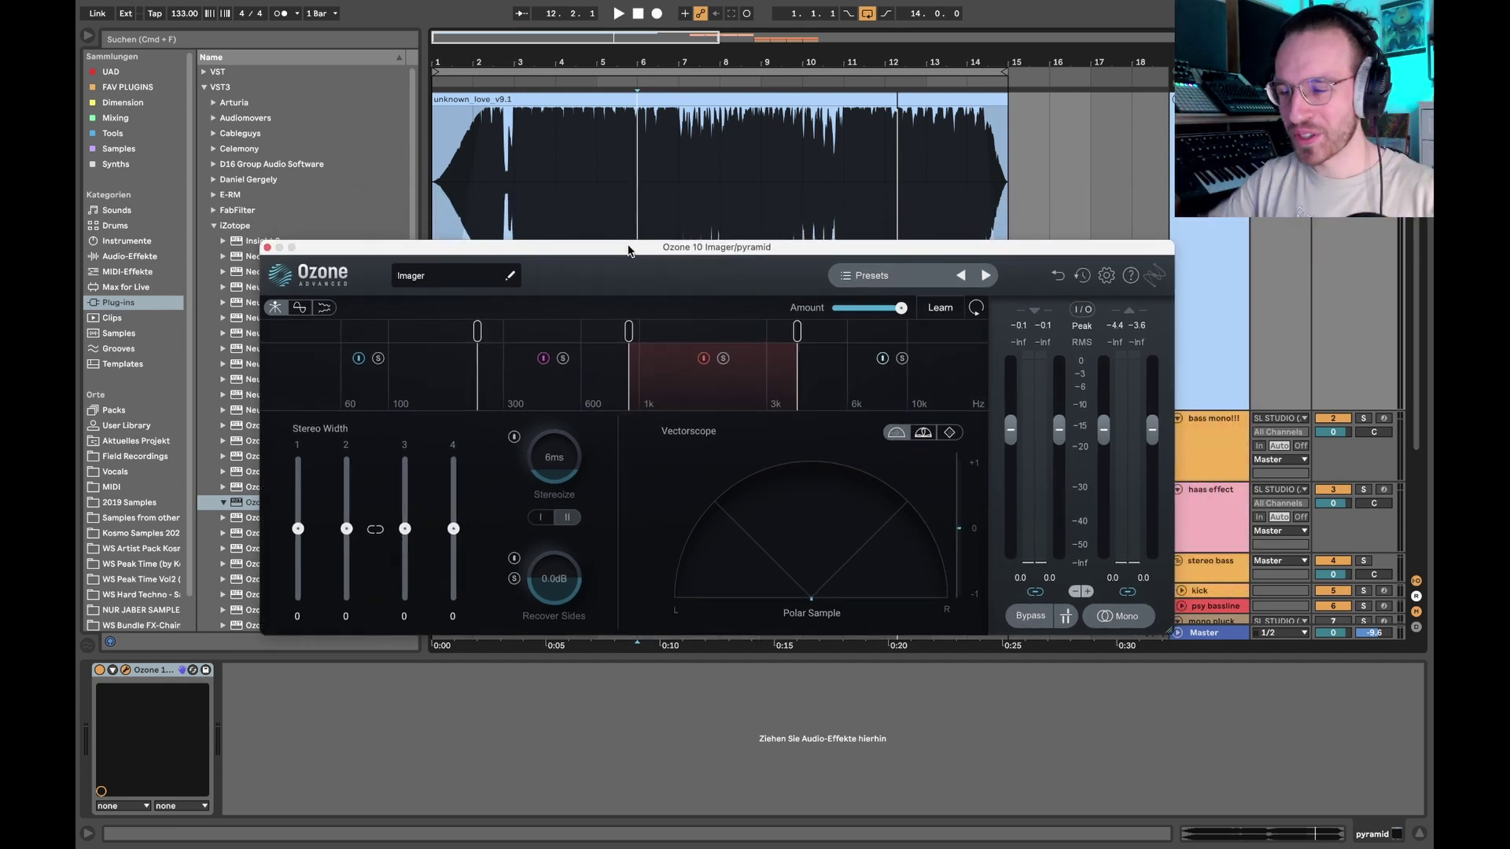
drag(628, 250, 626, 246)
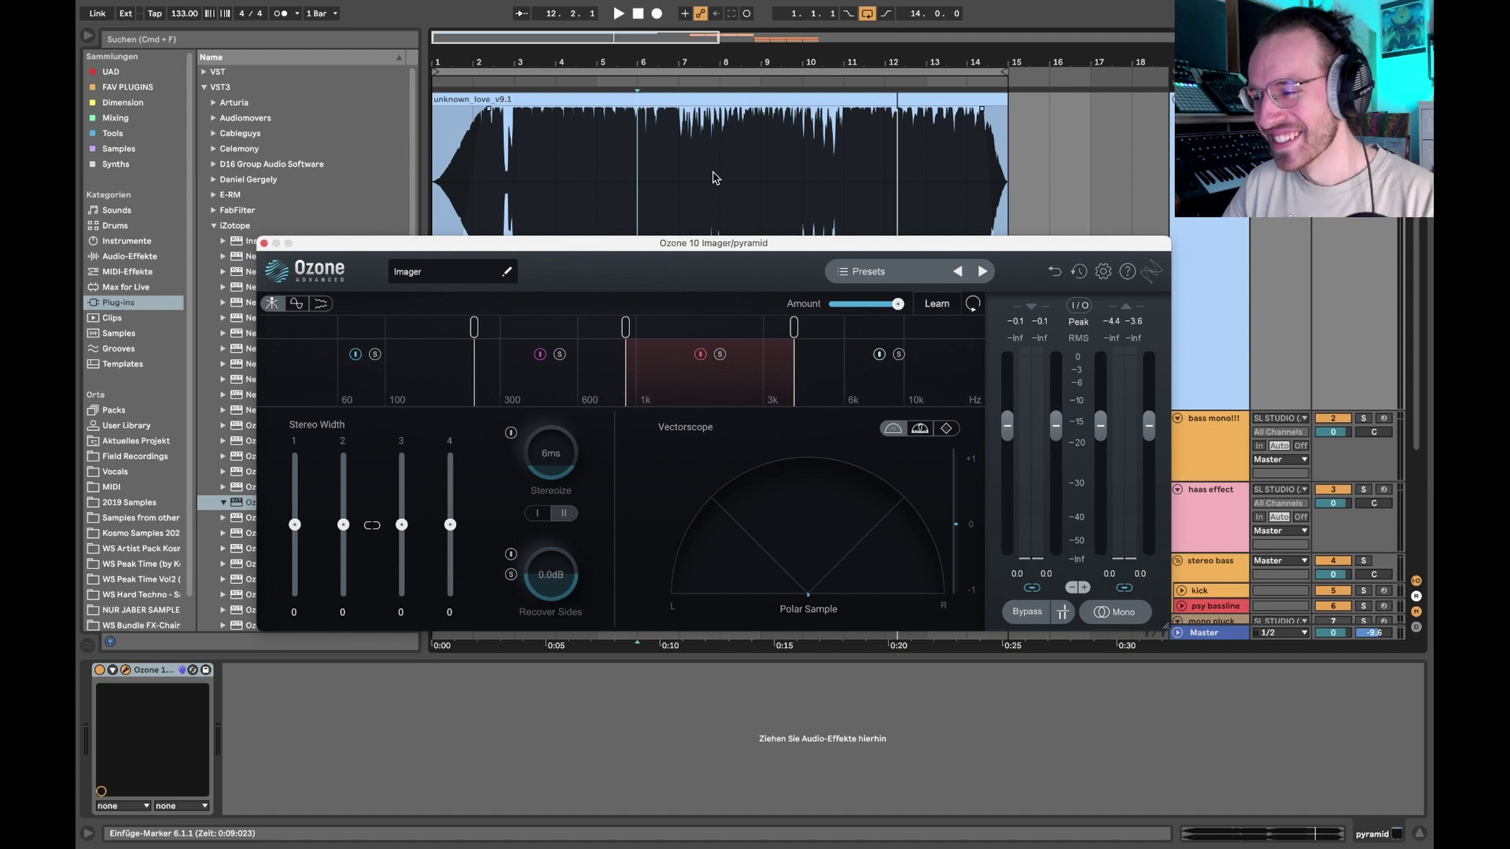
scroll(716, 177, down, 2)
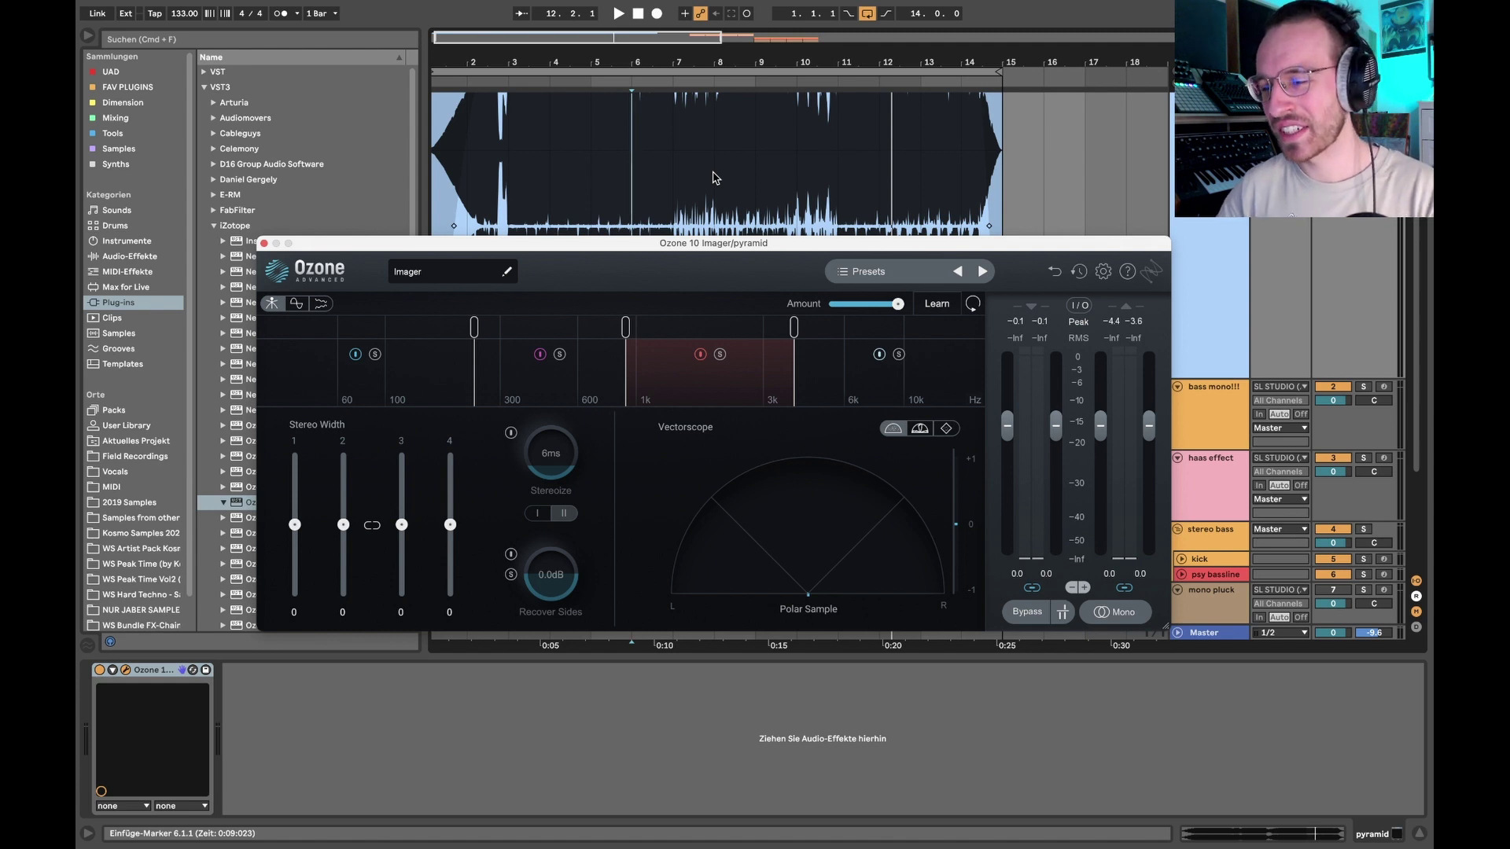
scroll(715, 178, down, 4)
scroll(716, 178, right, 3)
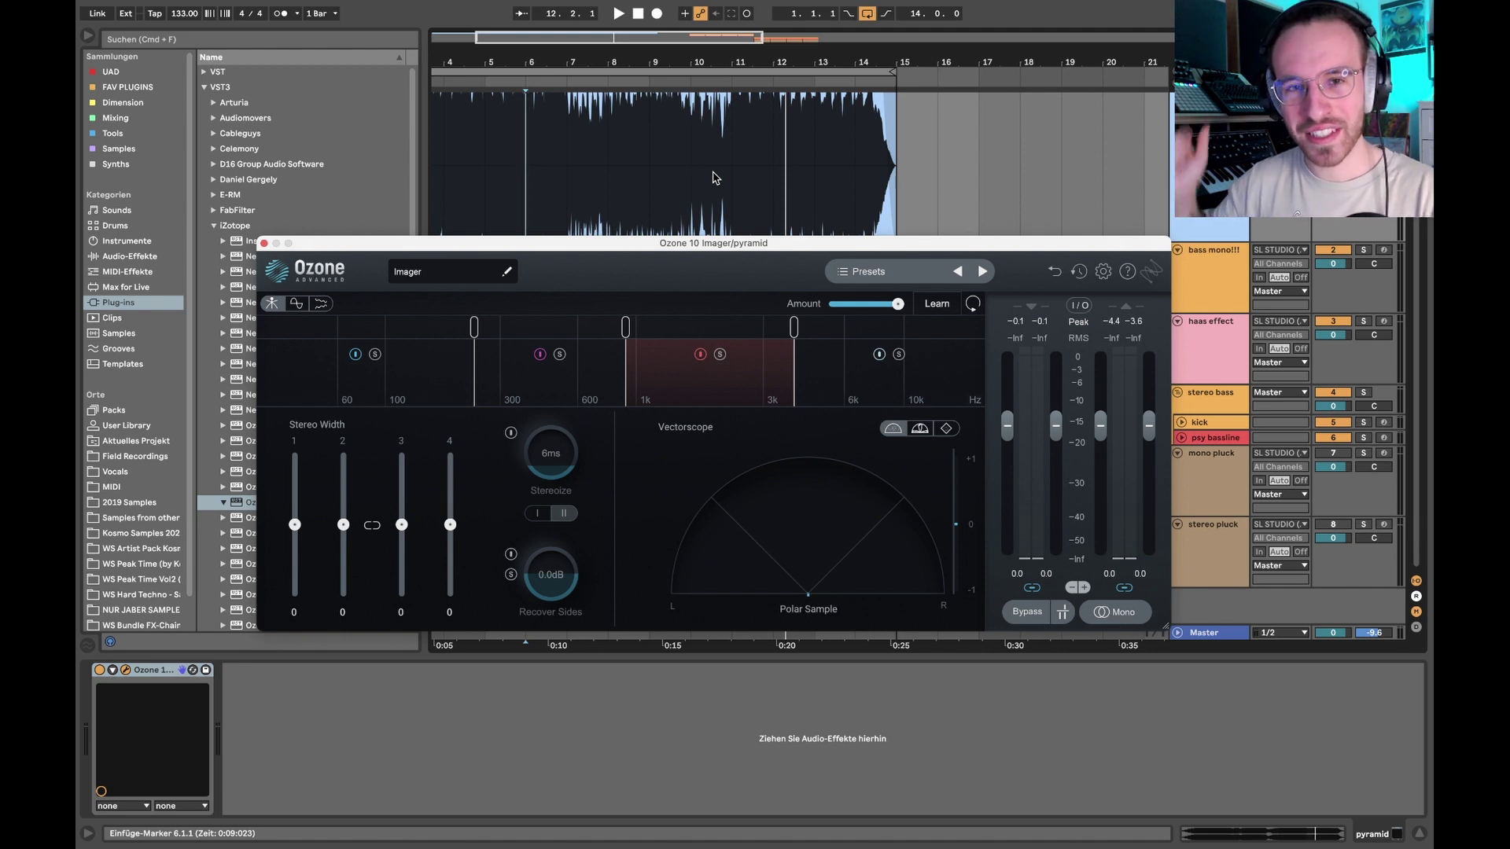
click(528, 154)
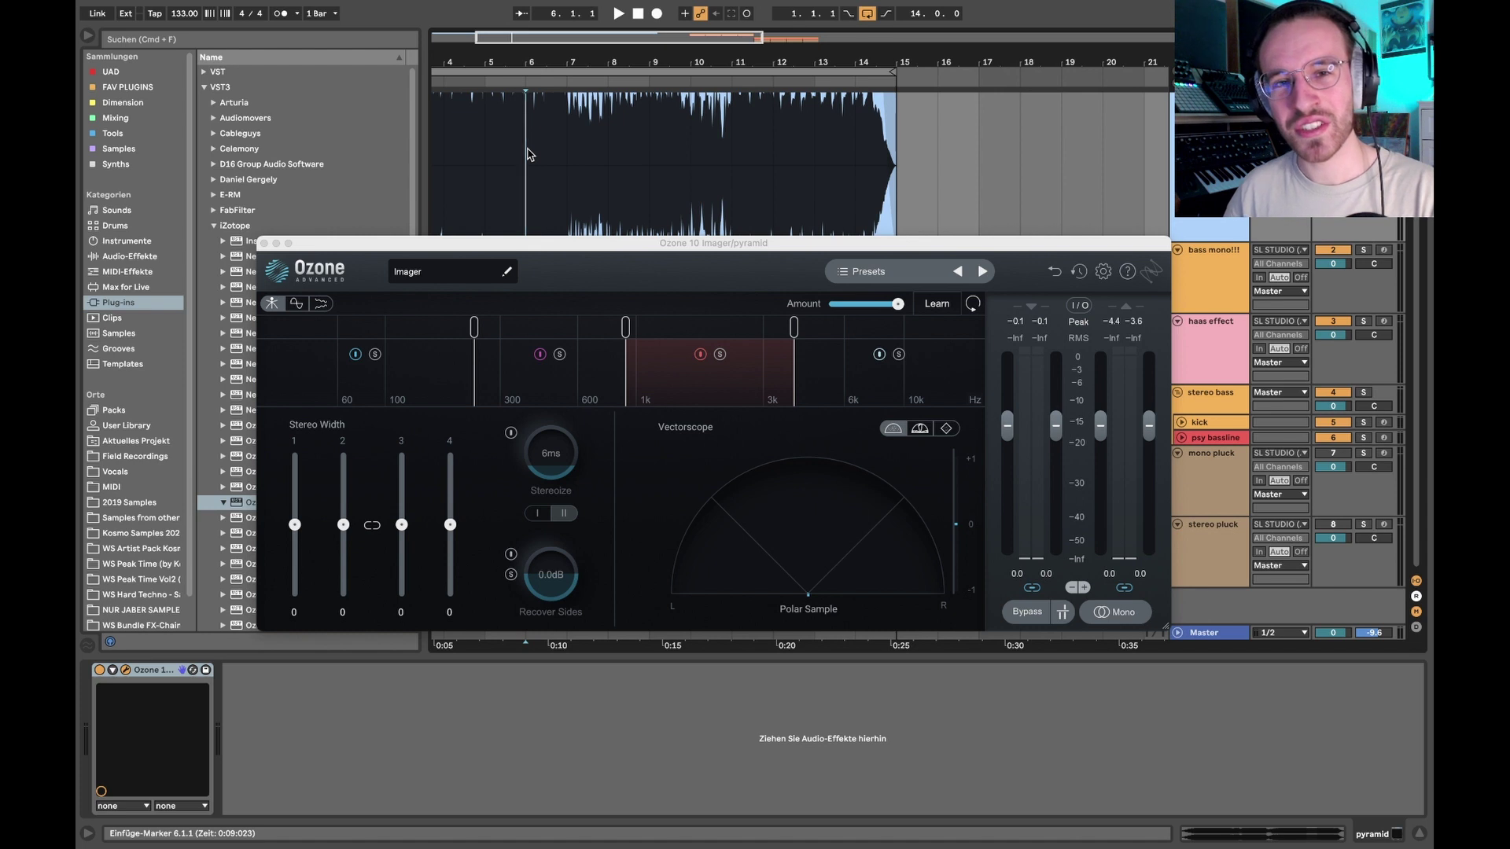